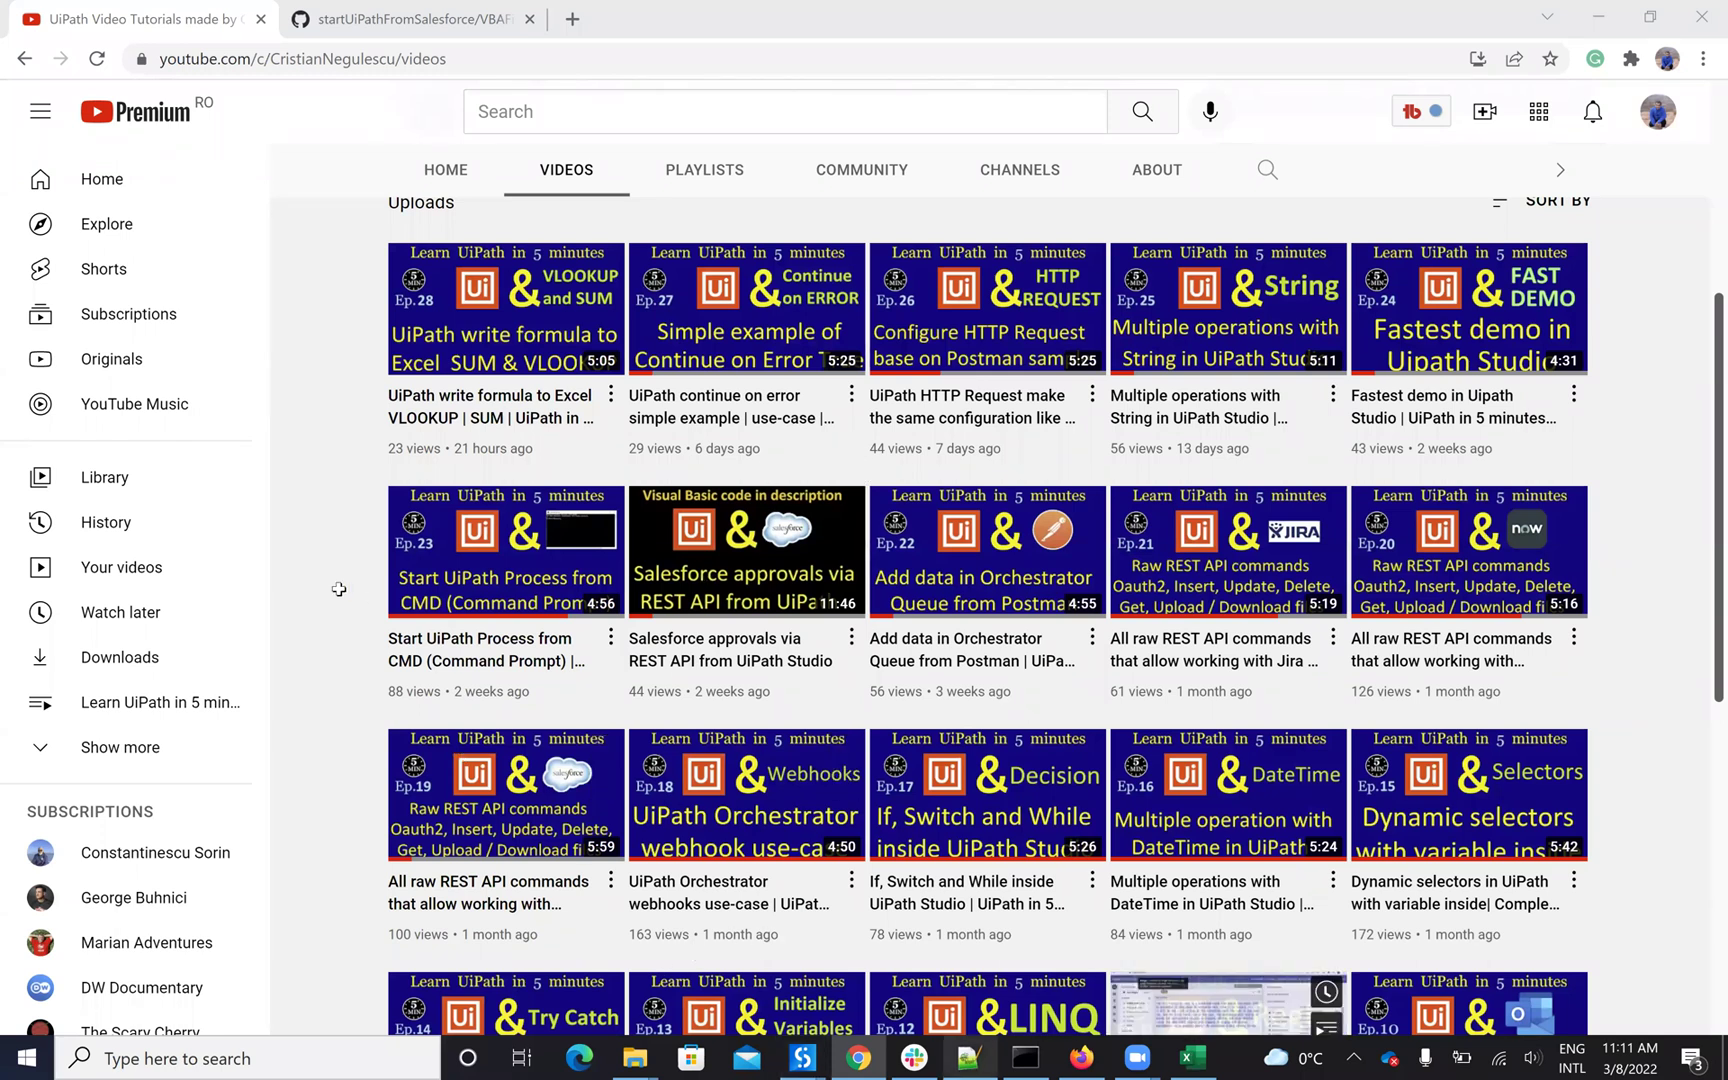
Select the Test sheet's car data A1:E17 and insert a PivotTable from it on a new sheet
key("alt+Tab")
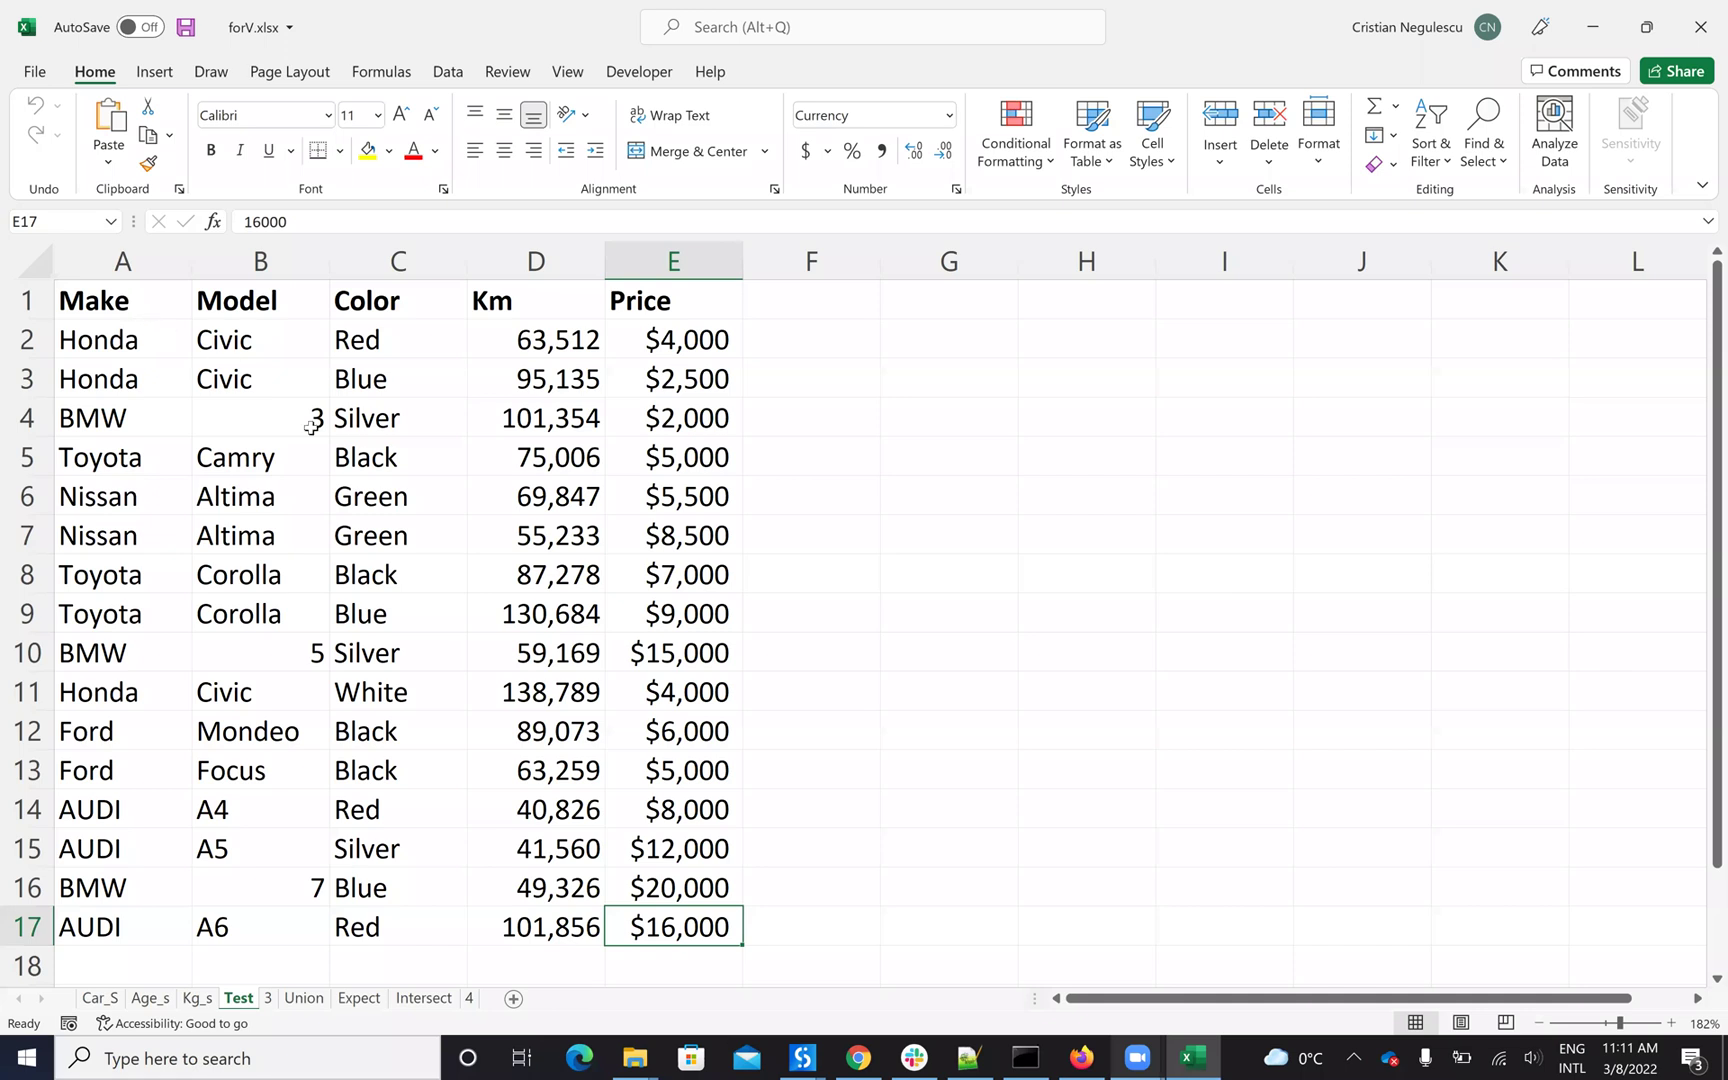
key("ctrl+Home")
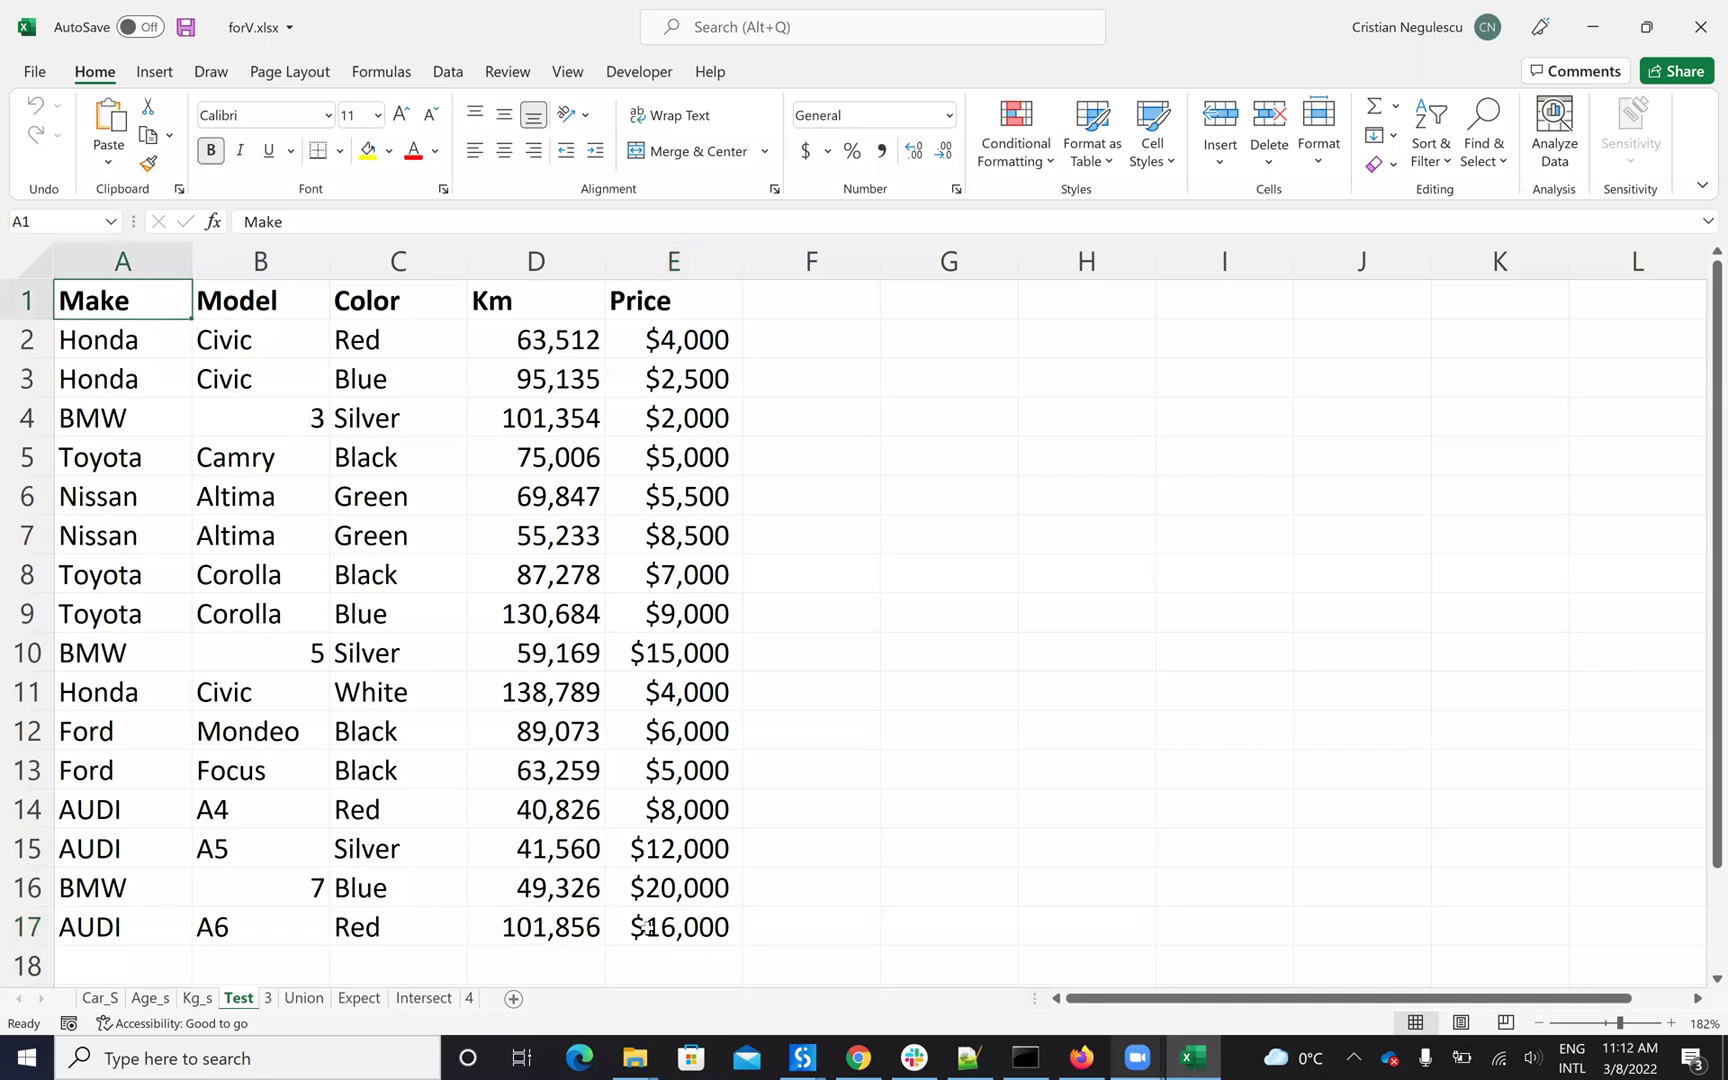
key("ctrl+a")
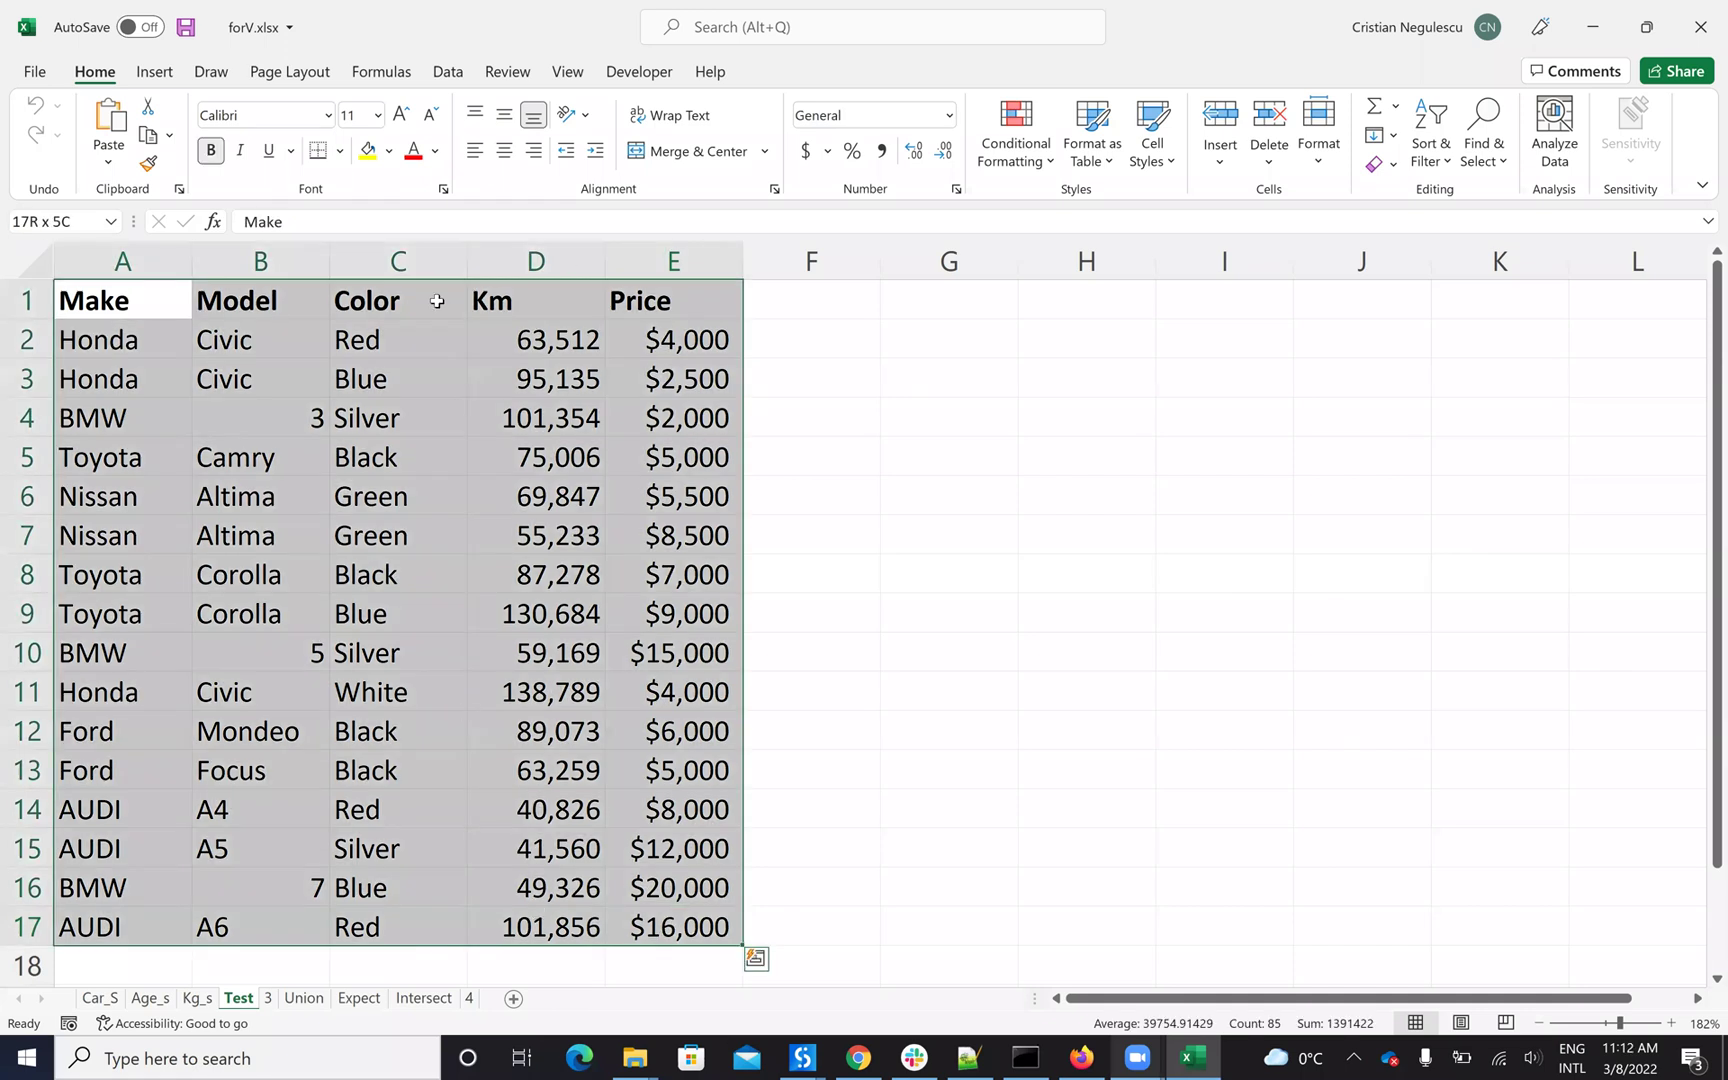
left_click(153, 72)
left_click(38, 157)
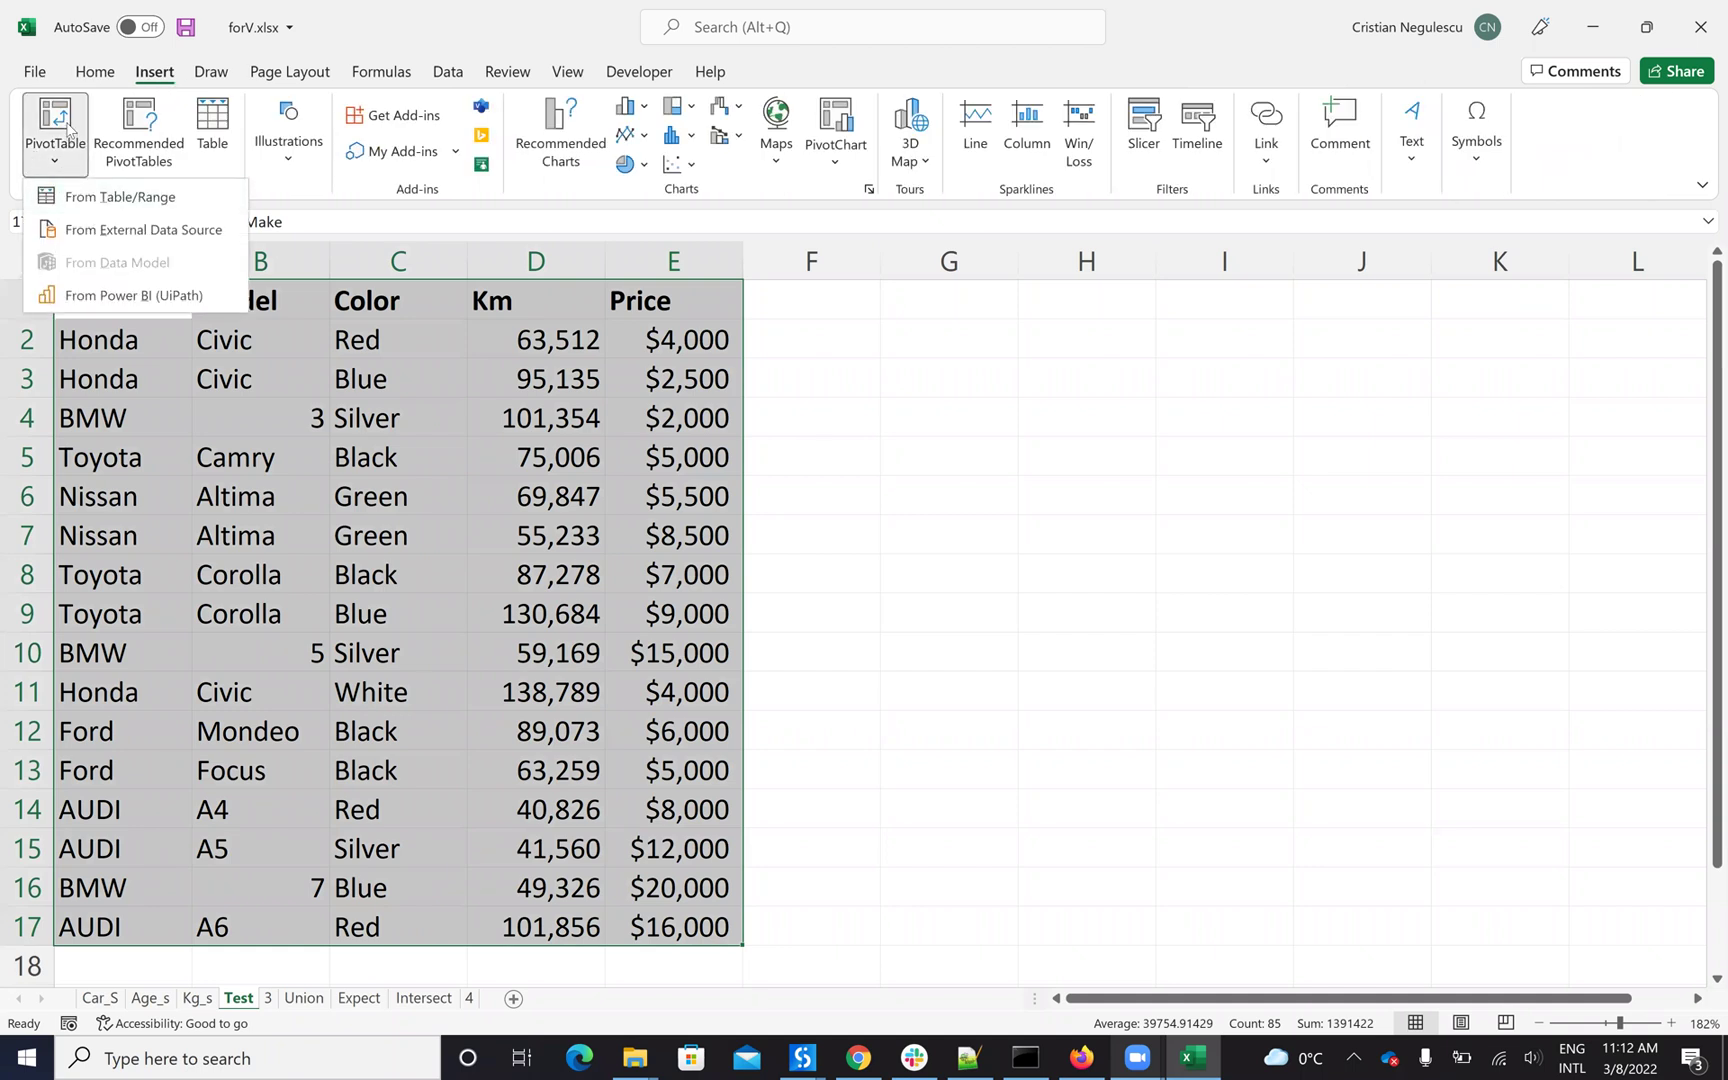
left_click(120, 197)
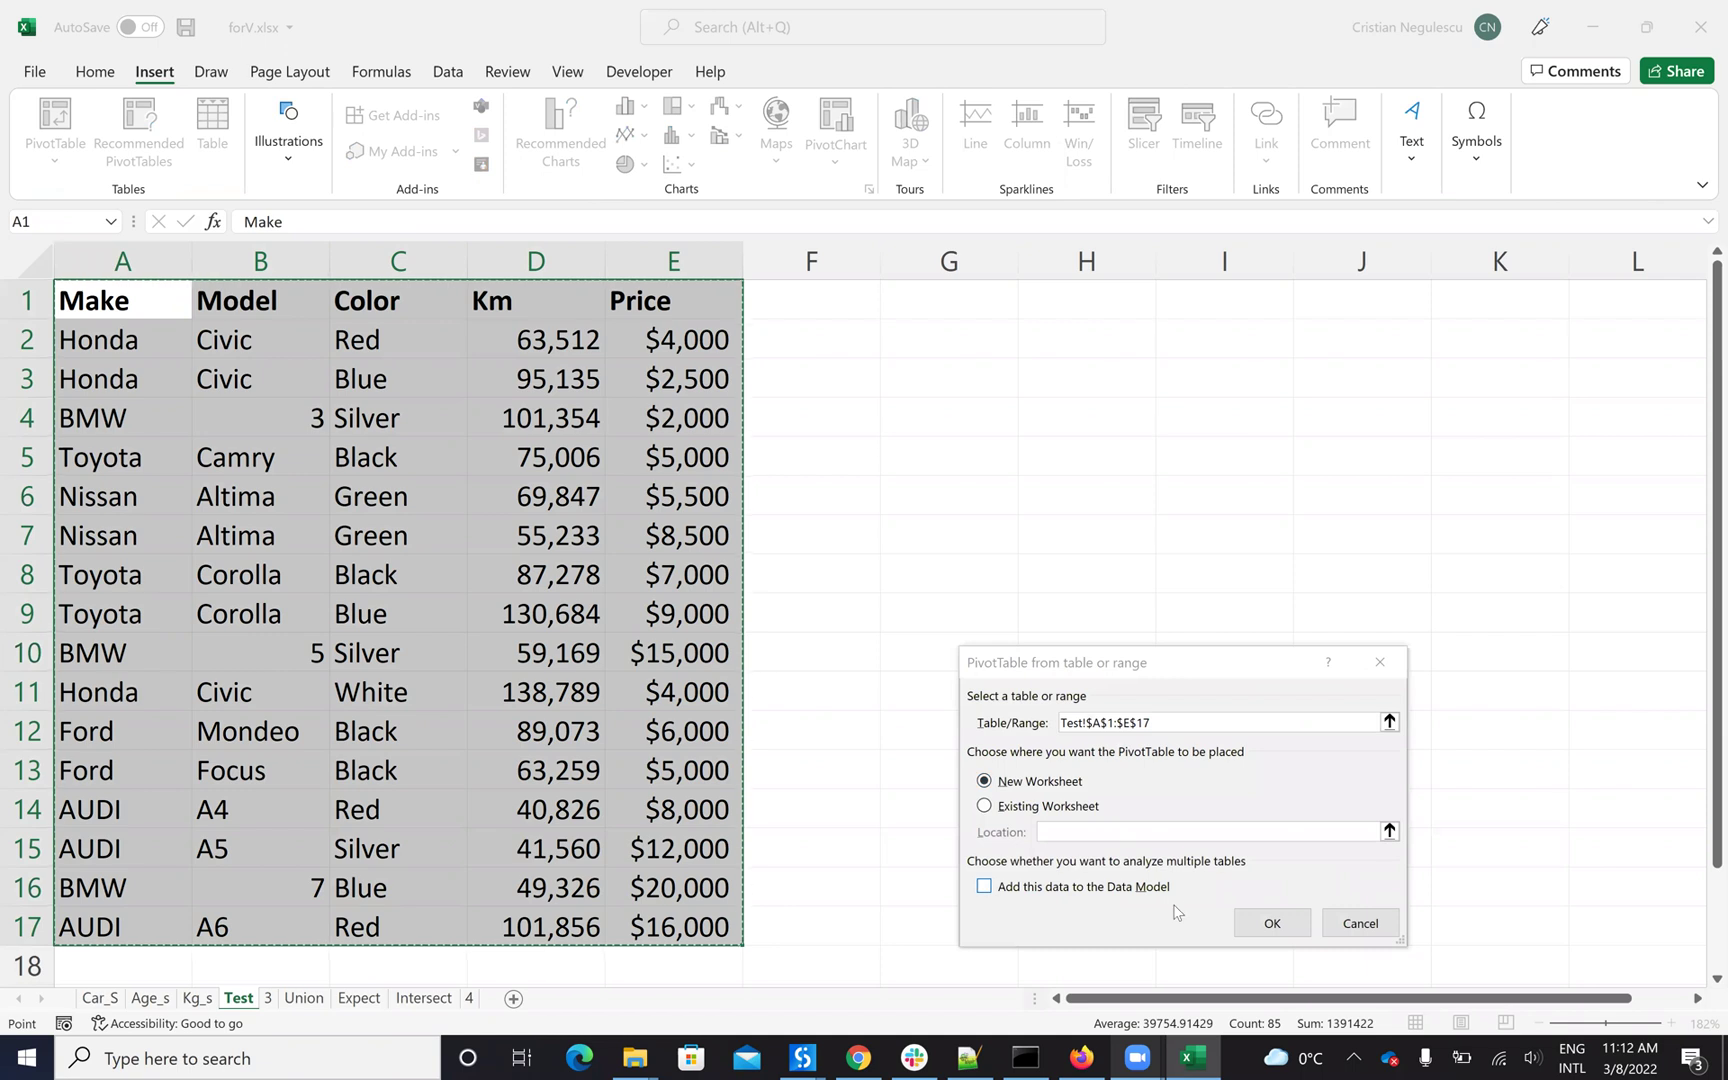
left_click(1272, 924)
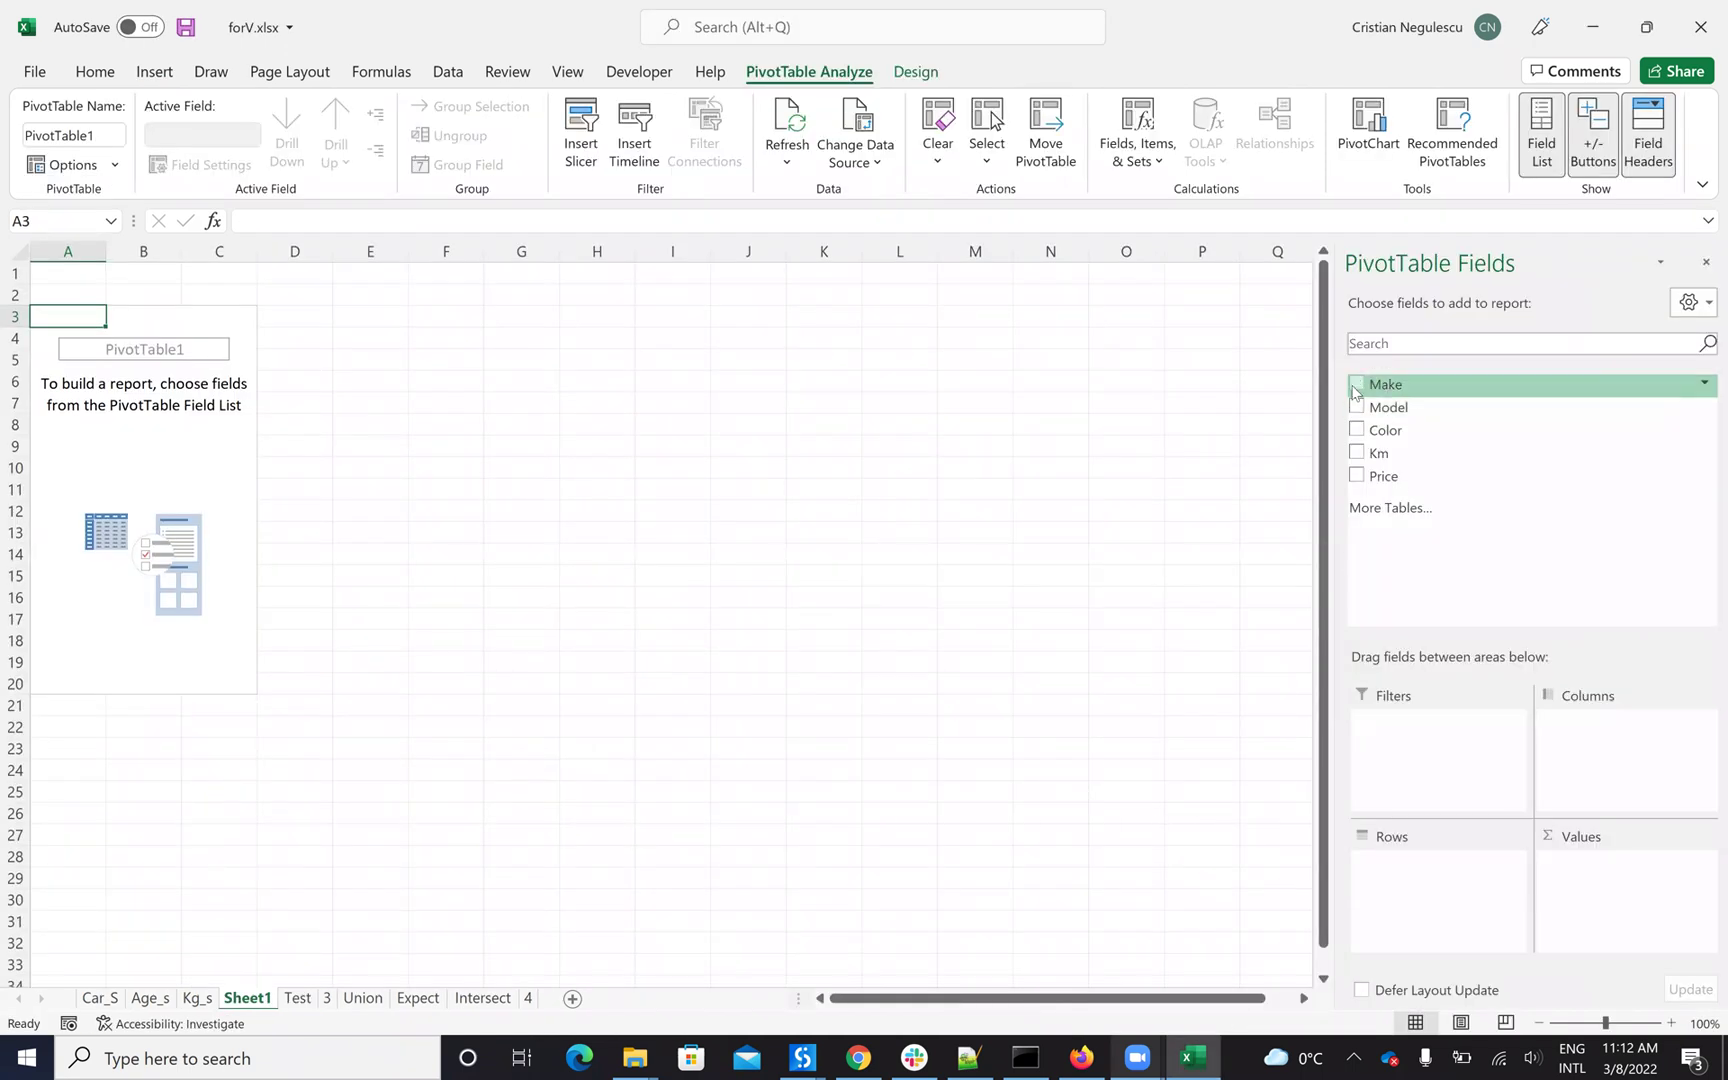
Put Make and Model in rows, Color in columns, Km as filter, and Sum of Price as values
left_click(1359, 388)
left_click(1360, 392)
left_click(1357, 384)
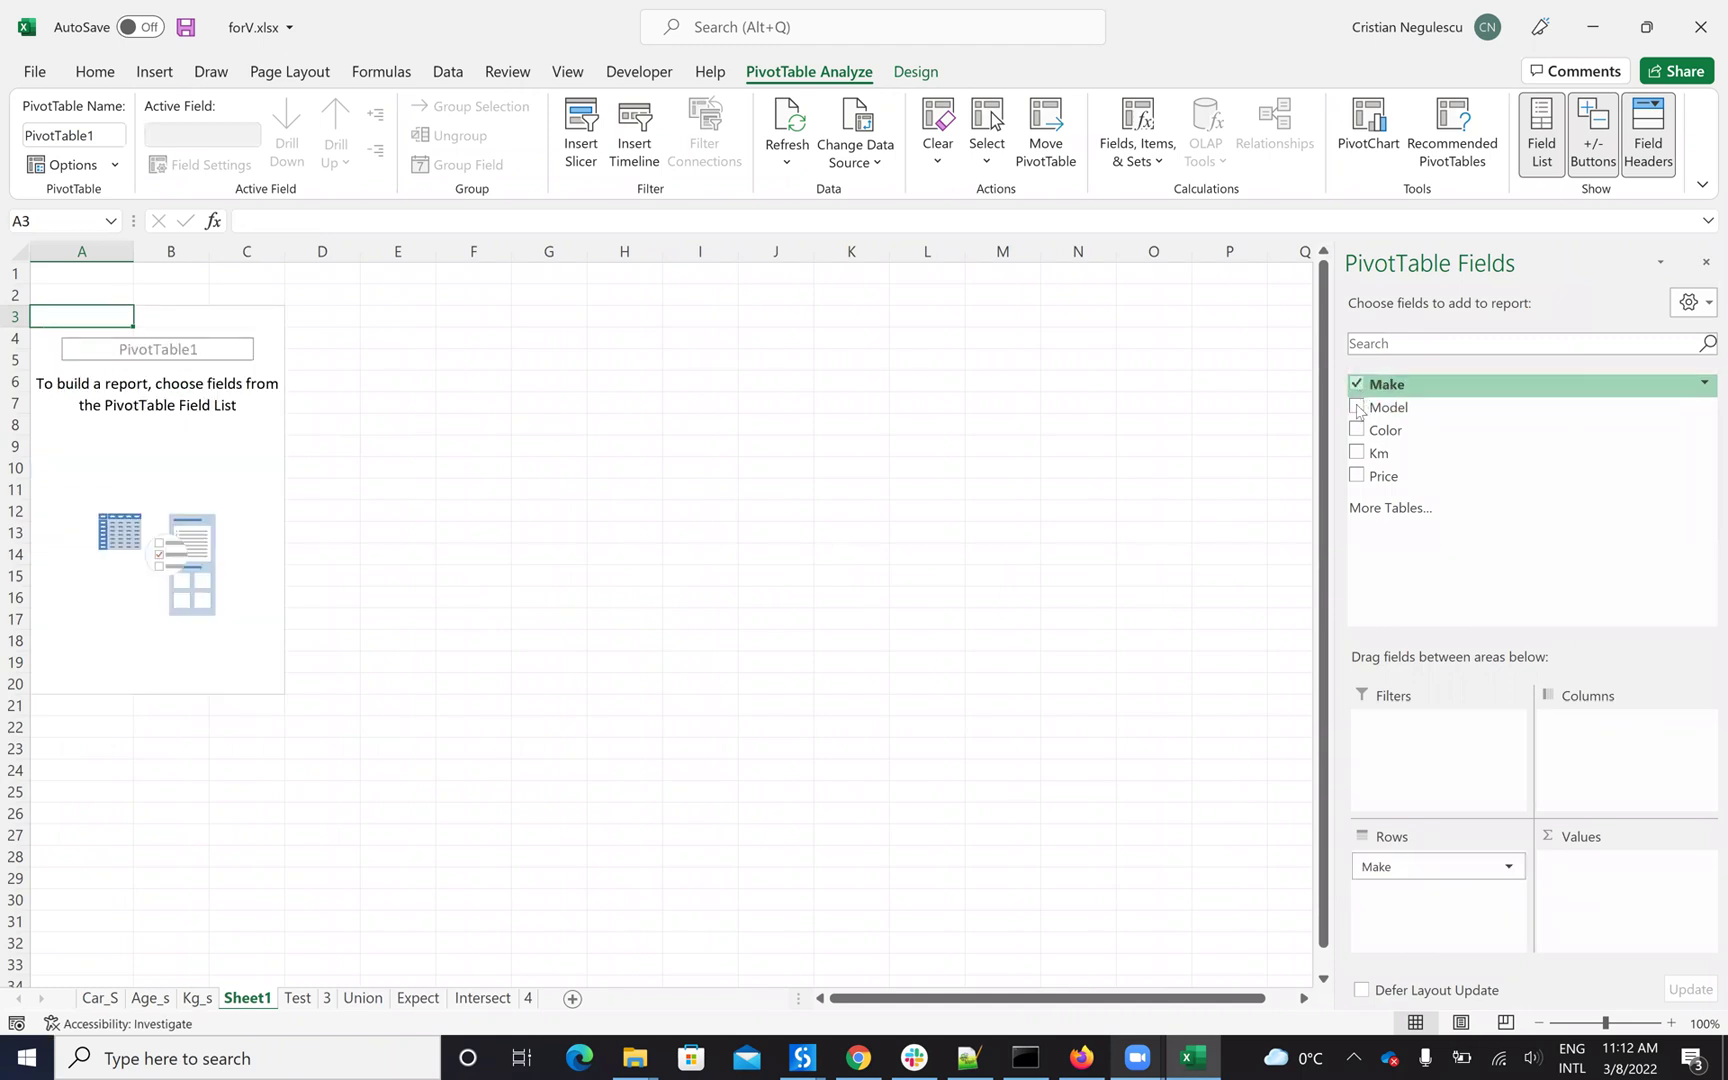
left_click(1357, 406)
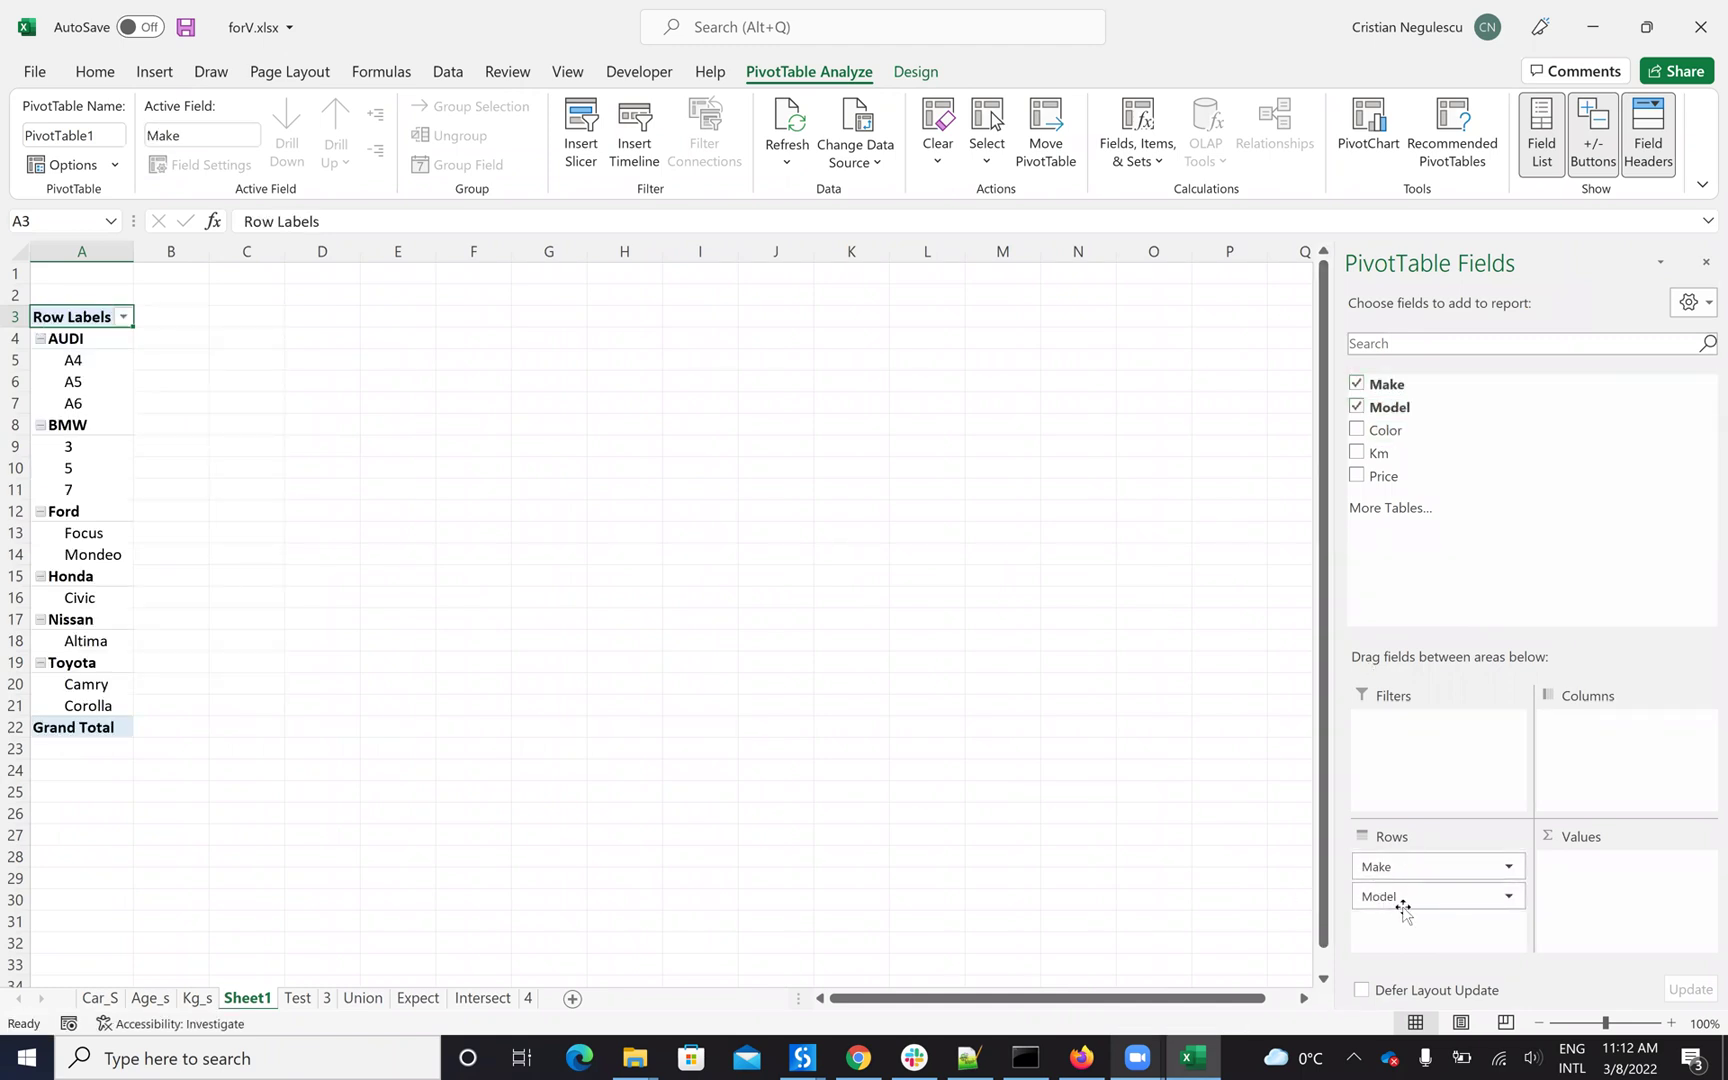
left_click_drag(1361, 440, 1612, 729)
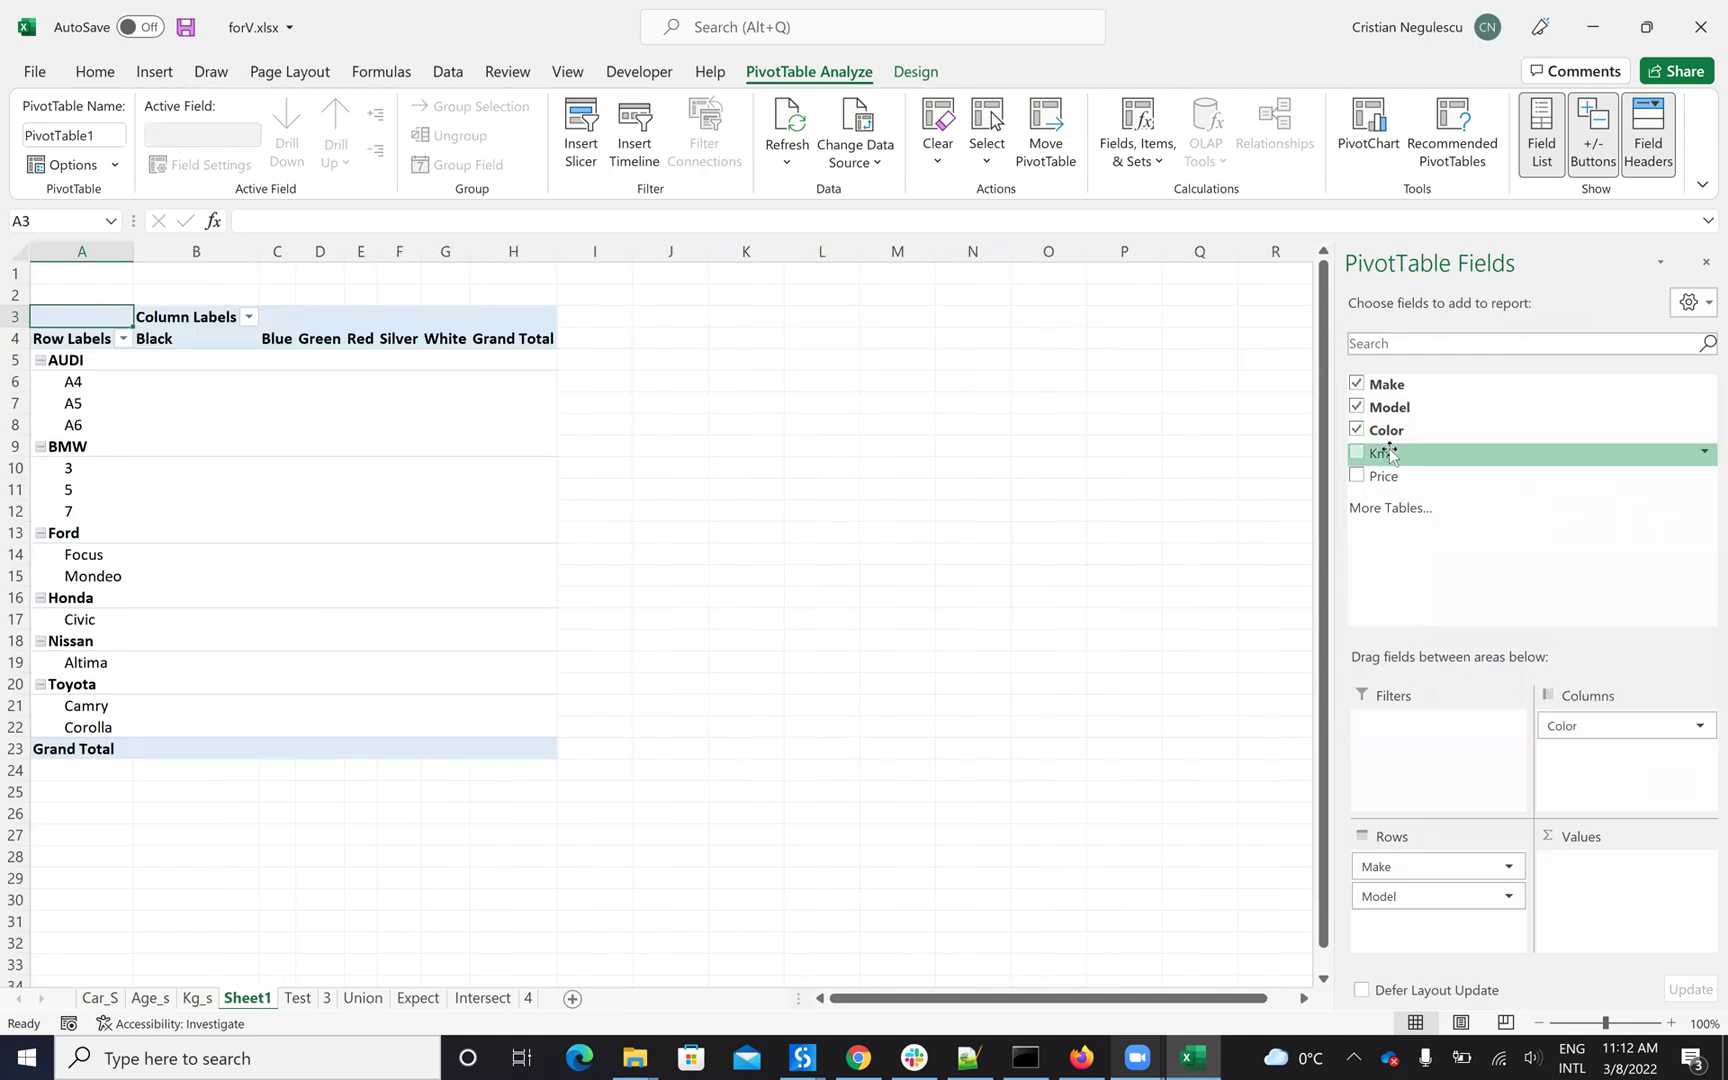
left_click_drag(1366, 455, 1370, 730)
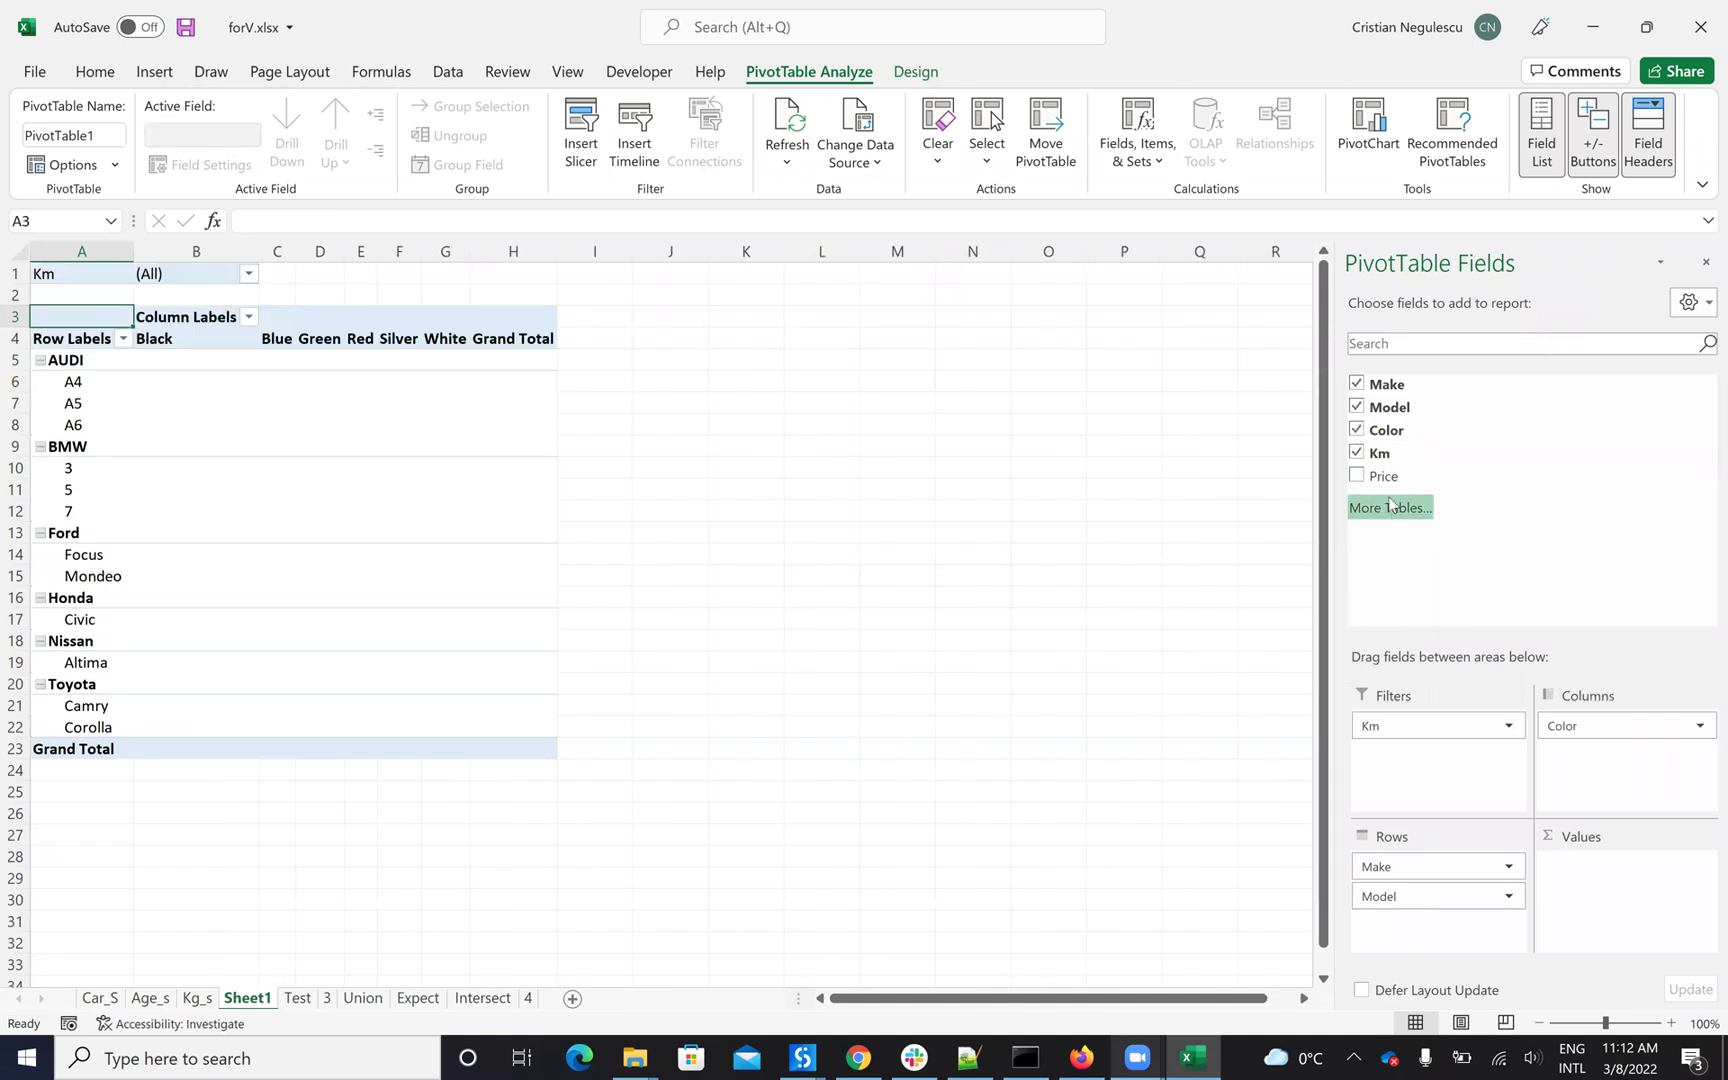
left_click_drag(1366, 478, 1585, 866)
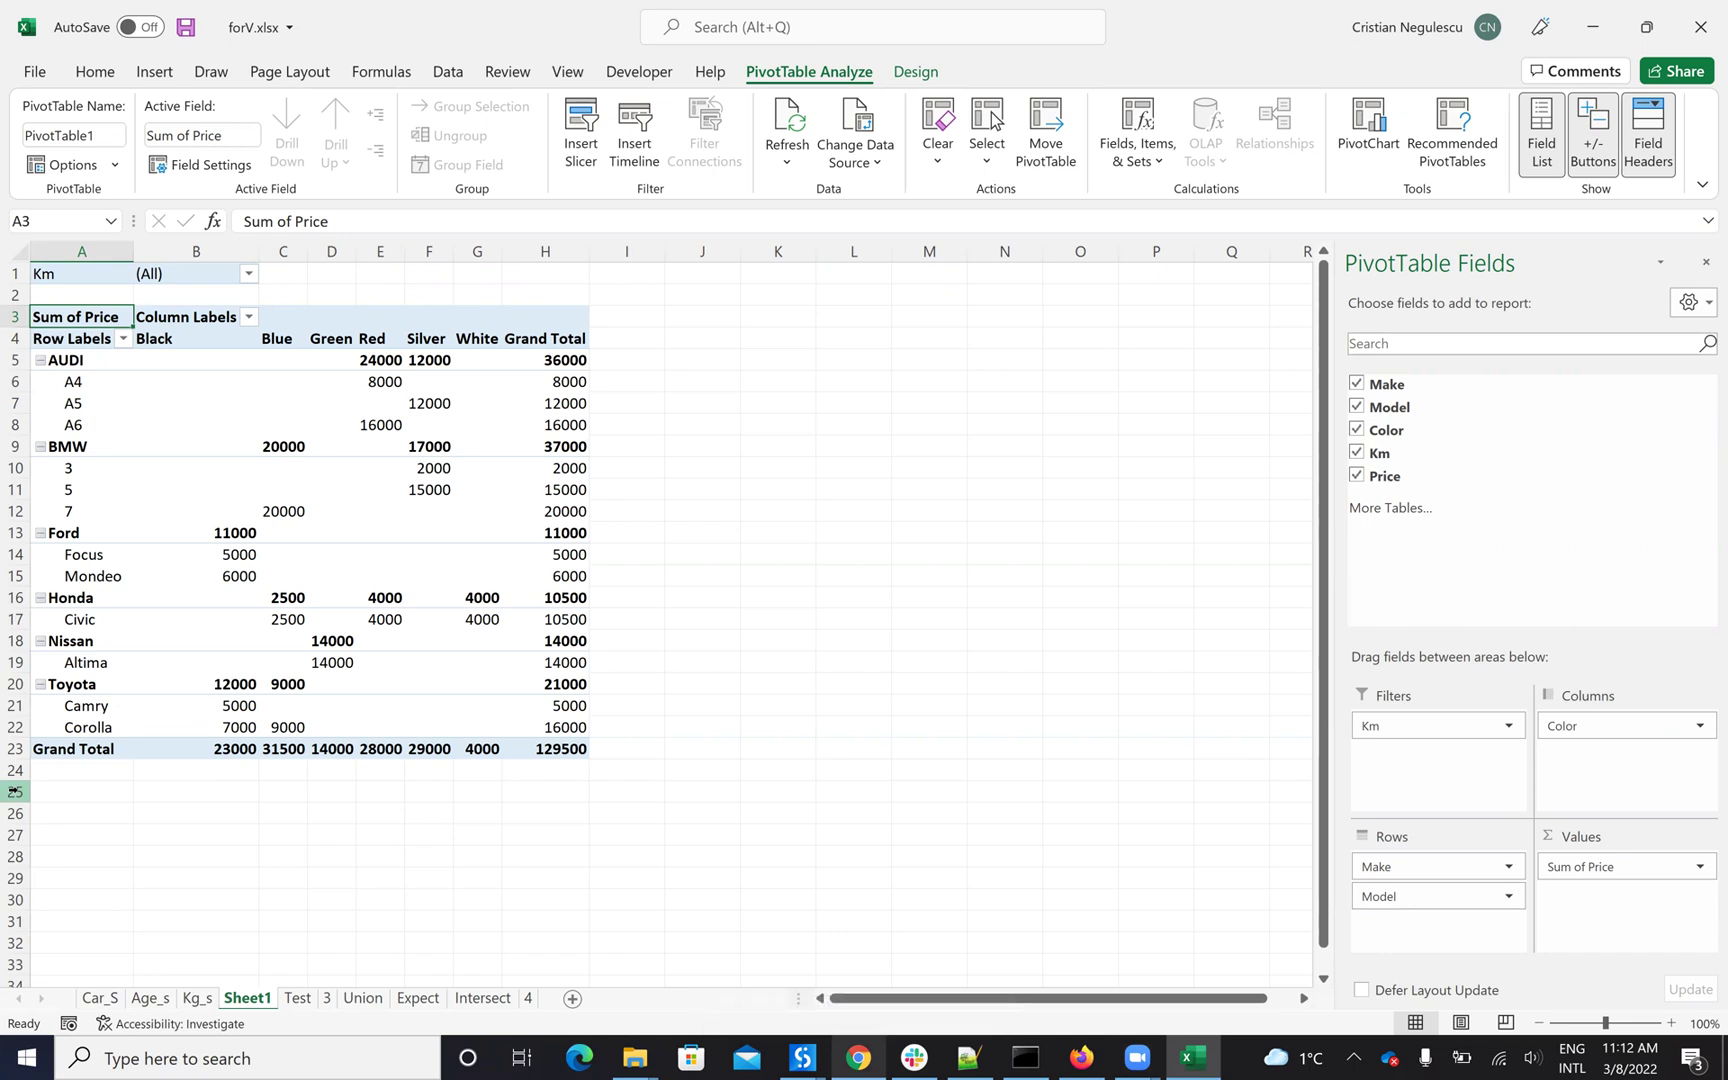
Bring up the InvokeVBA workflow in UiPath Studio, then return to the YouTube videos page
left_click(805, 1058)
mouse_move(805, 1058)
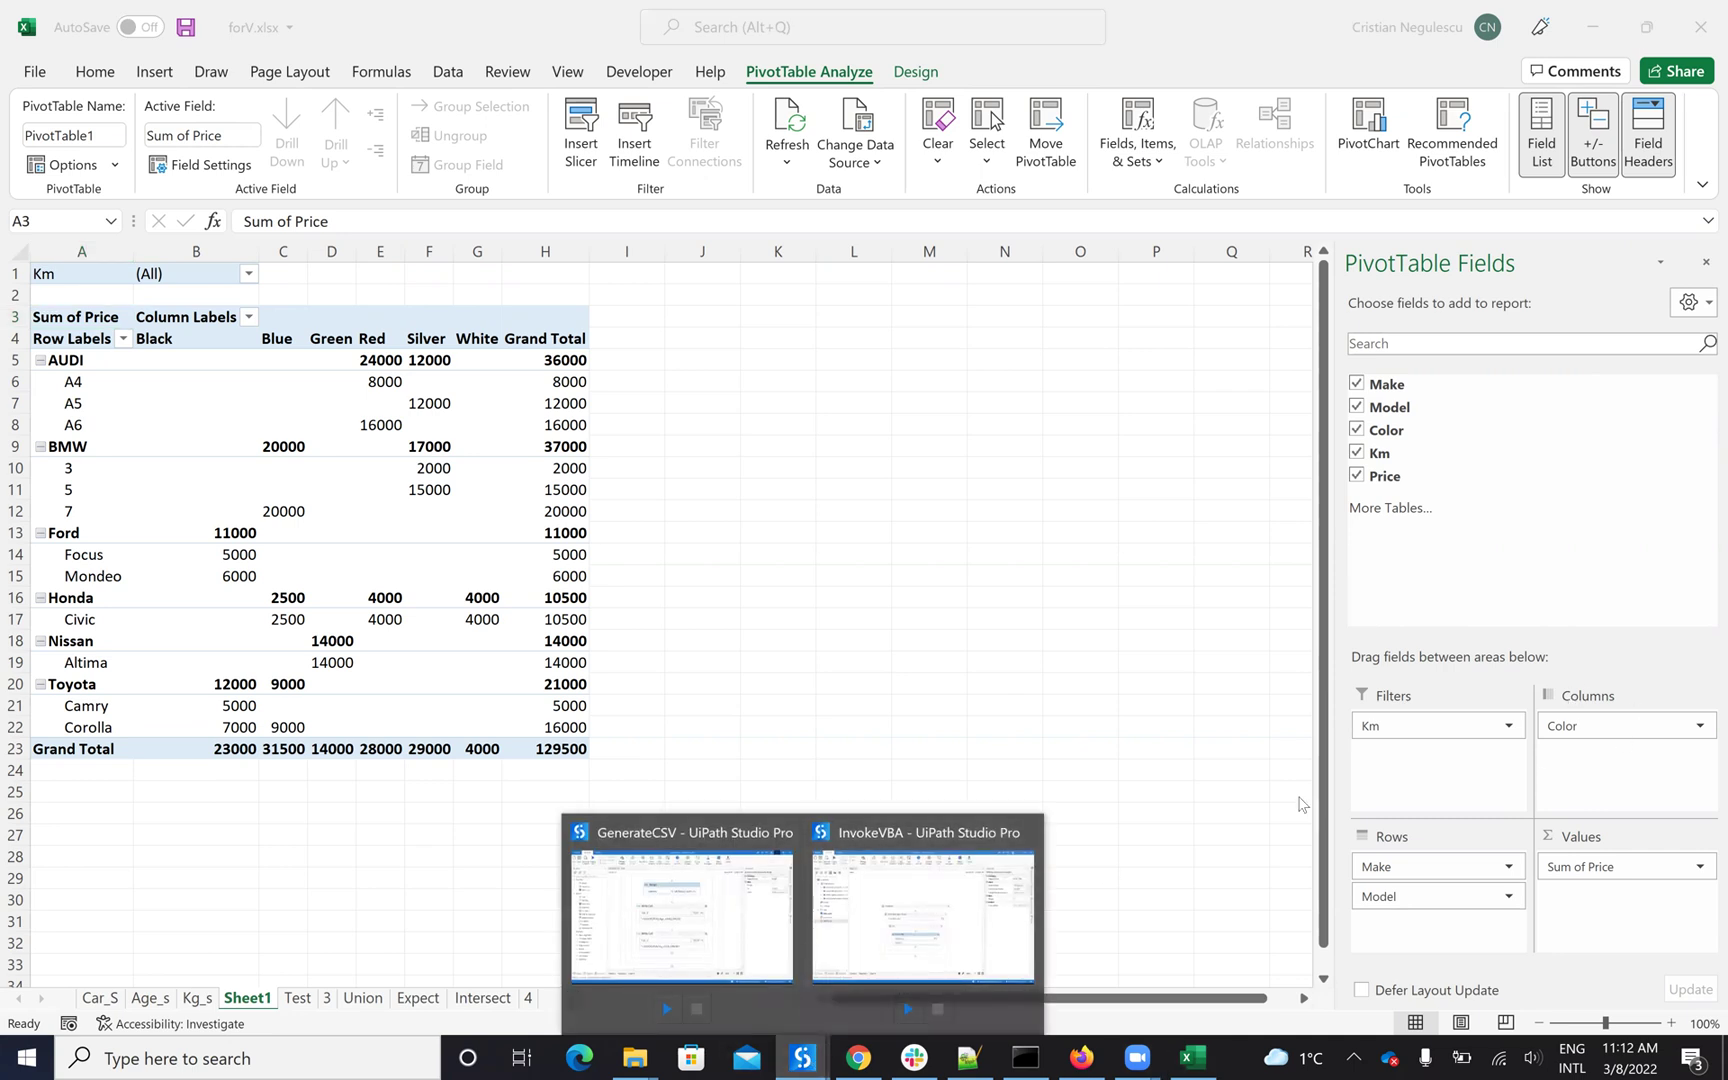
left_click(963, 897)
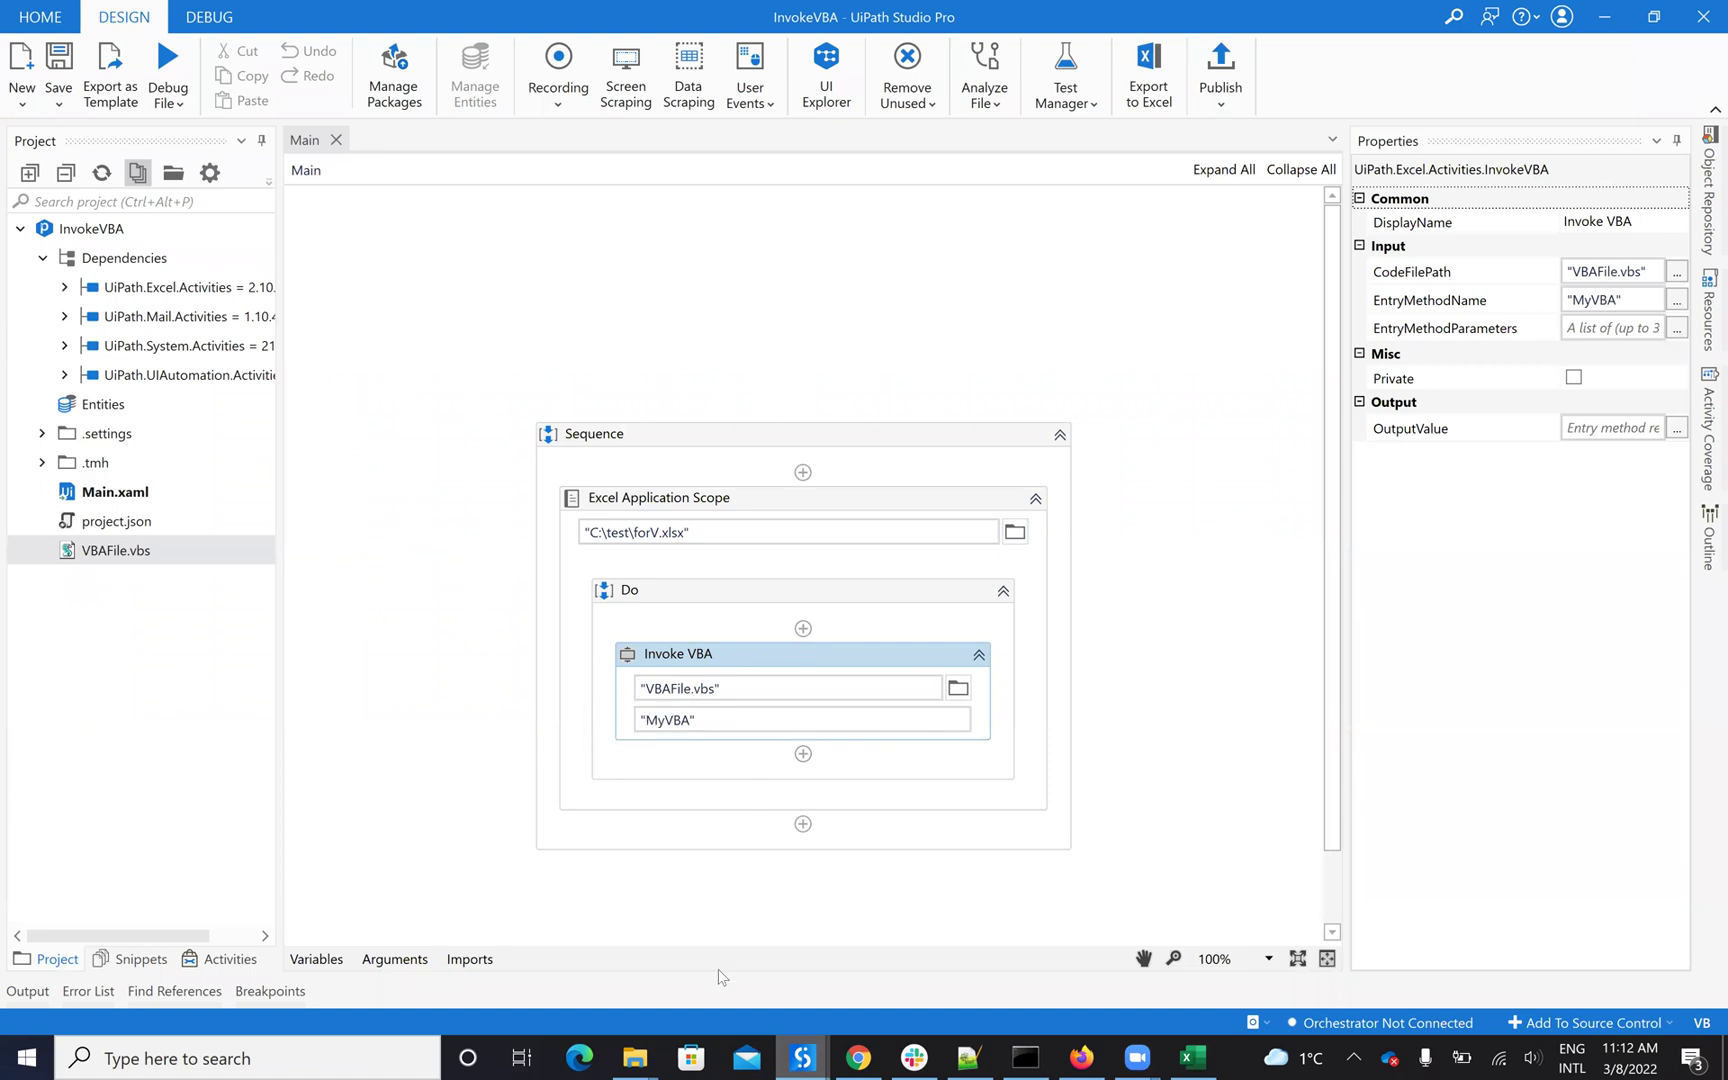
left_click(858, 1050)
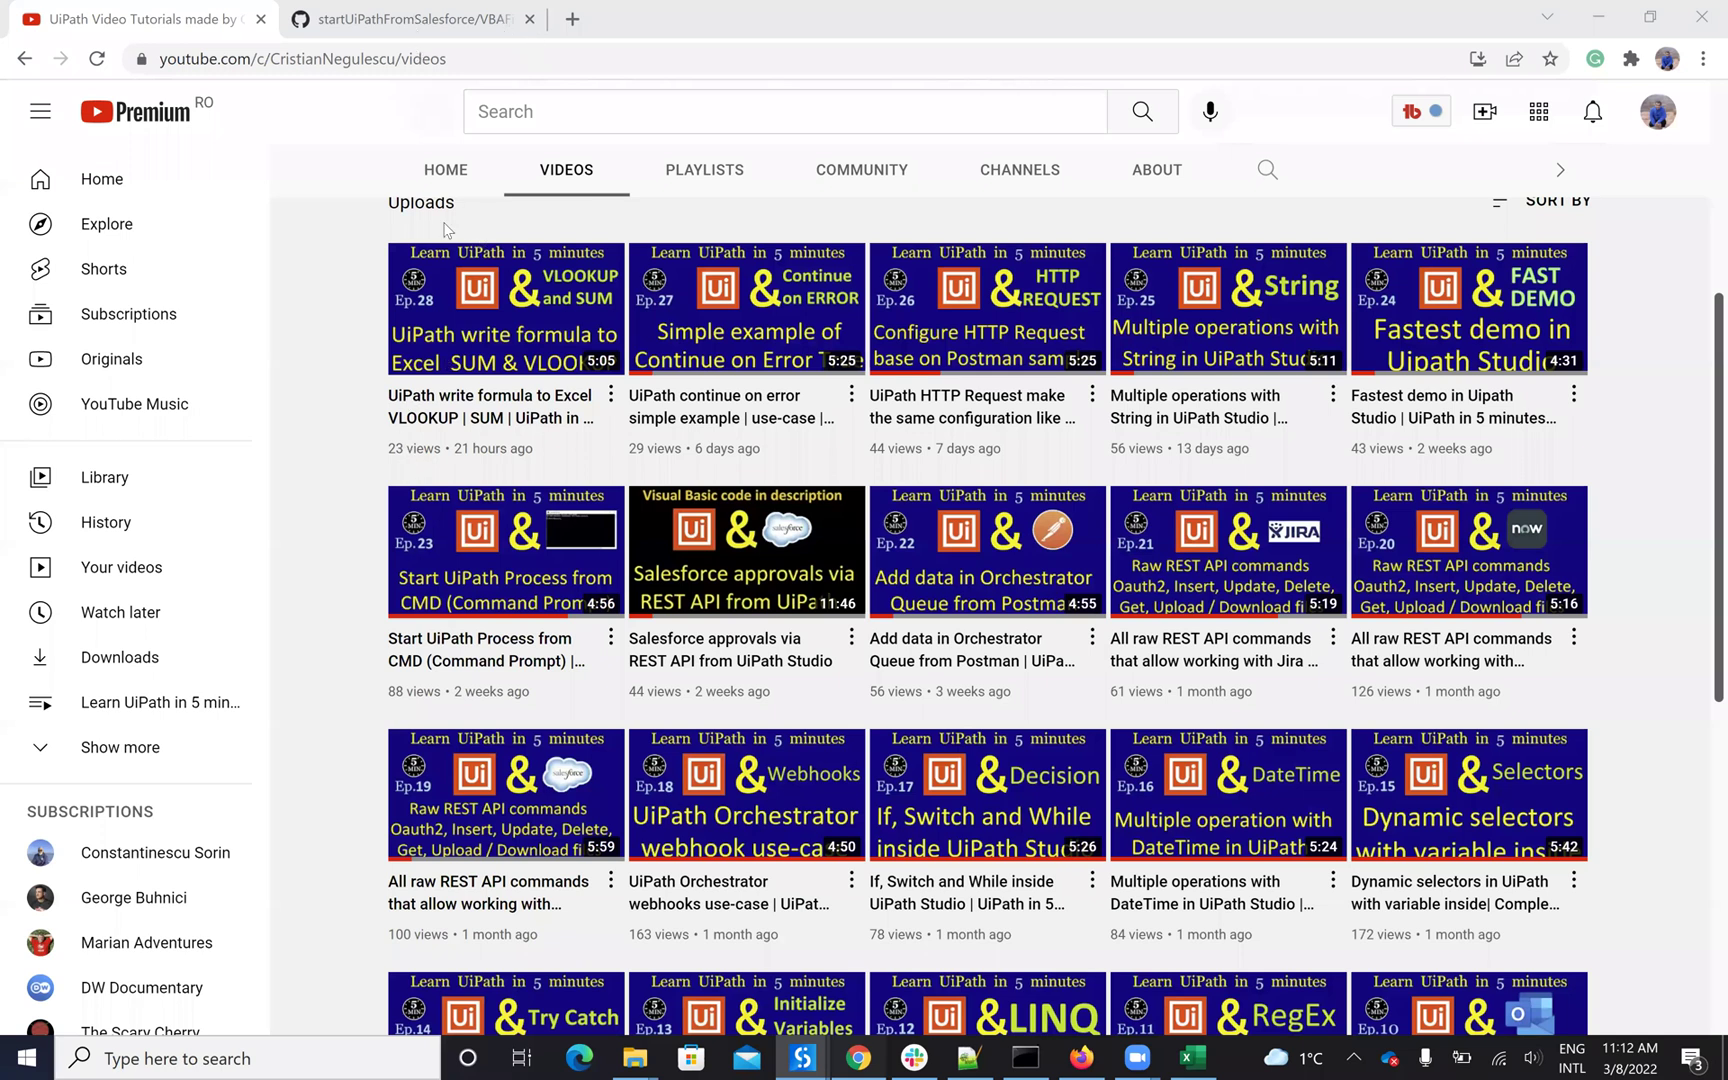
key("ctrl+Tab")
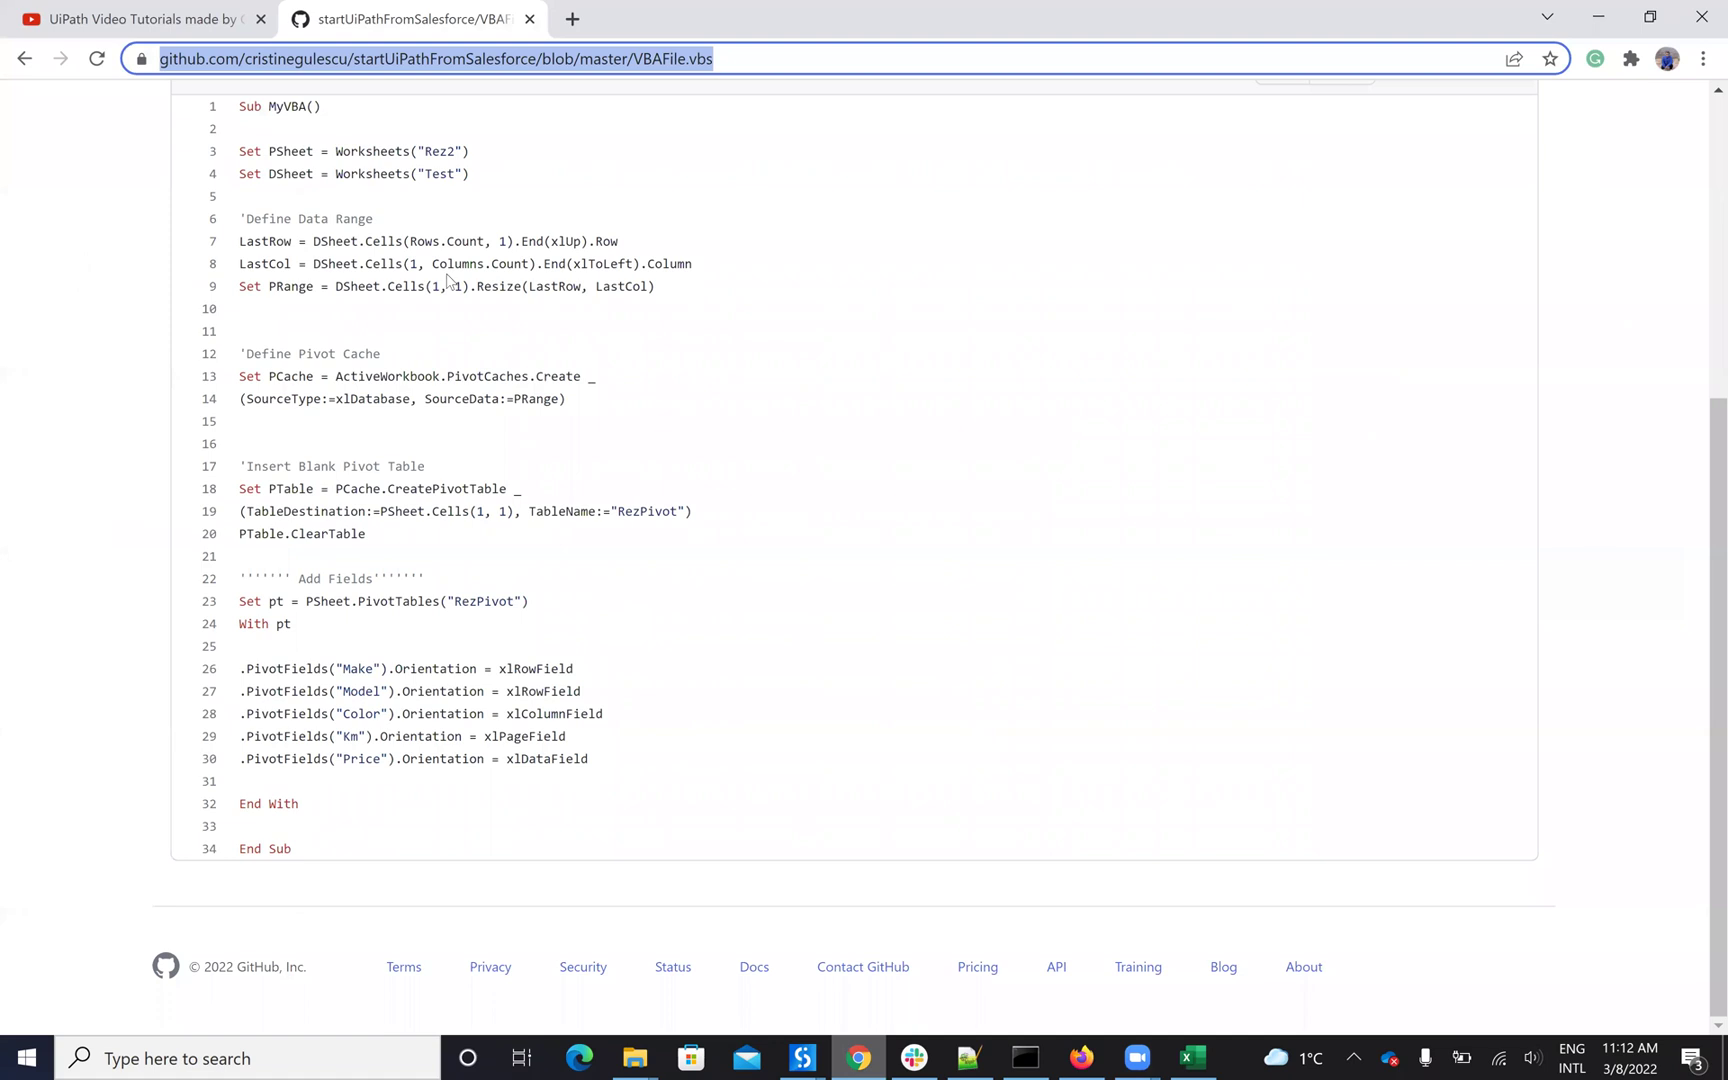
scroll(447, 281, "up", 5)
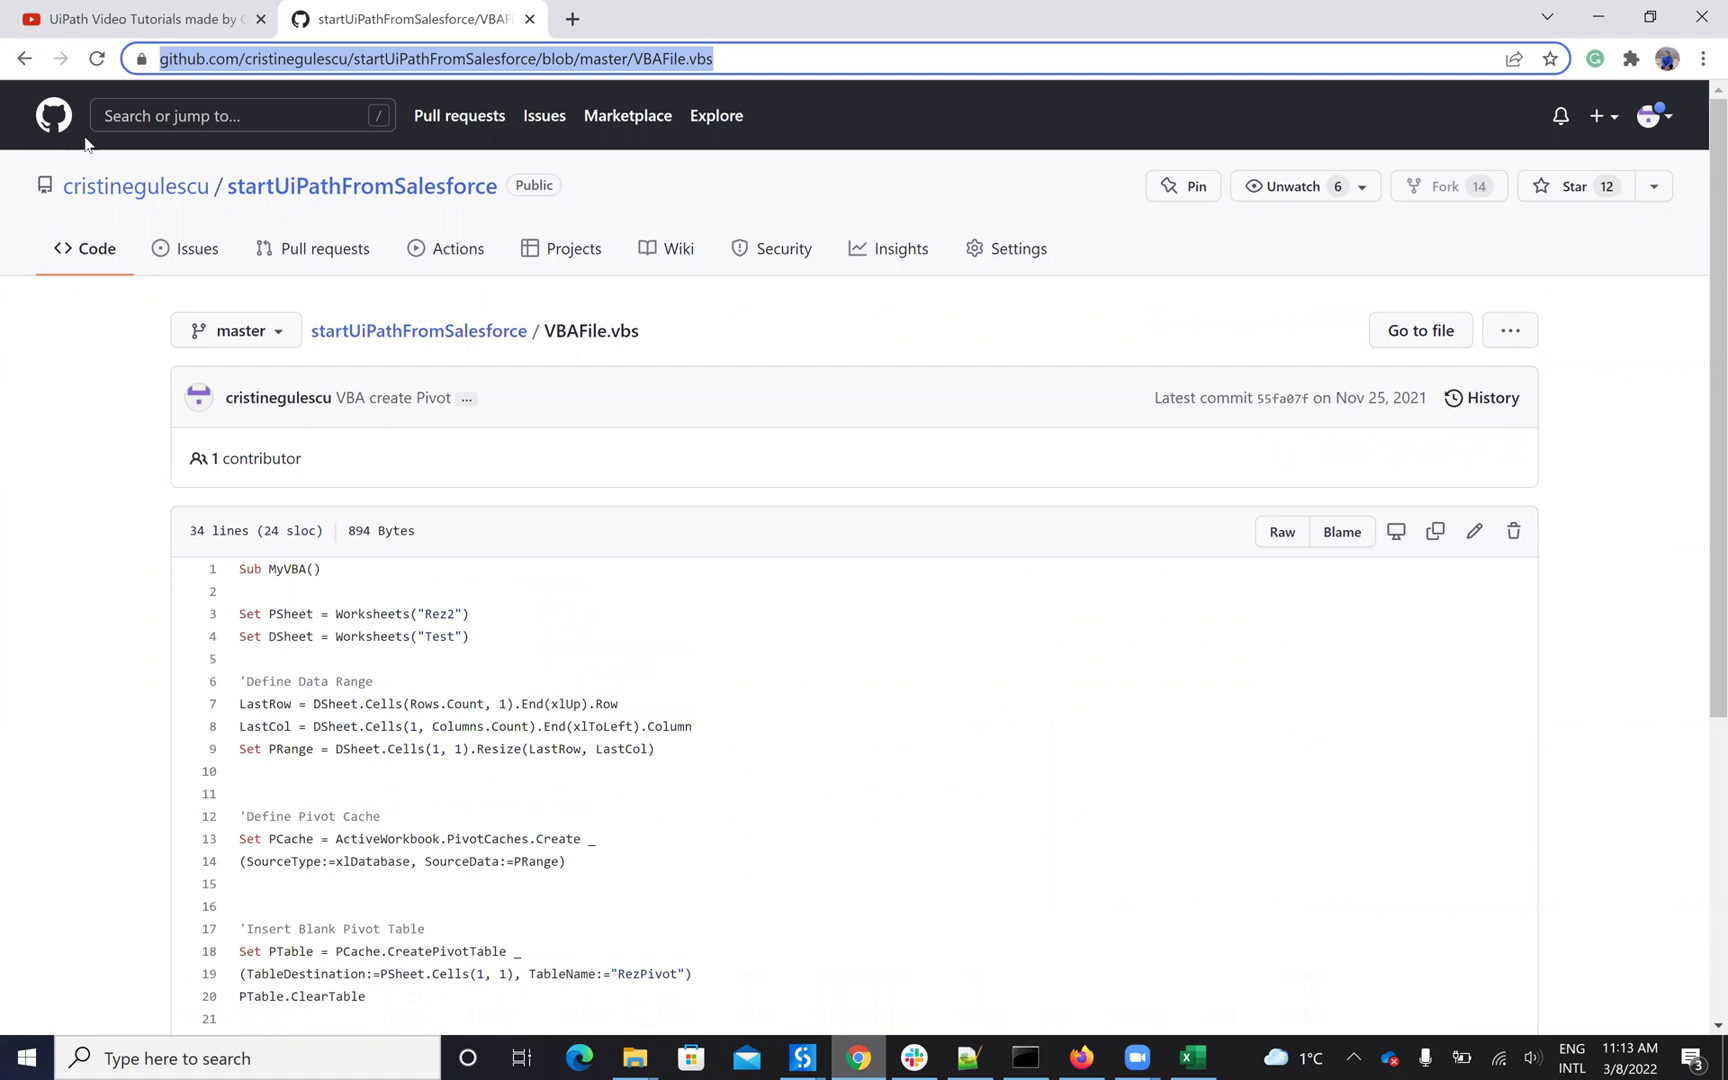
left_click(188, 16)
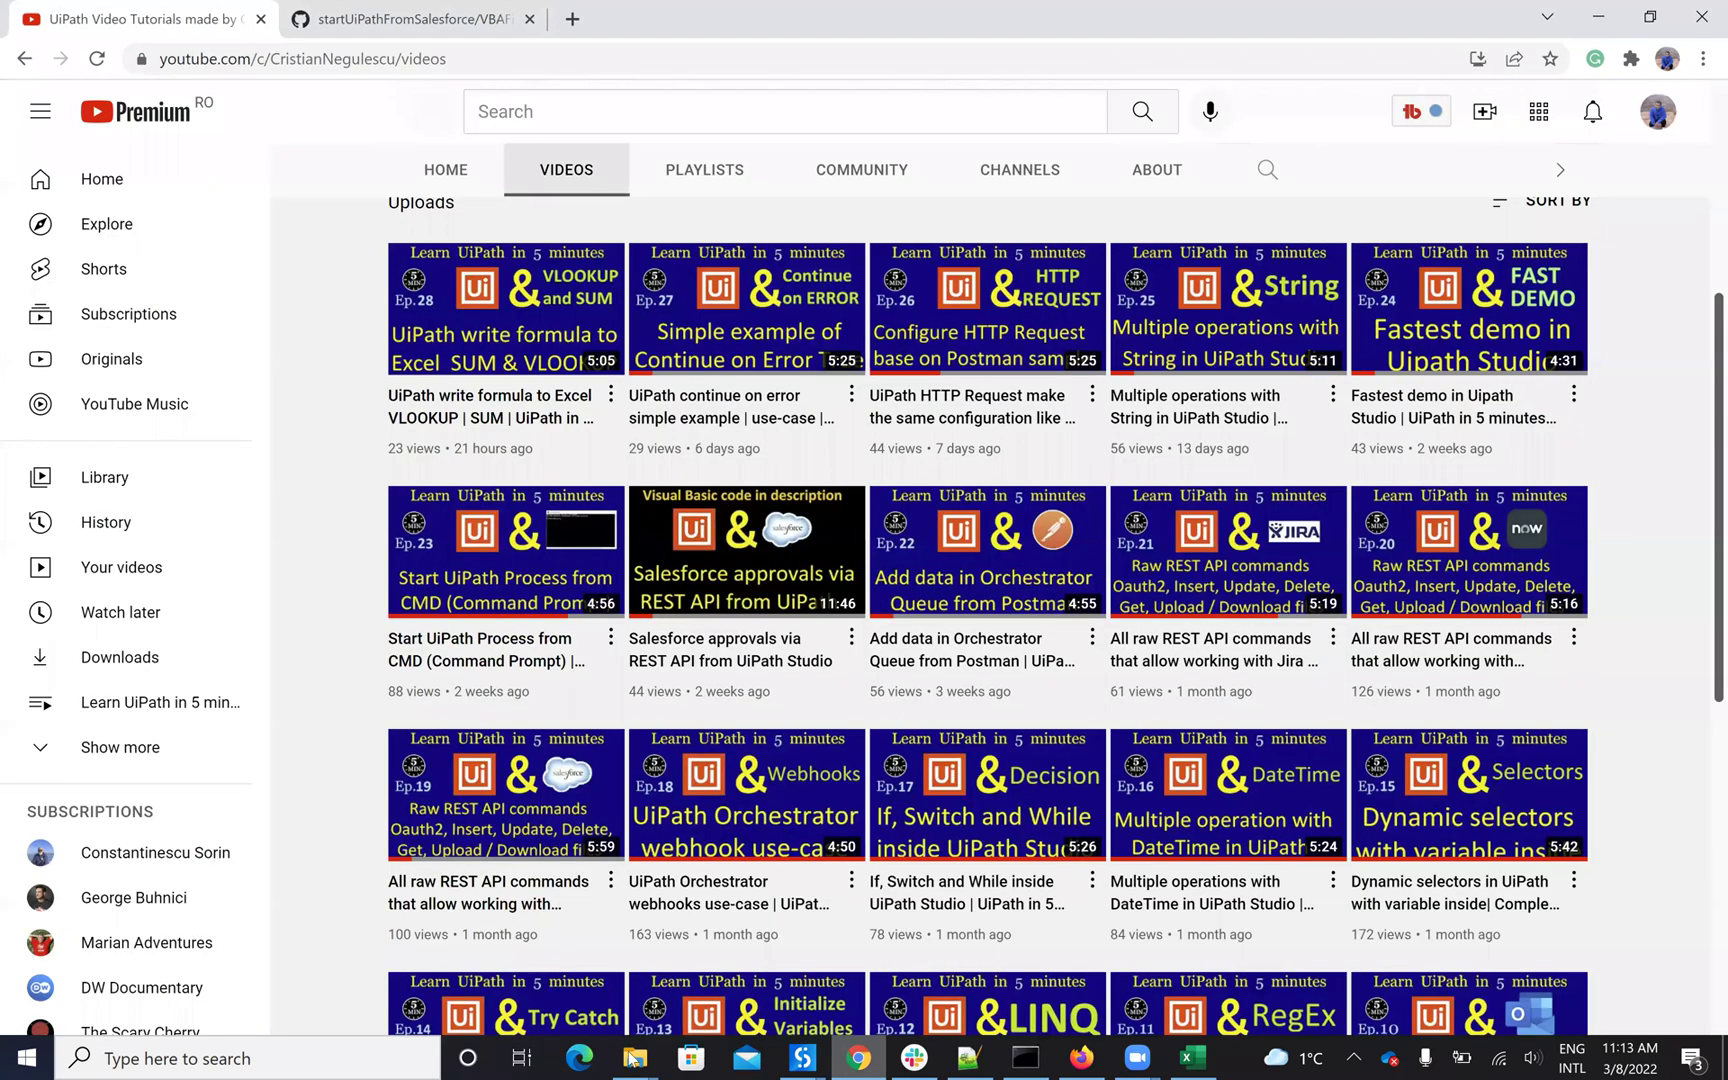
In Excel, view the Developer tab and Customize the Ribbon options, cancel, then call up UiPath Studio
left_click(1193, 1058)
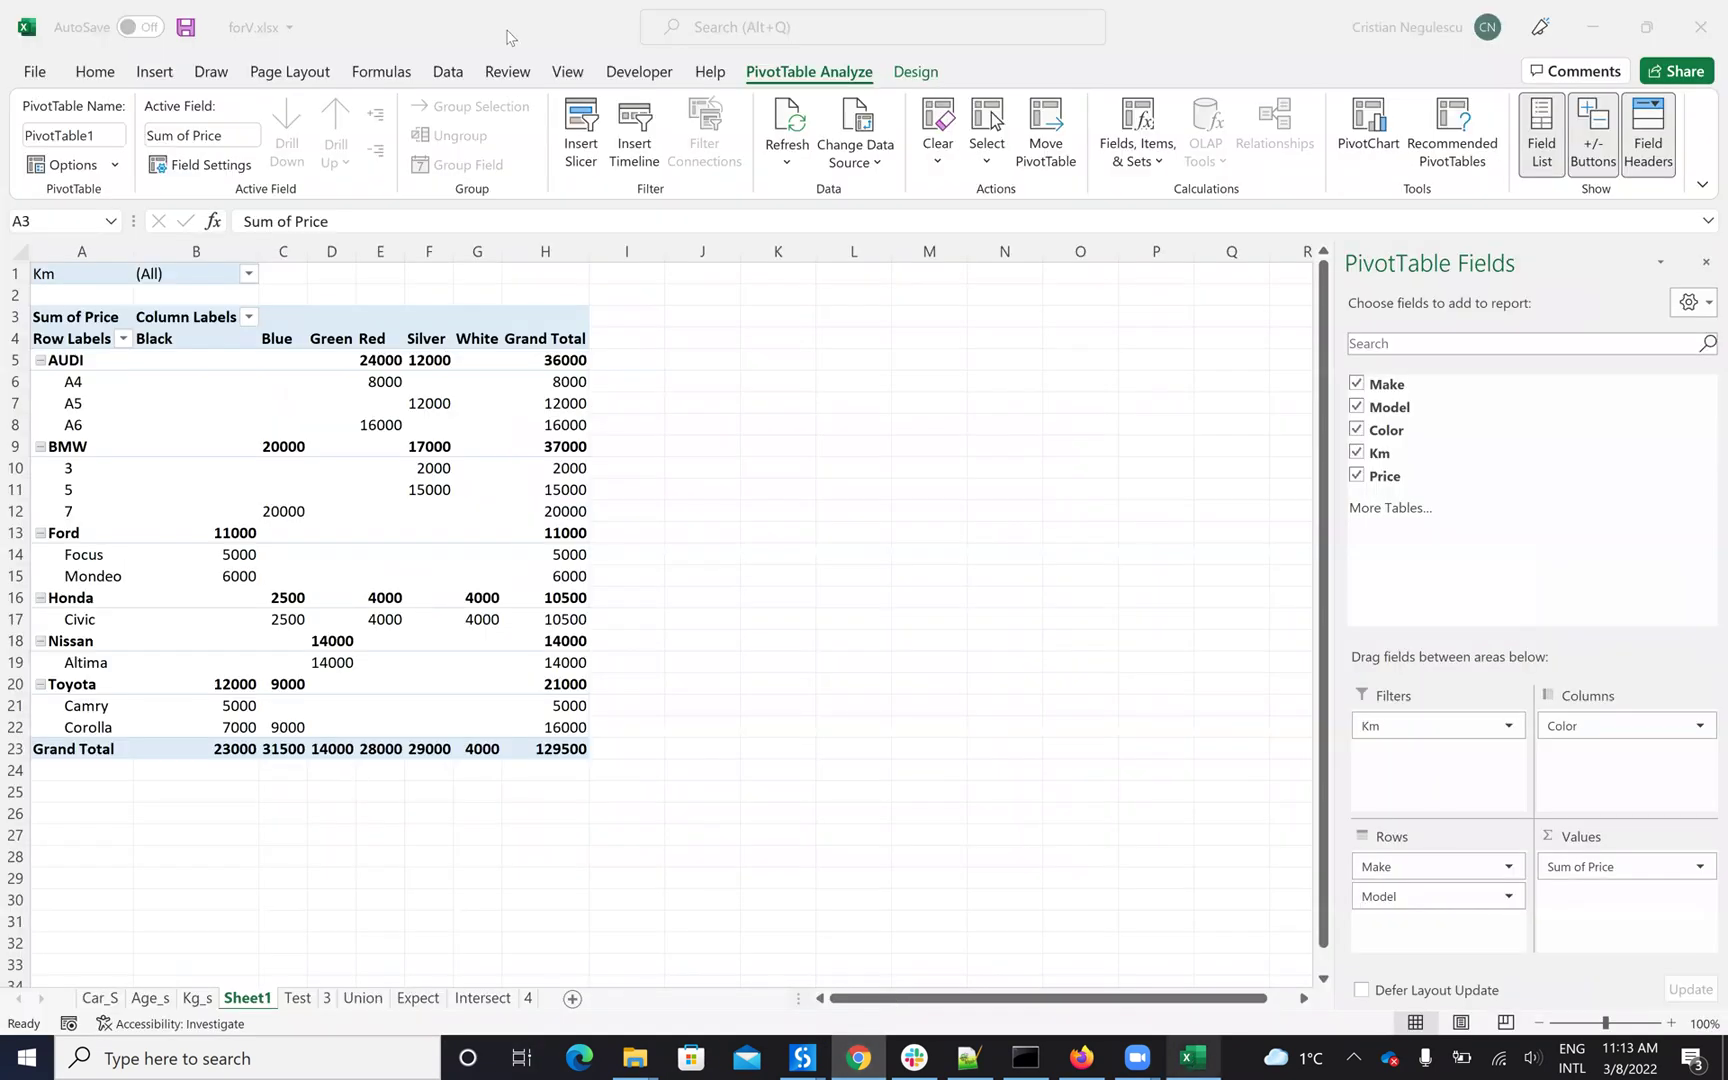
left_click(641, 66)
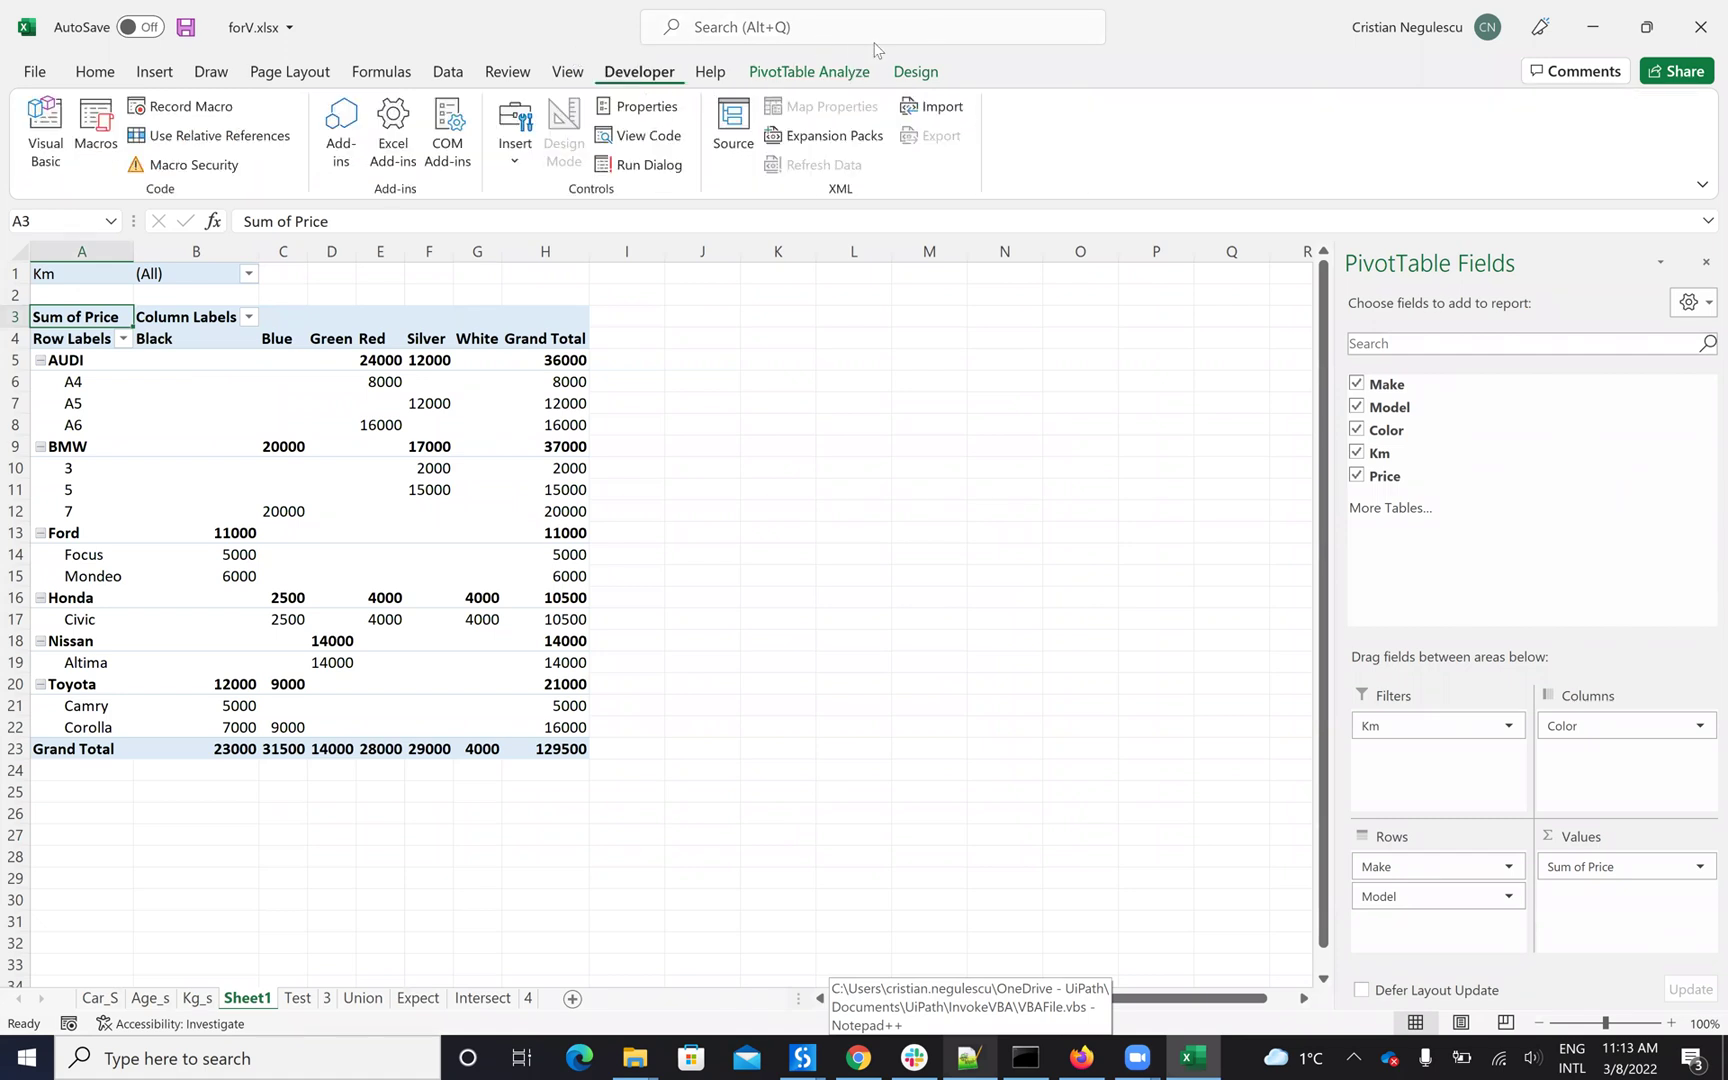
right_click(961, 64)
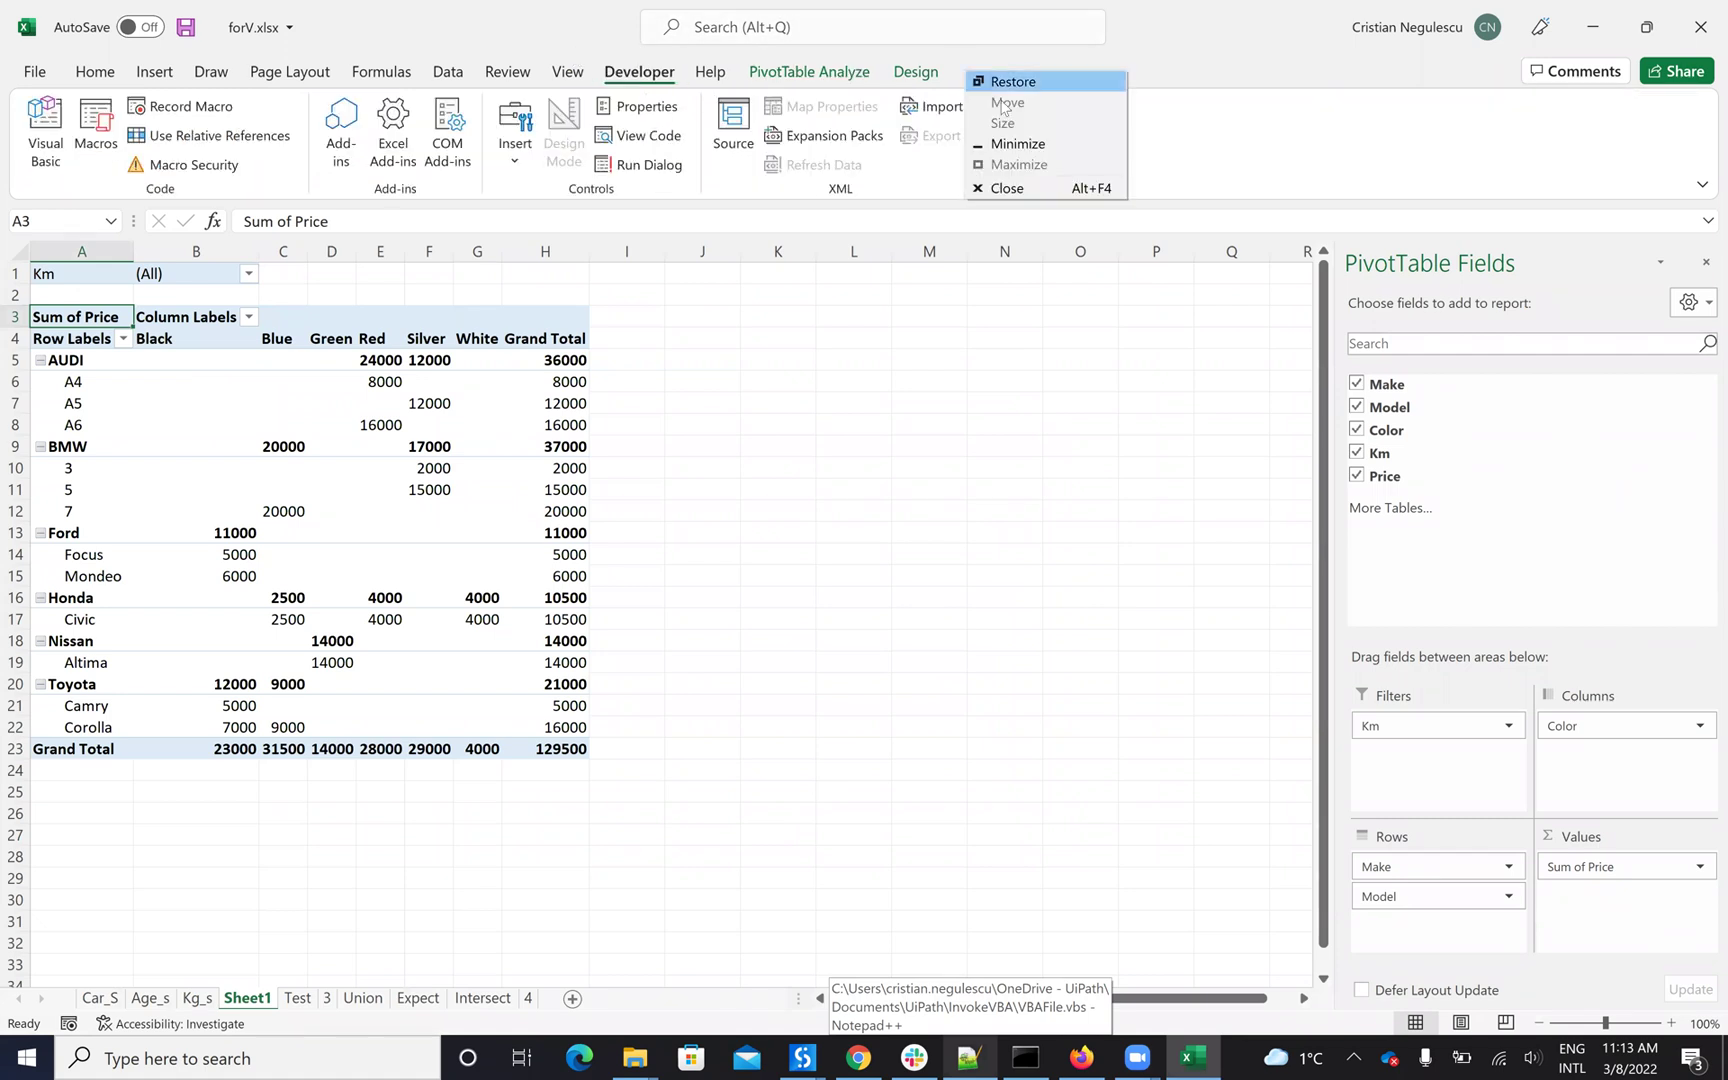
right_click(237, 79)
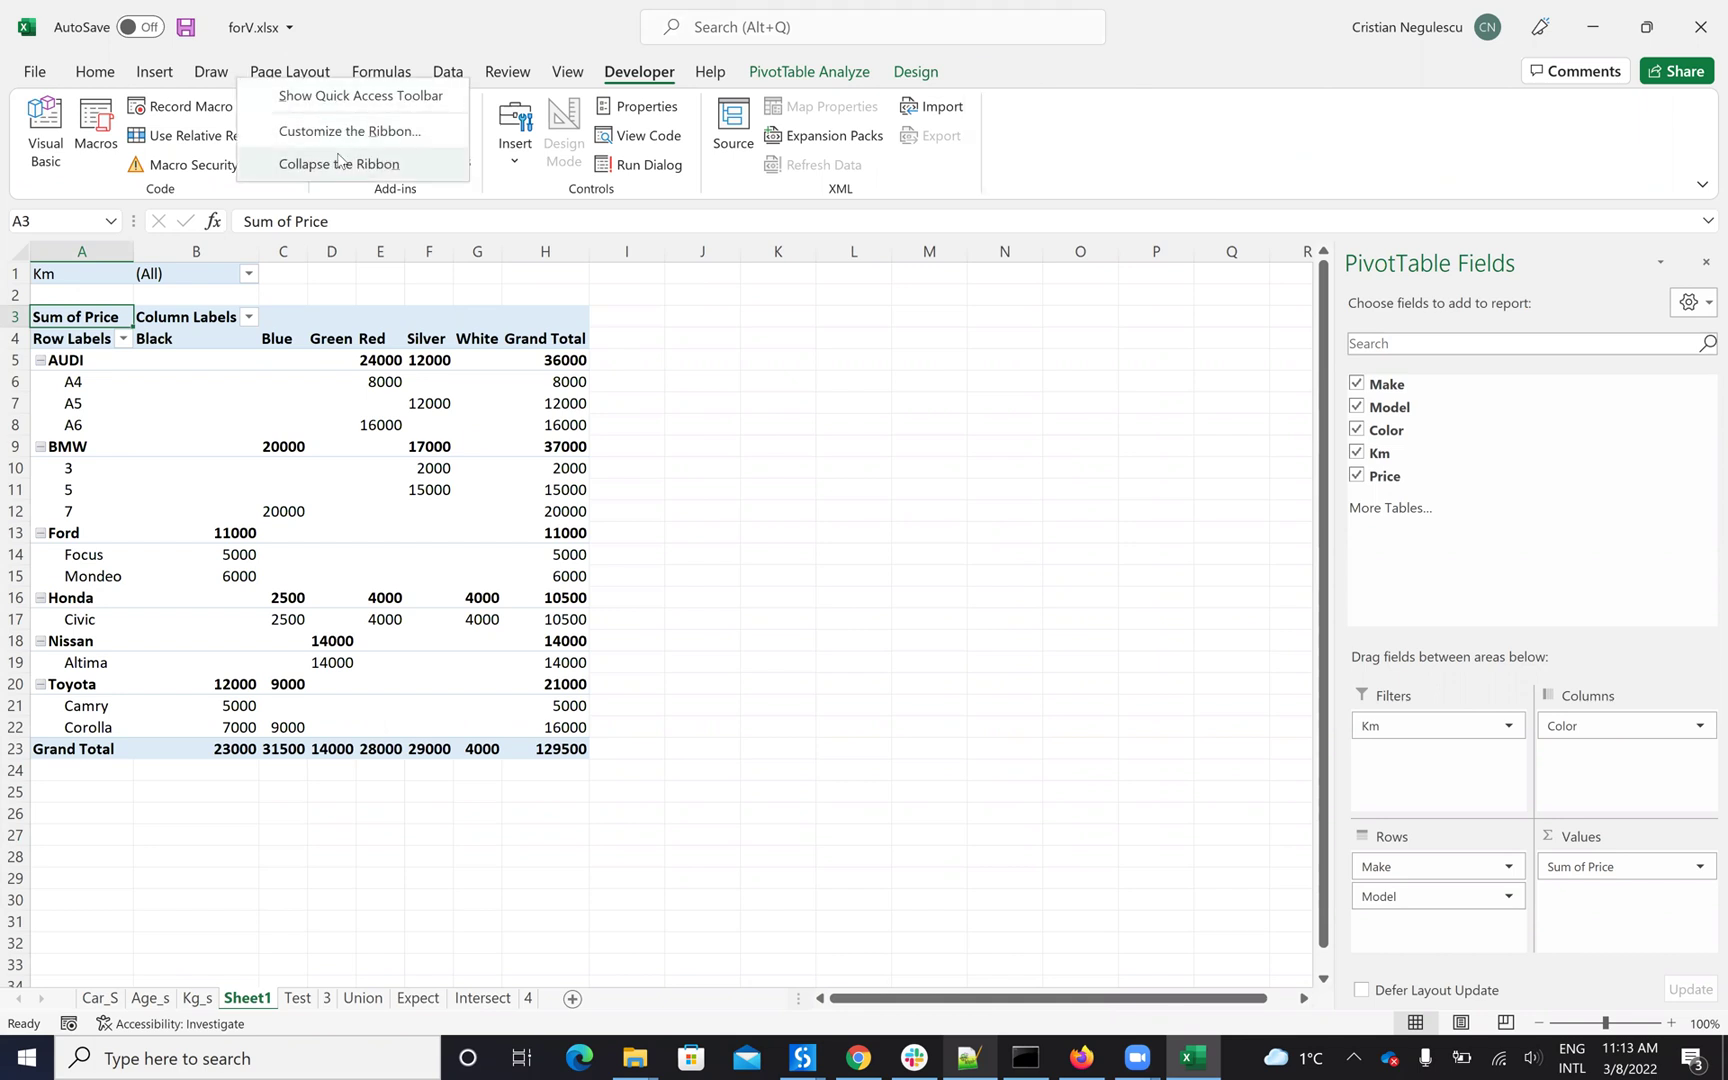
left_click(338, 133)
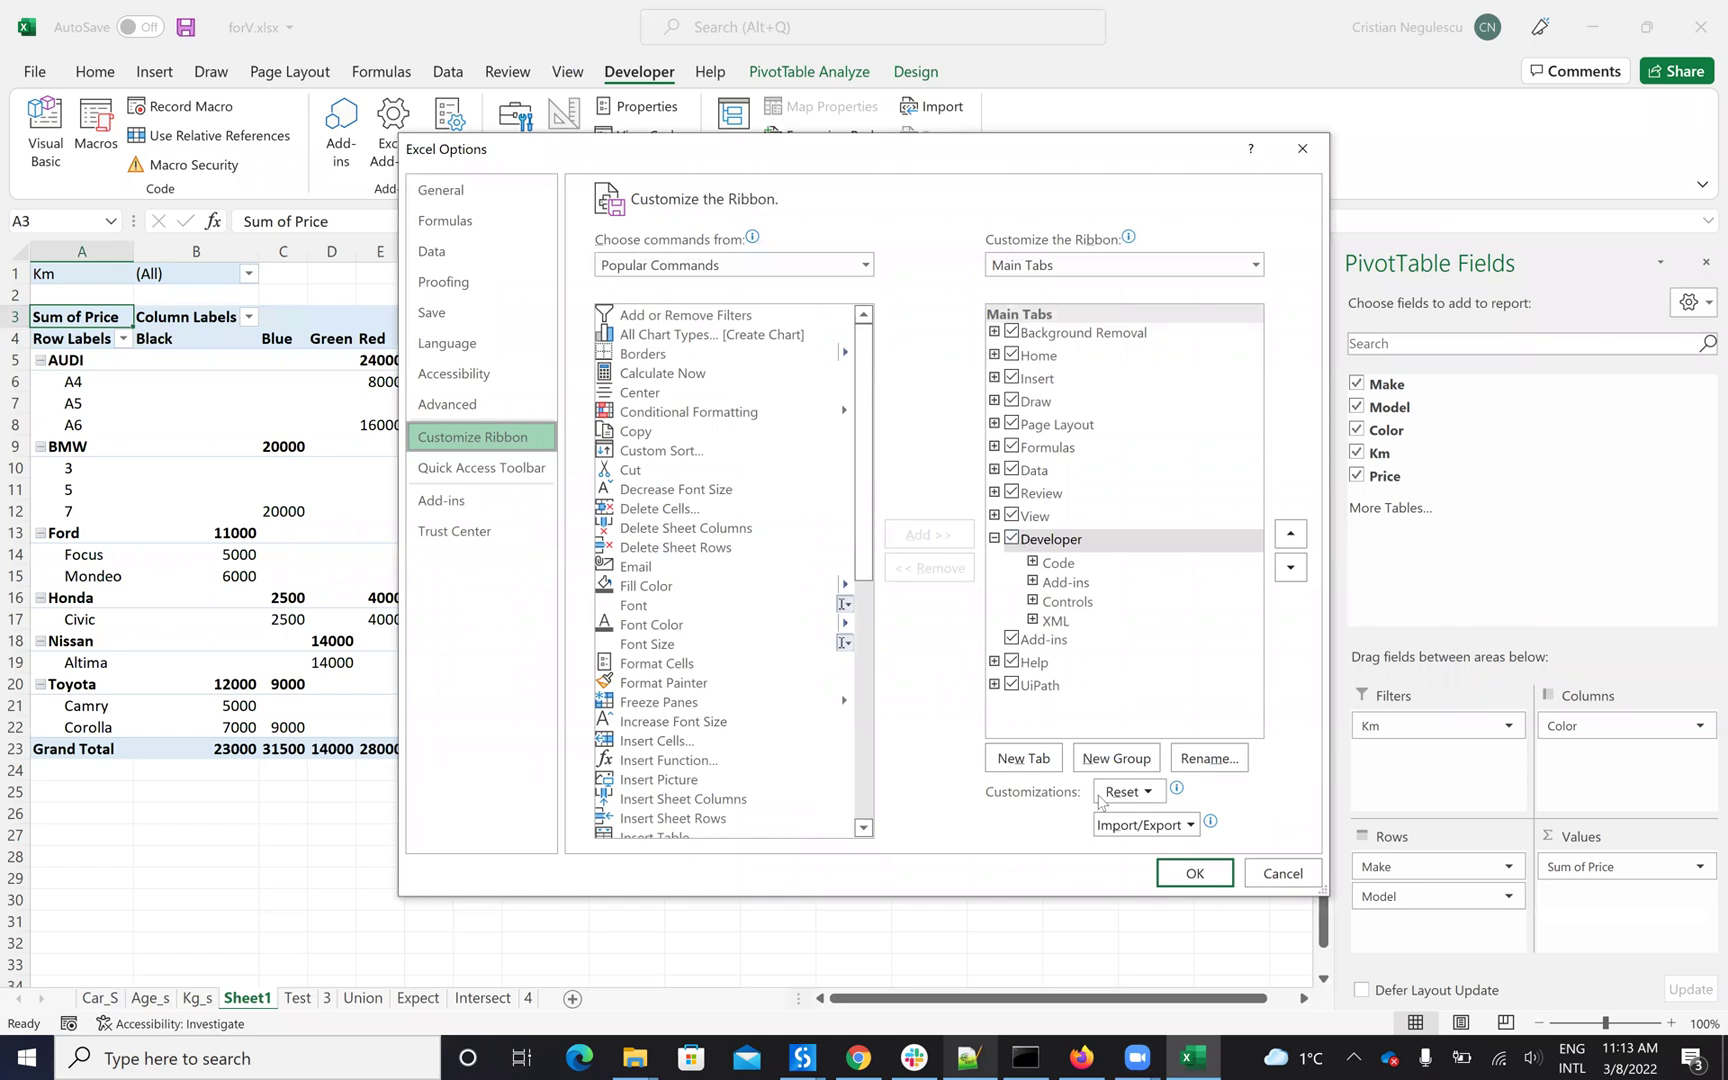
left_click(1281, 874)
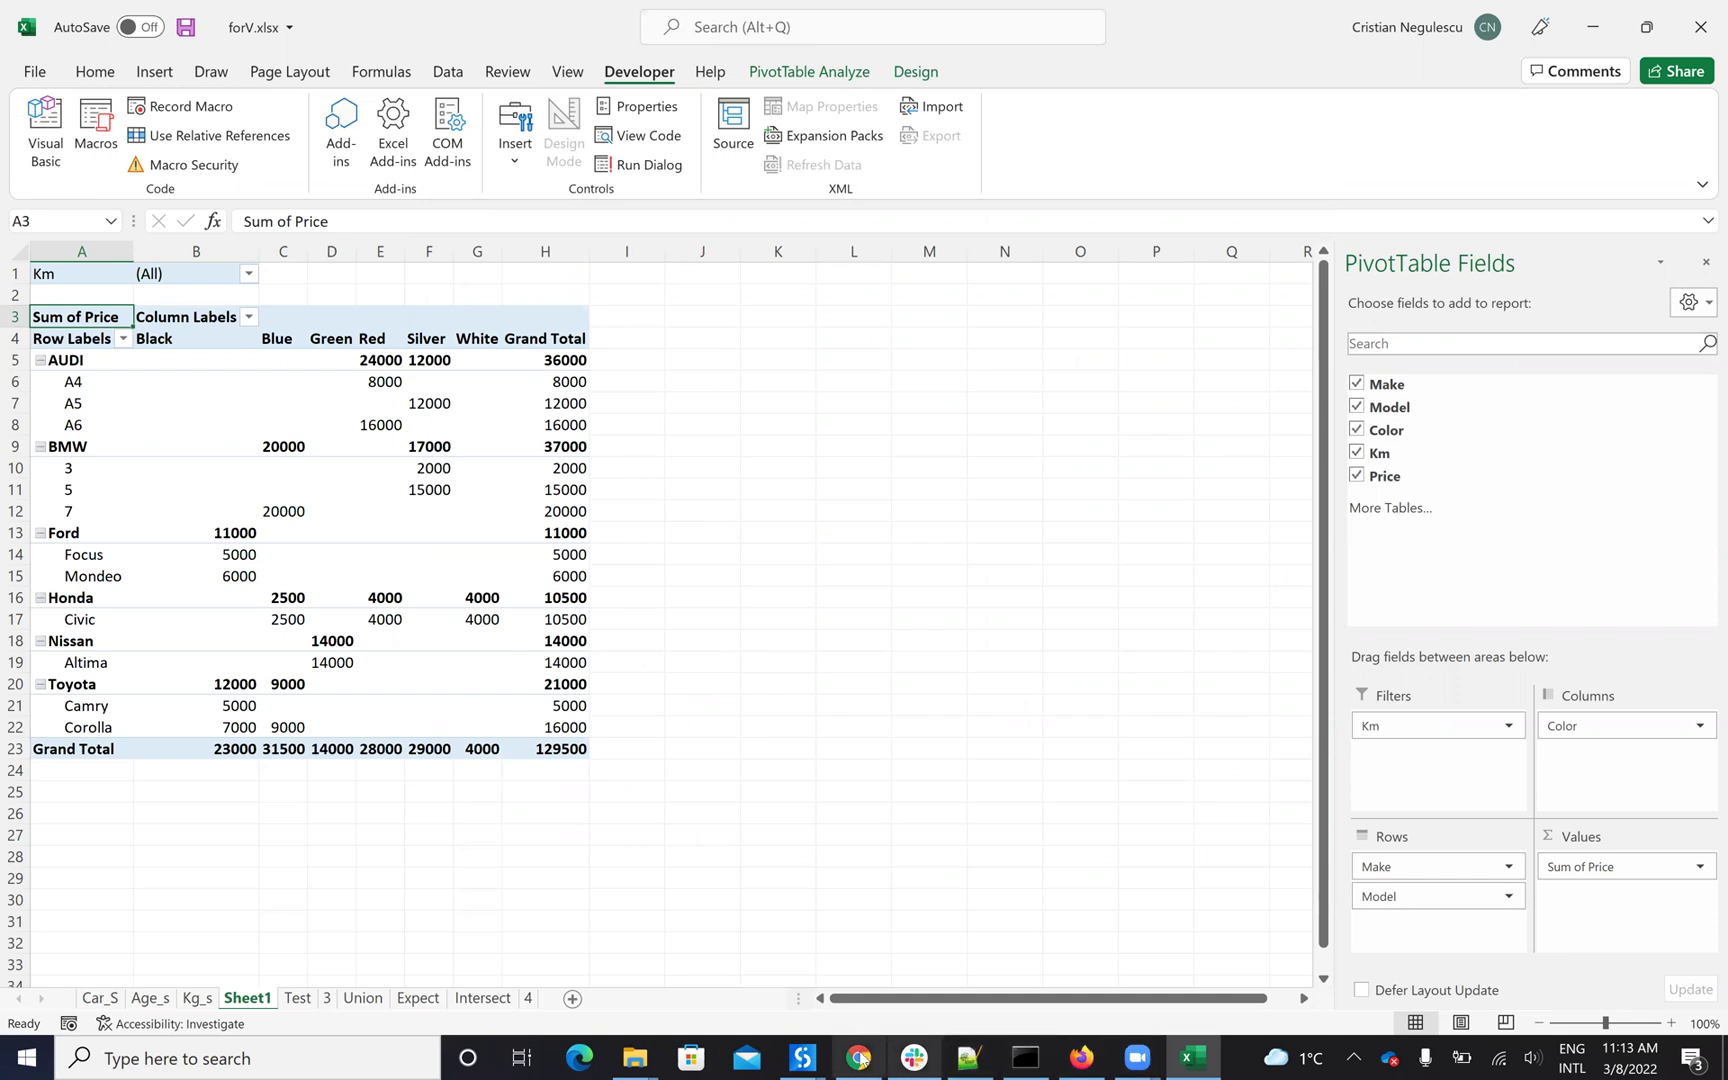
left_click(803, 1058)
Bring the InvokeVBA workflow forward, then minimize UiPath Studio to reveal the Excel pivot sheet
left_click(912, 937)
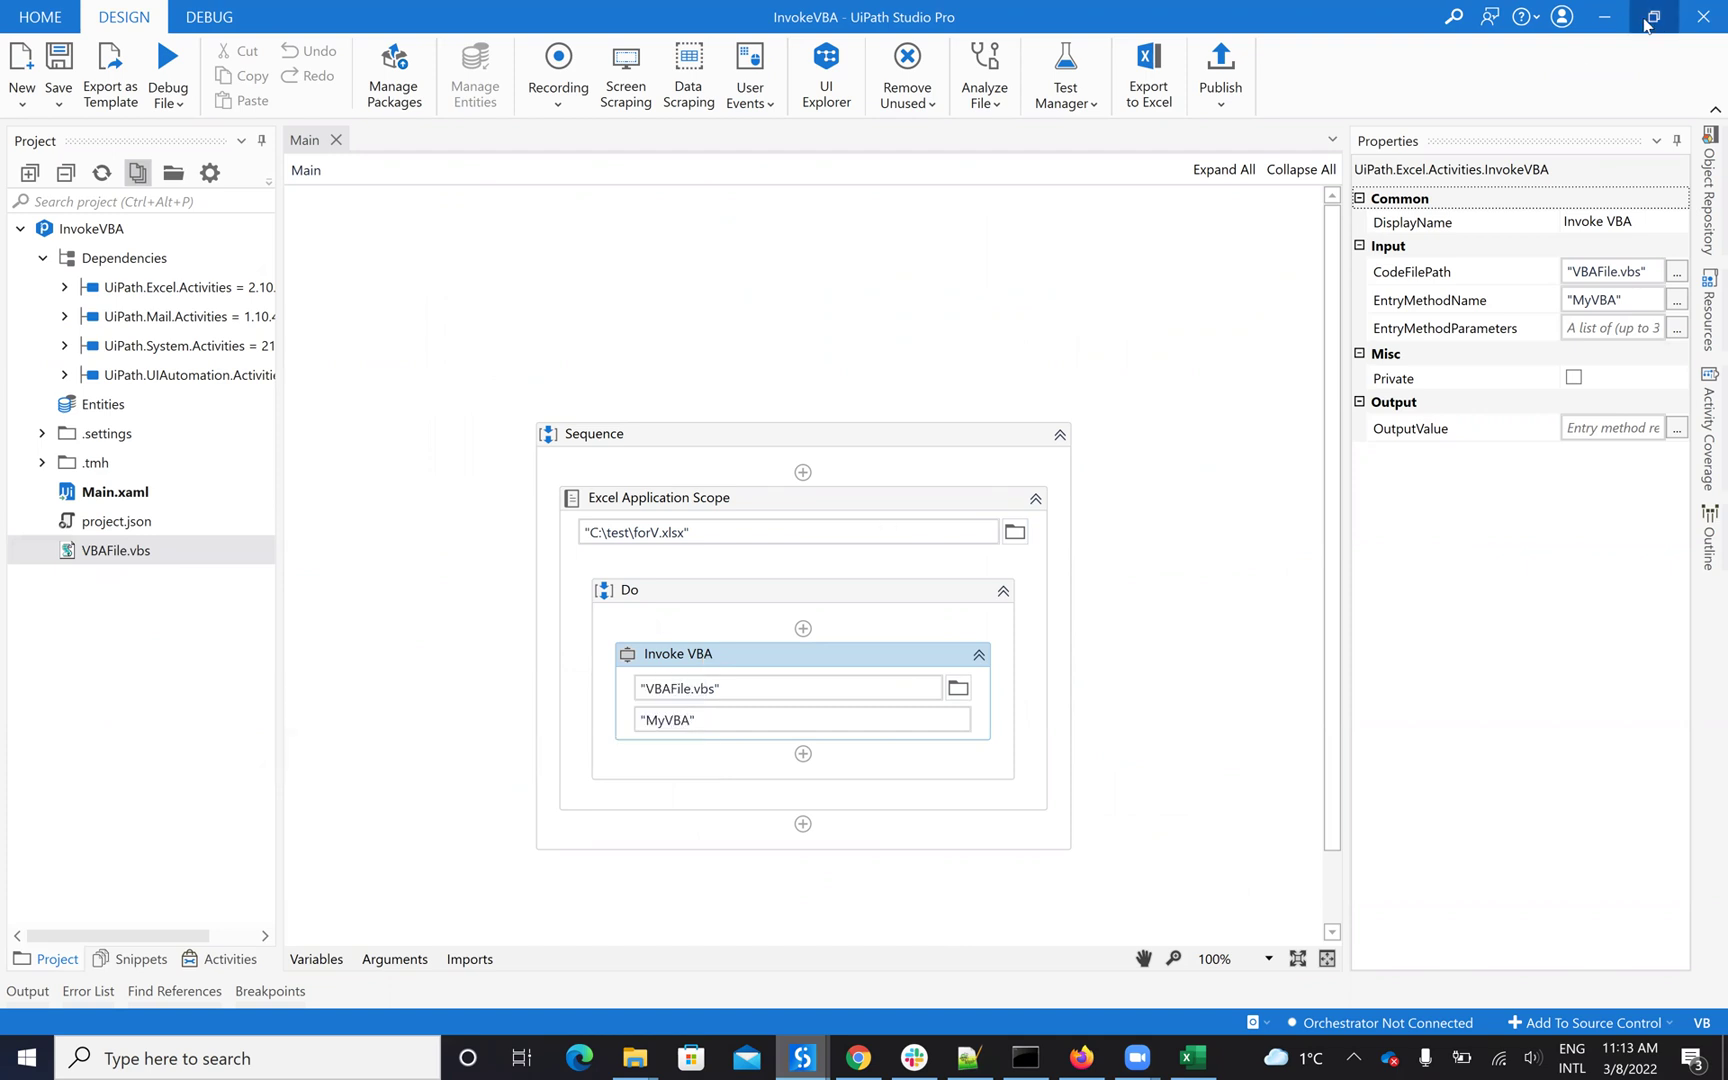
left_click(1604, 16)
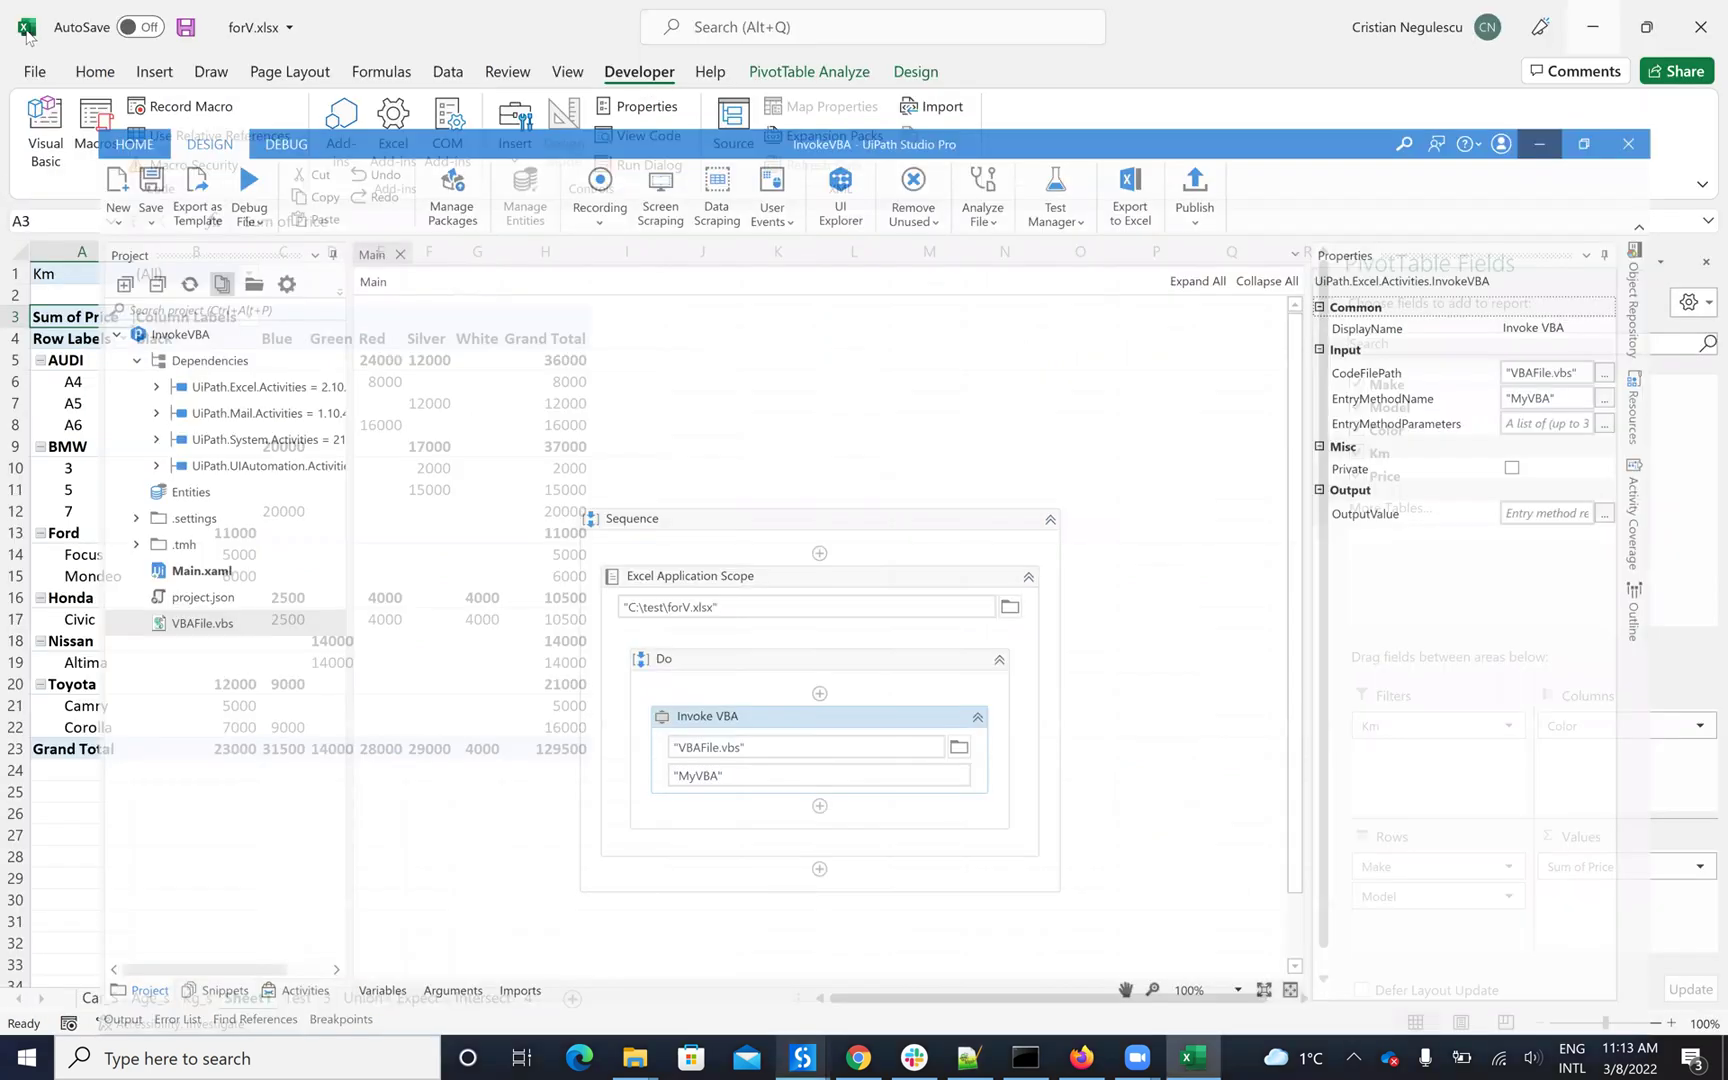
left_click(27, 30)
left_click(30, 42)
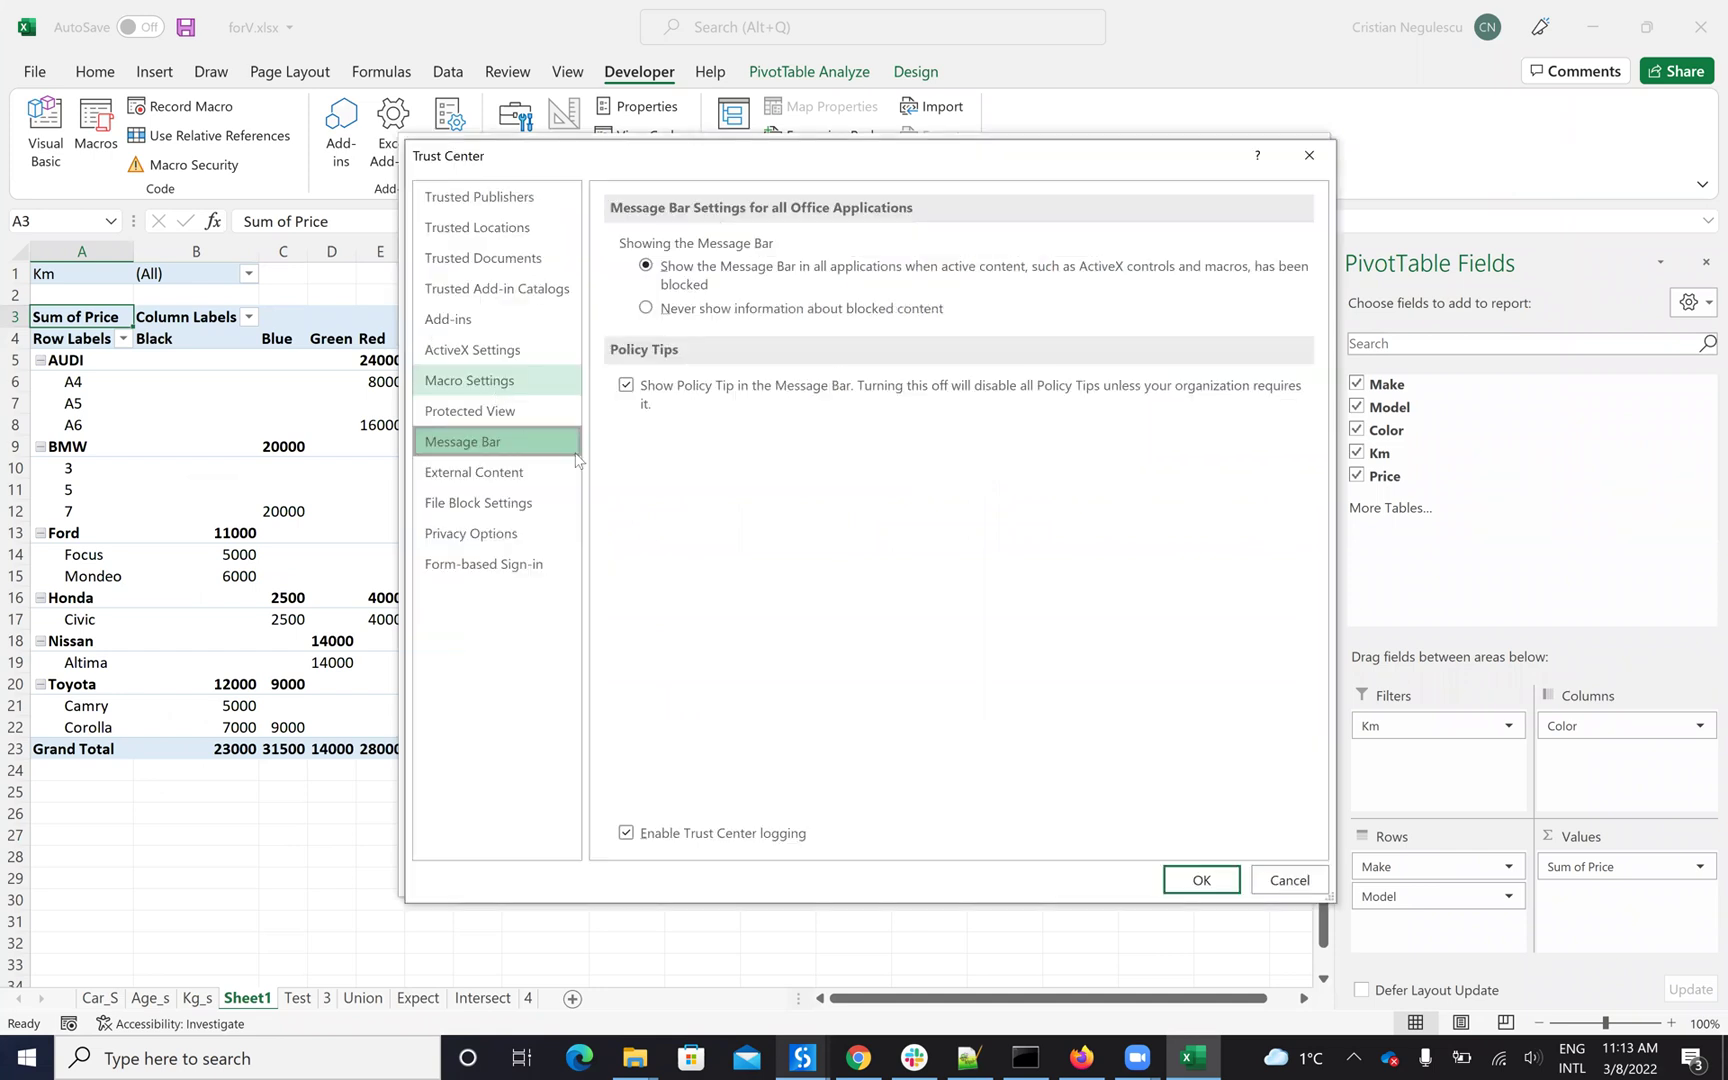
left_click(655, 464)
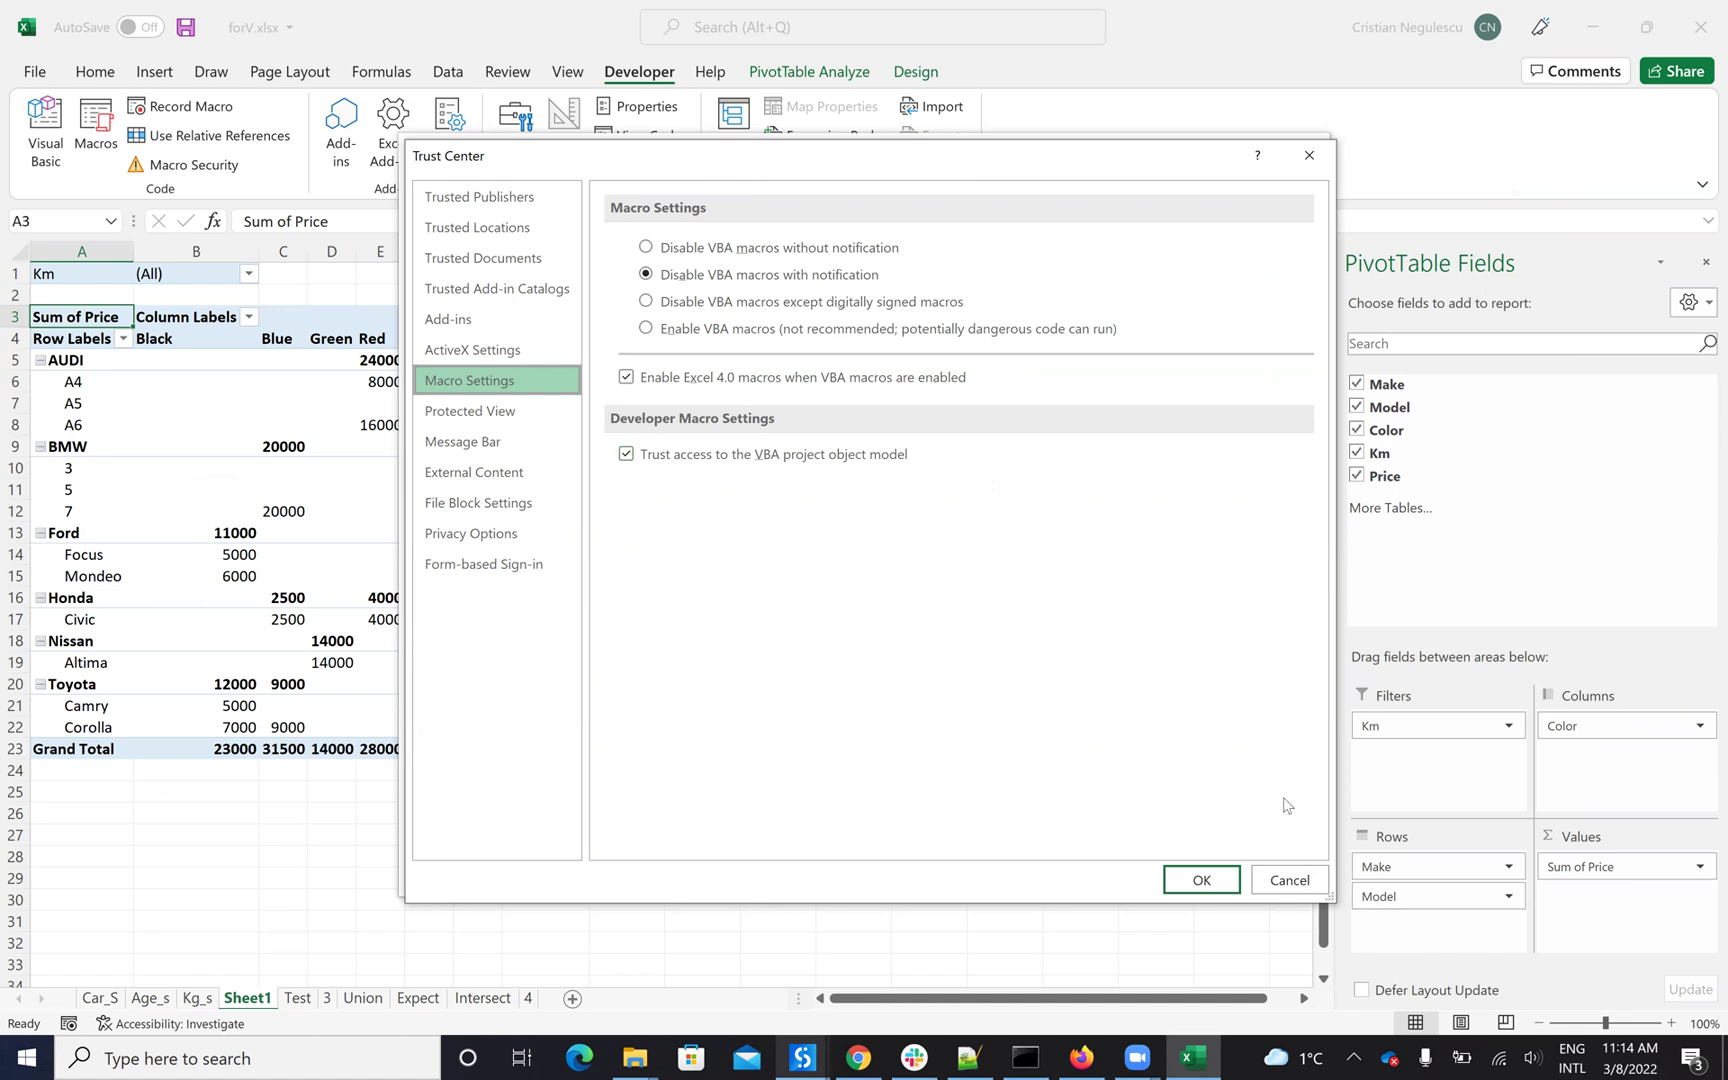
left_click(1262, 893)
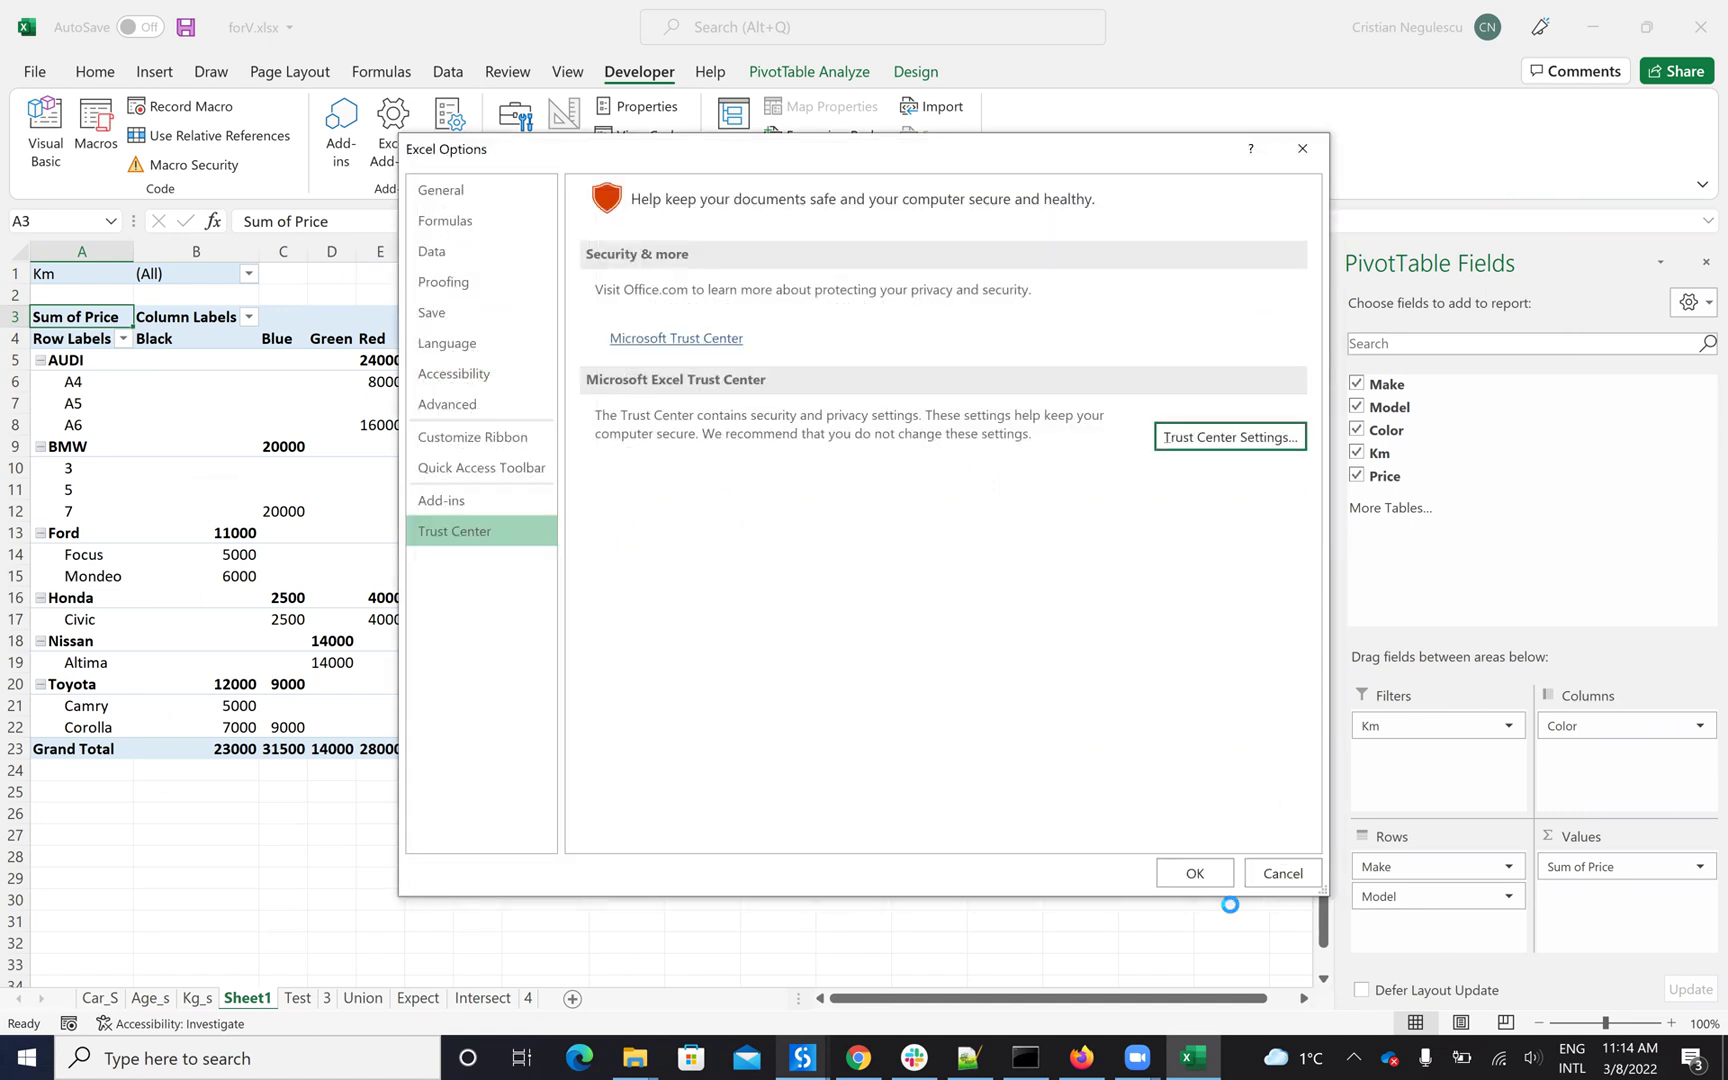
left_click(1248, 882)
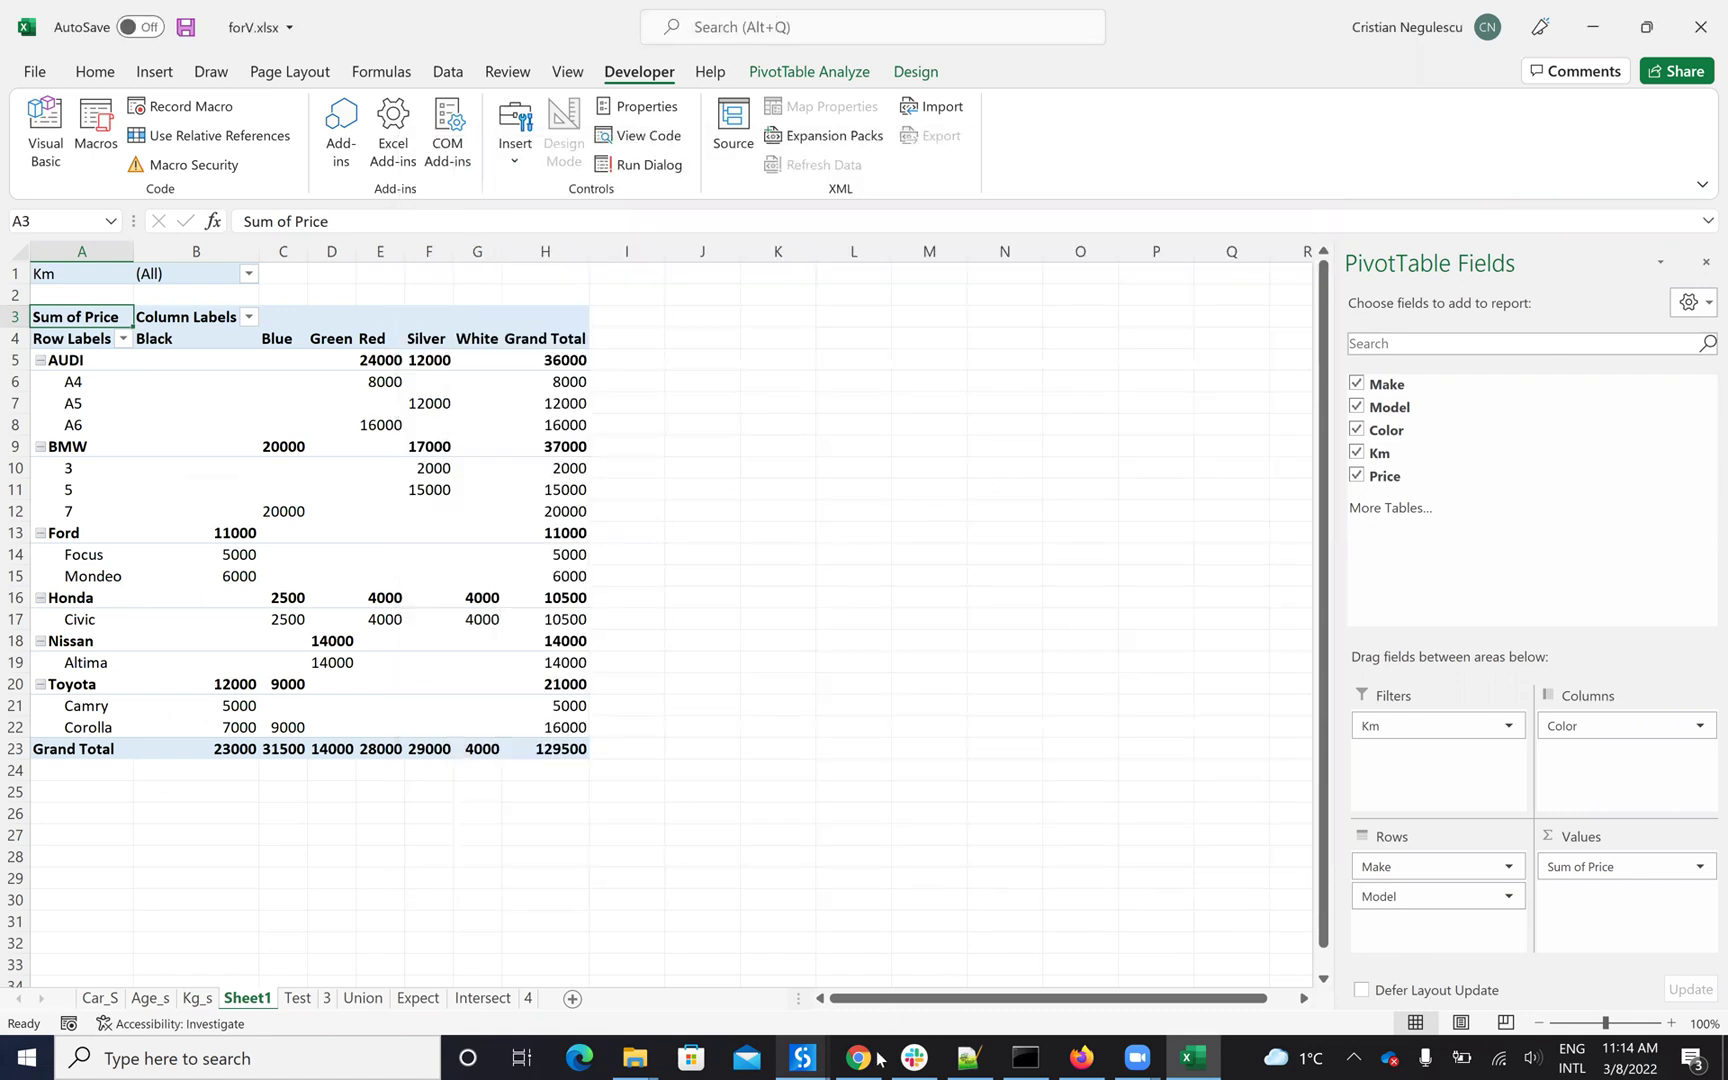
Glance at the YouTube PivotTable tutorial, return to Excel, then bring up VBAFile.vbs in Notepad++
left_click(1074, 1058)
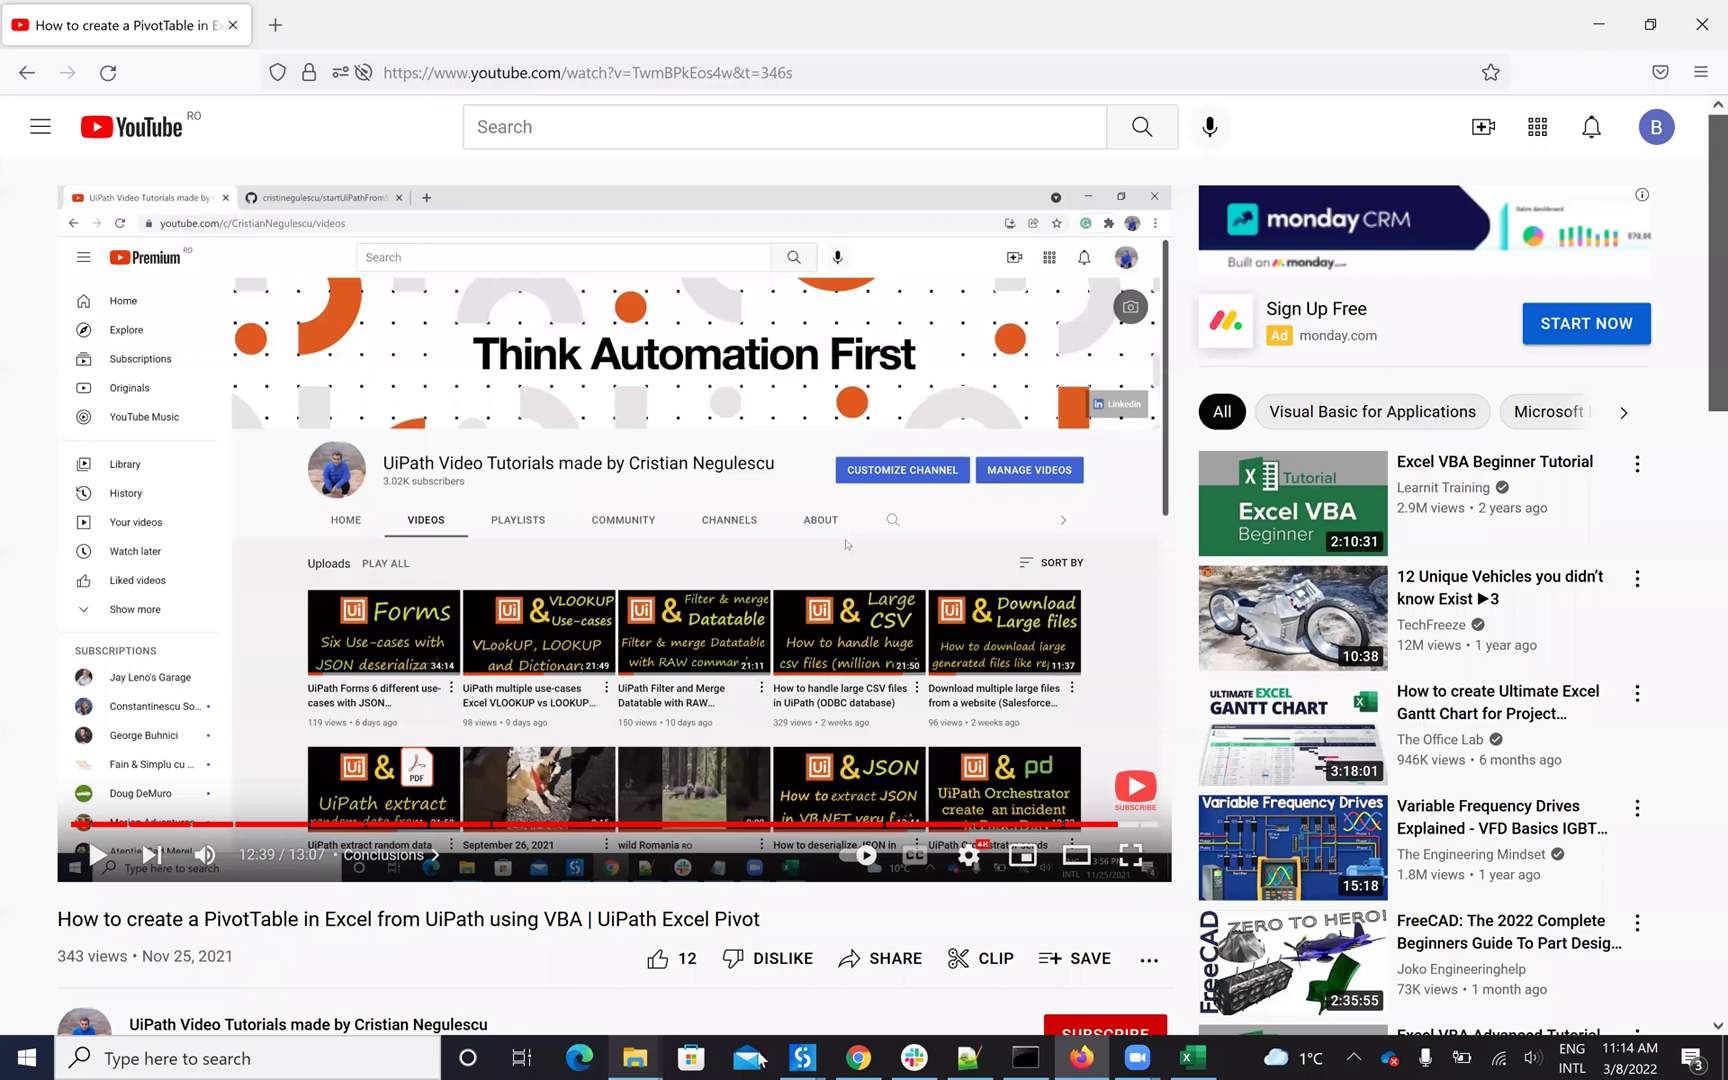
key("alt+Tab")
left_click(964, 1058)
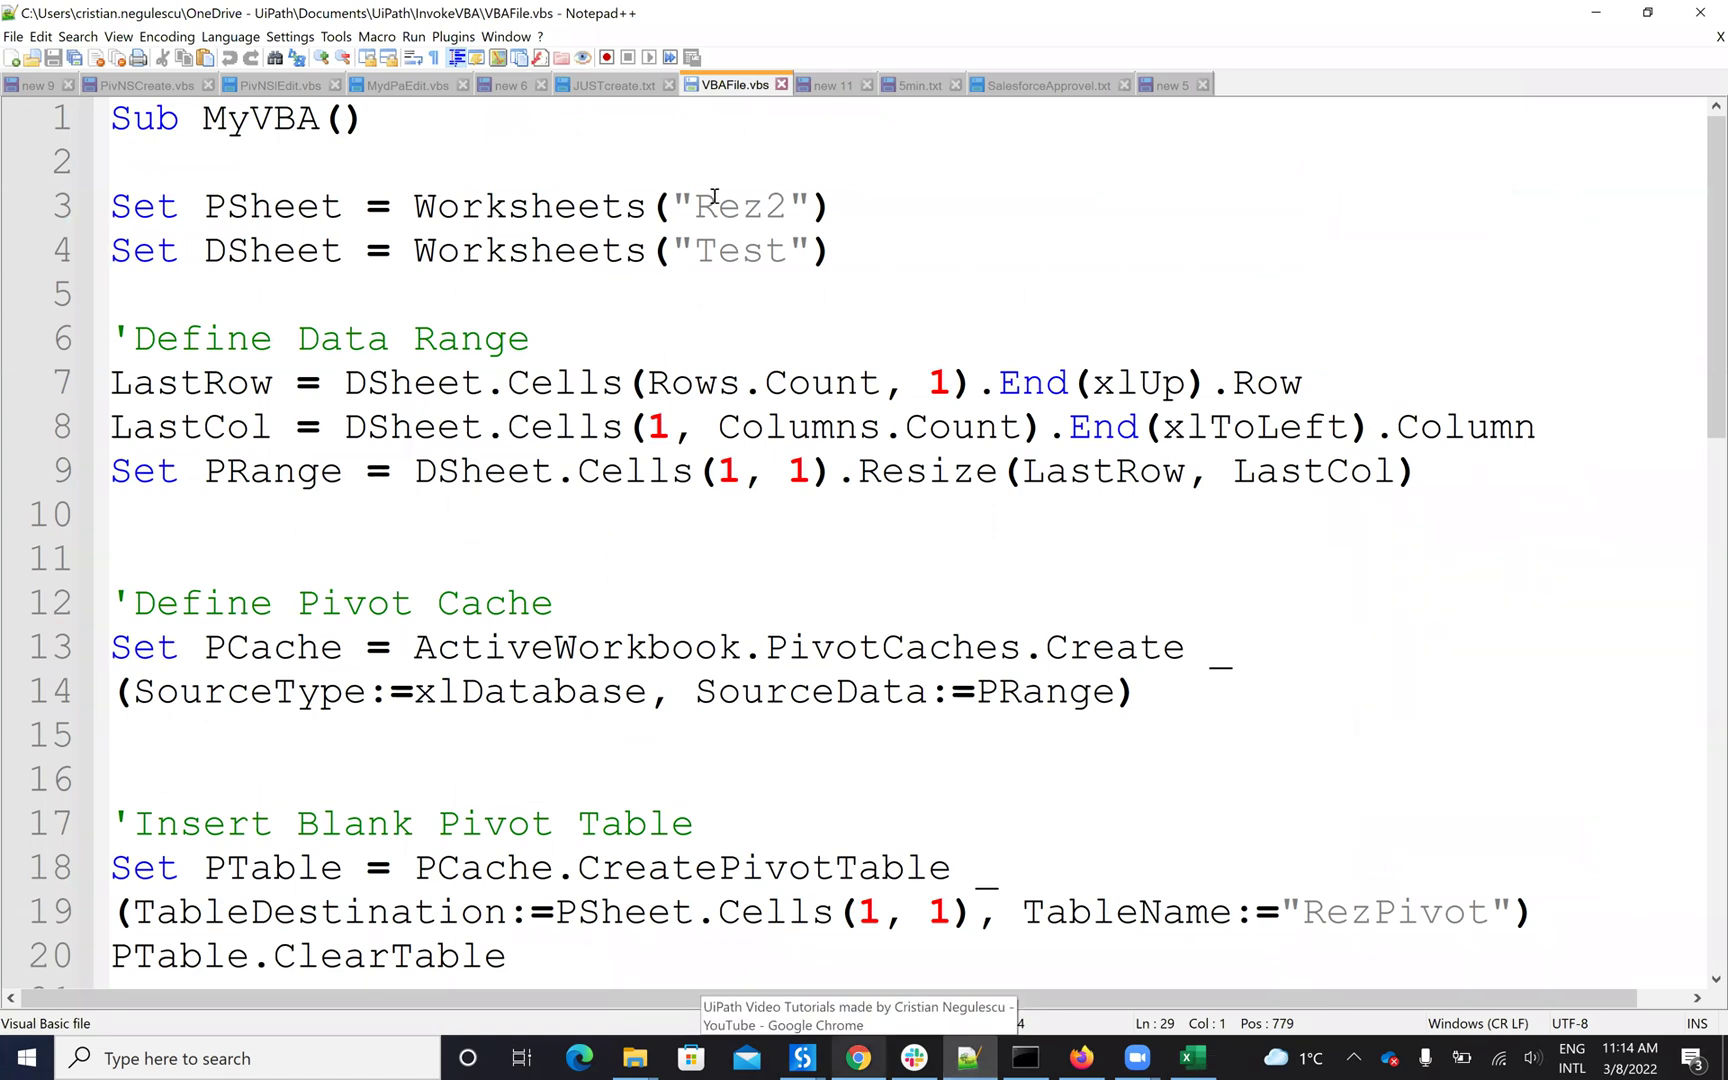
scroll(731, 298, "down", 1)
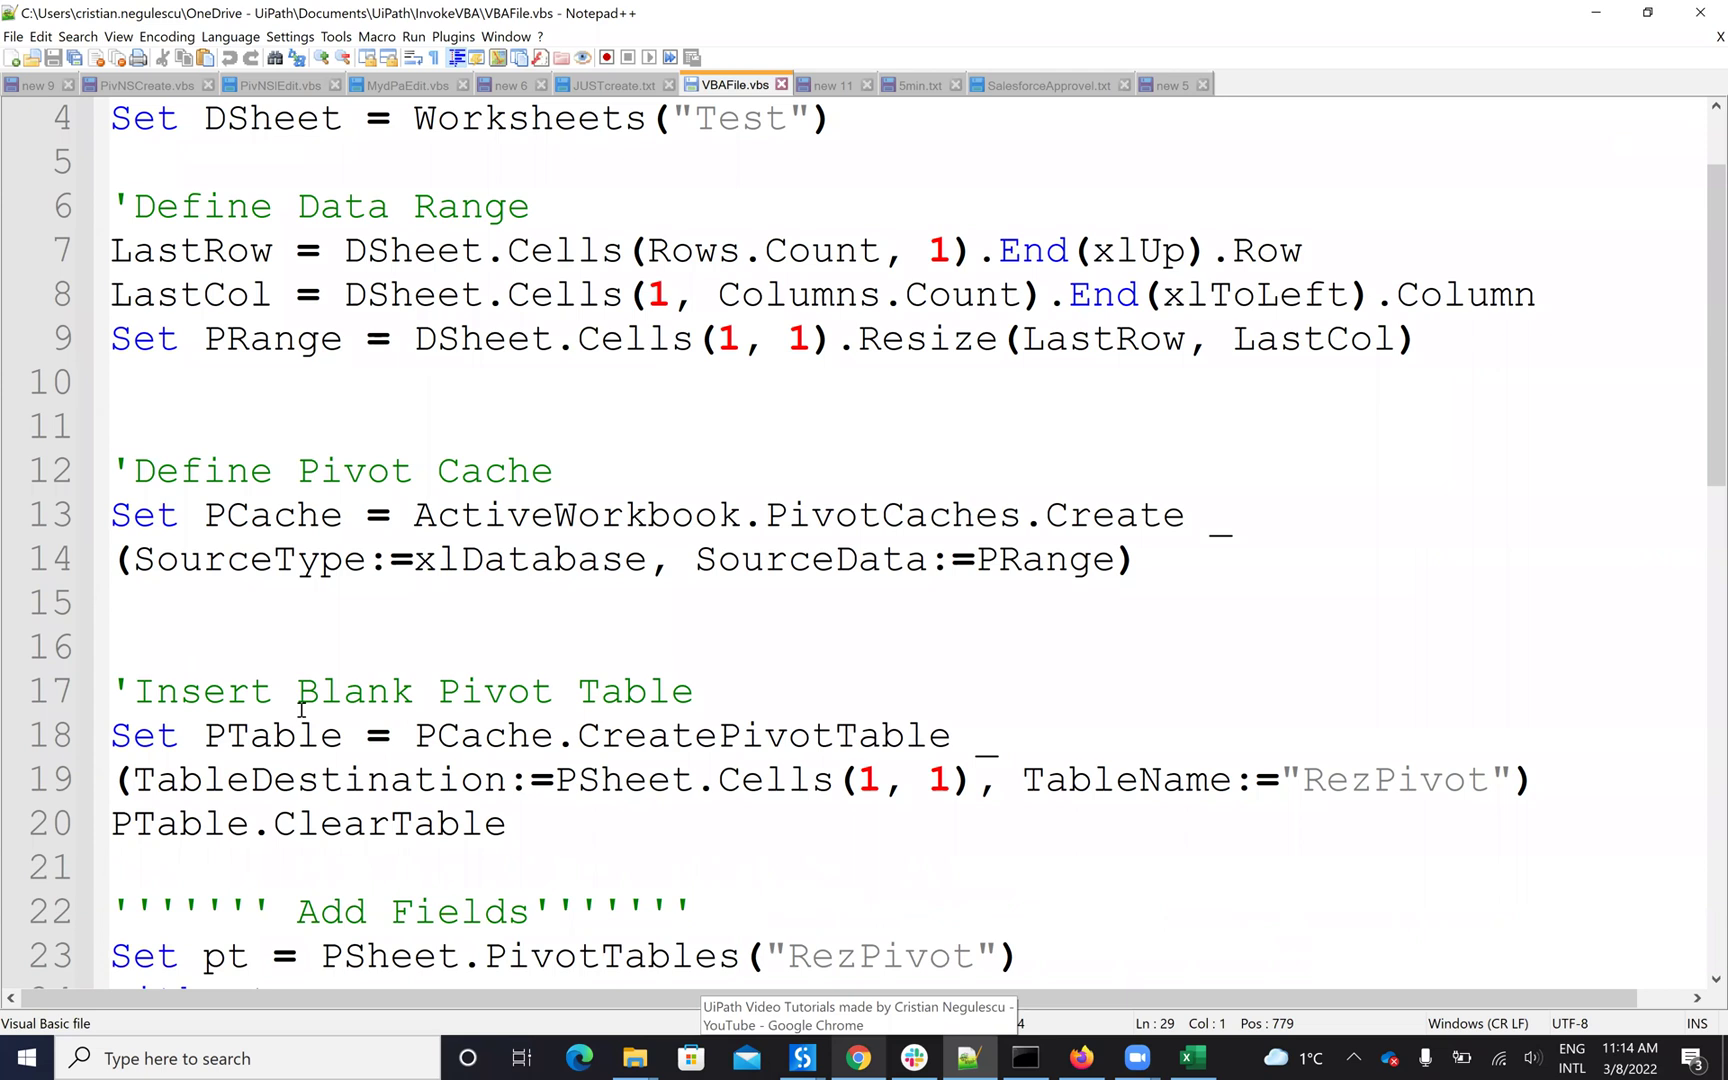
scroll(302, 708, "down", 2)
scroll(262, 745, "down", 2)
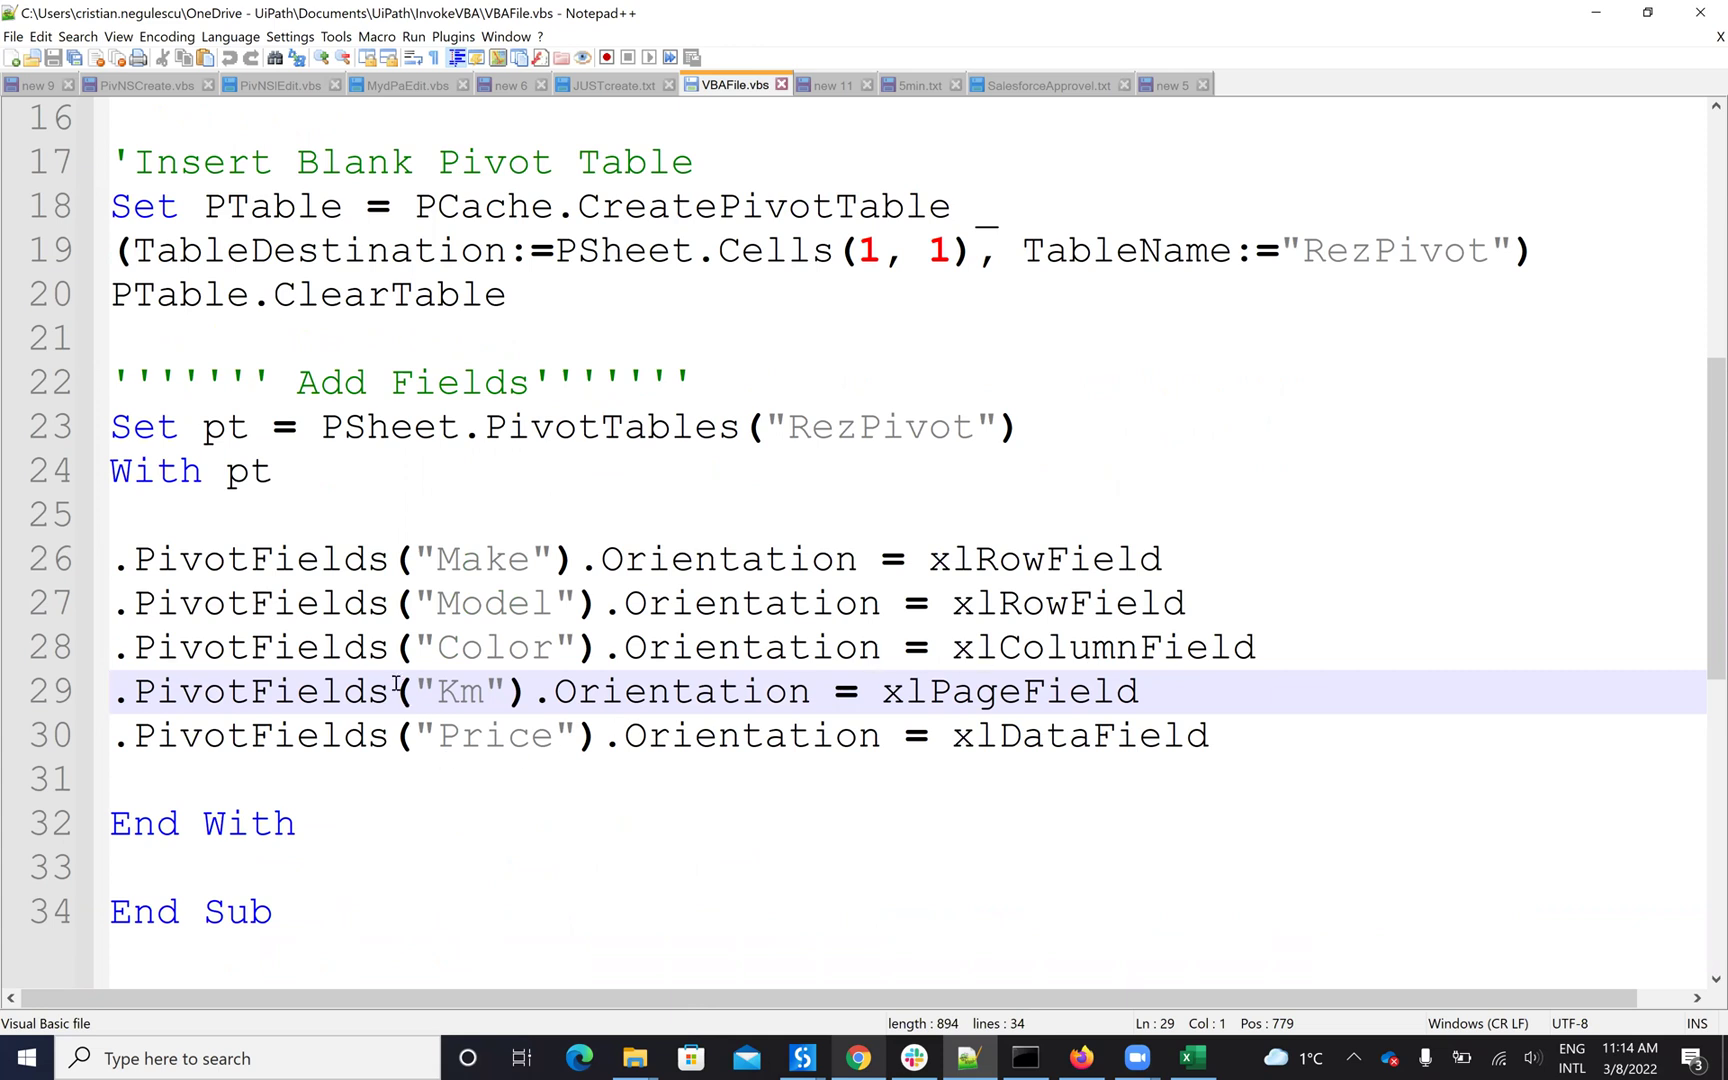
scroll(438, 636, "up", 2)
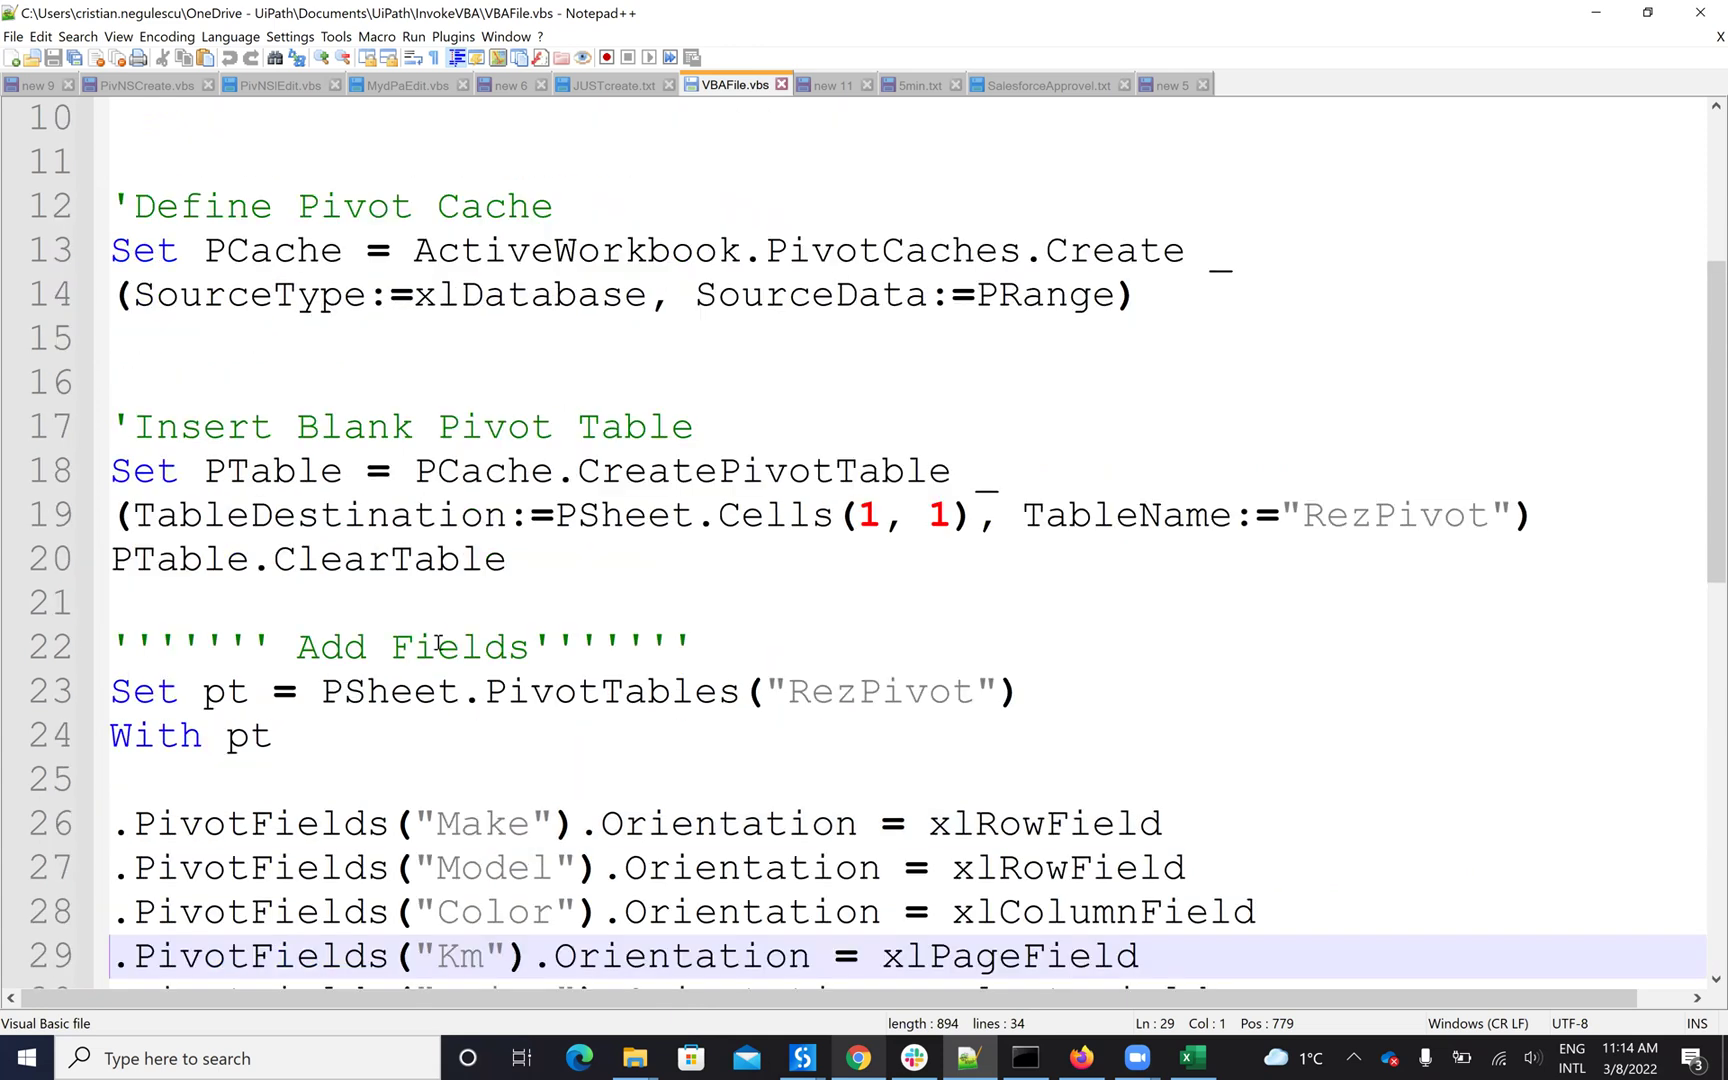
scroll(545, 555, "up", 3)
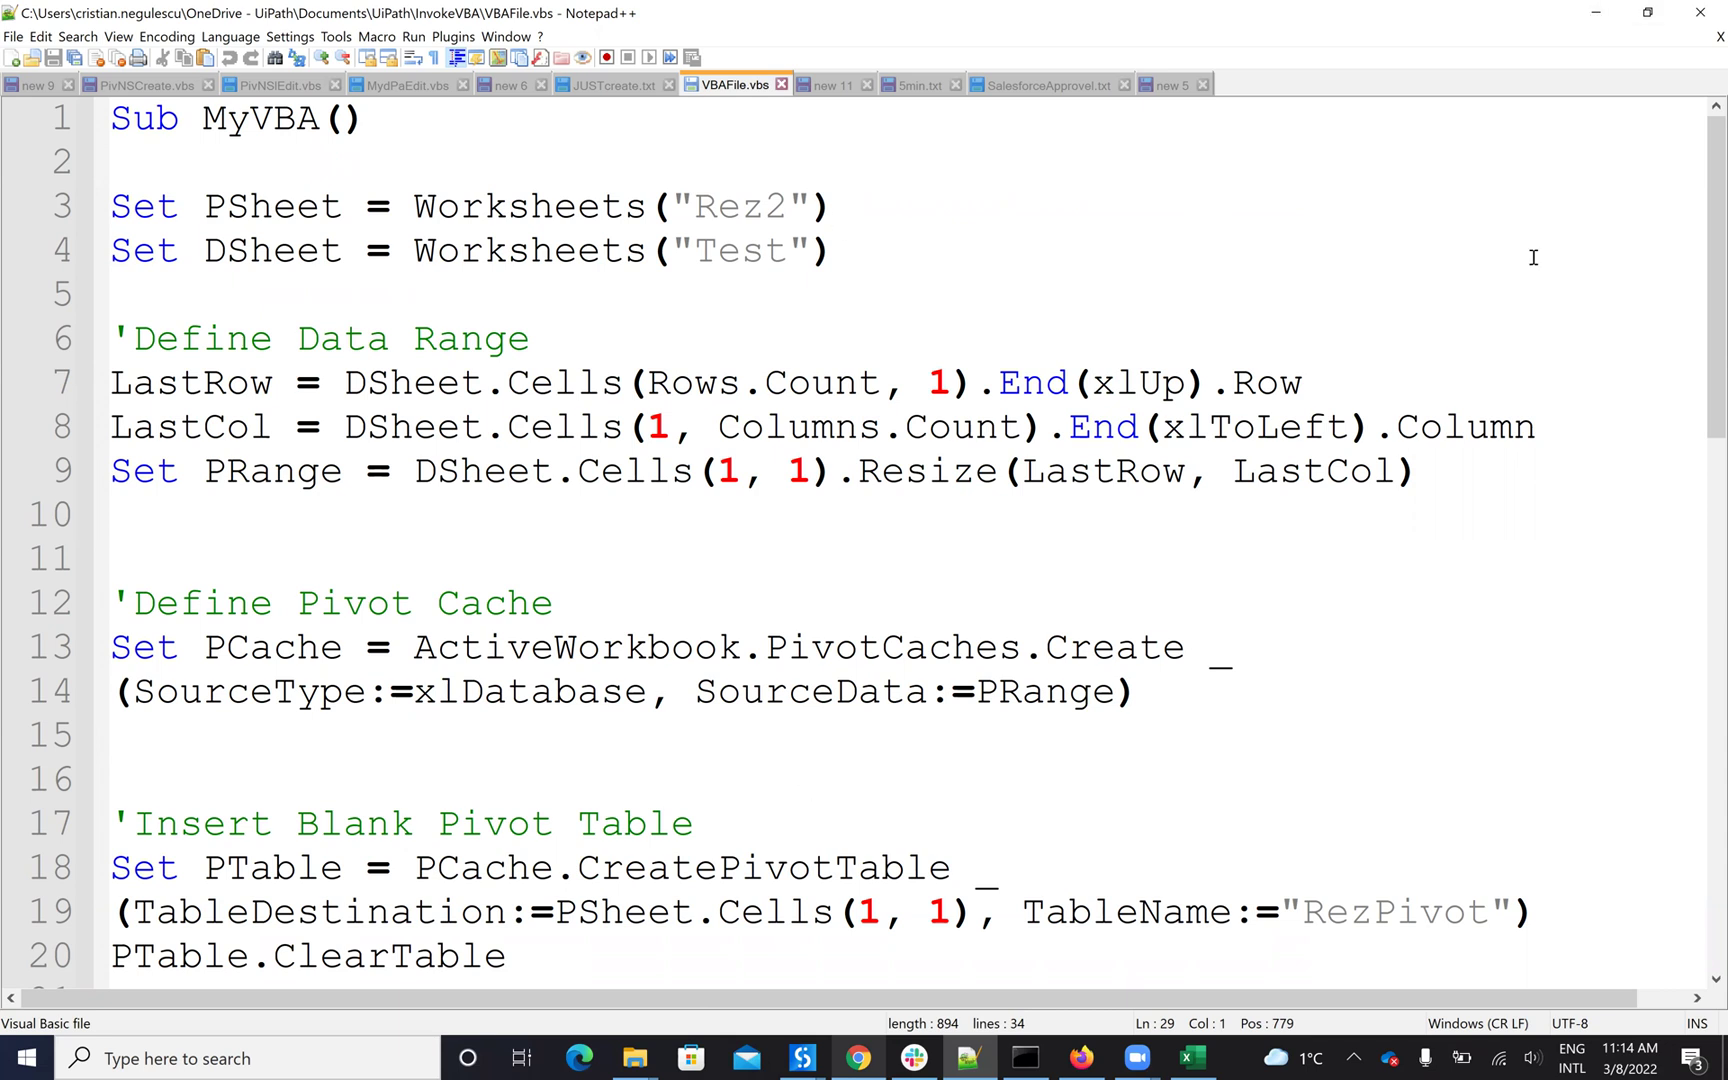
Minimize Notepad++, add a blank sheet named Rez2, then switch to the InvokeVBA workflow
left_click(1596, 12)
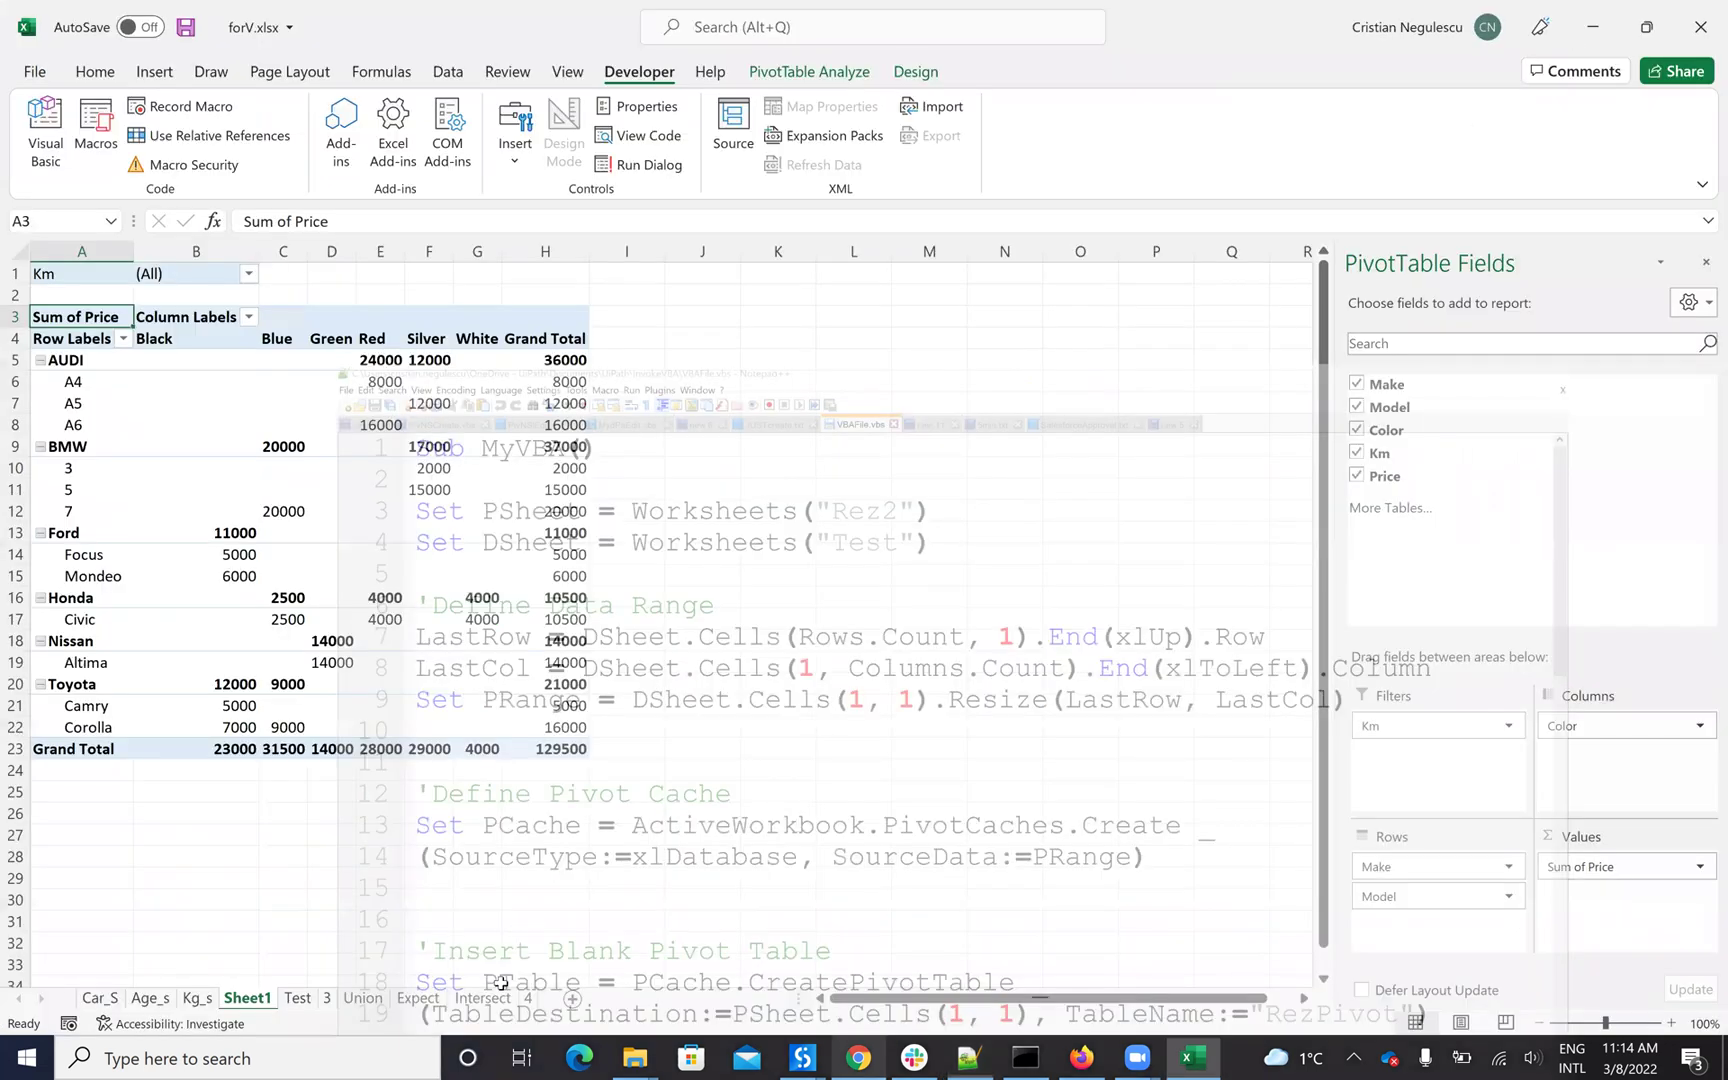
left_click(572, 998)
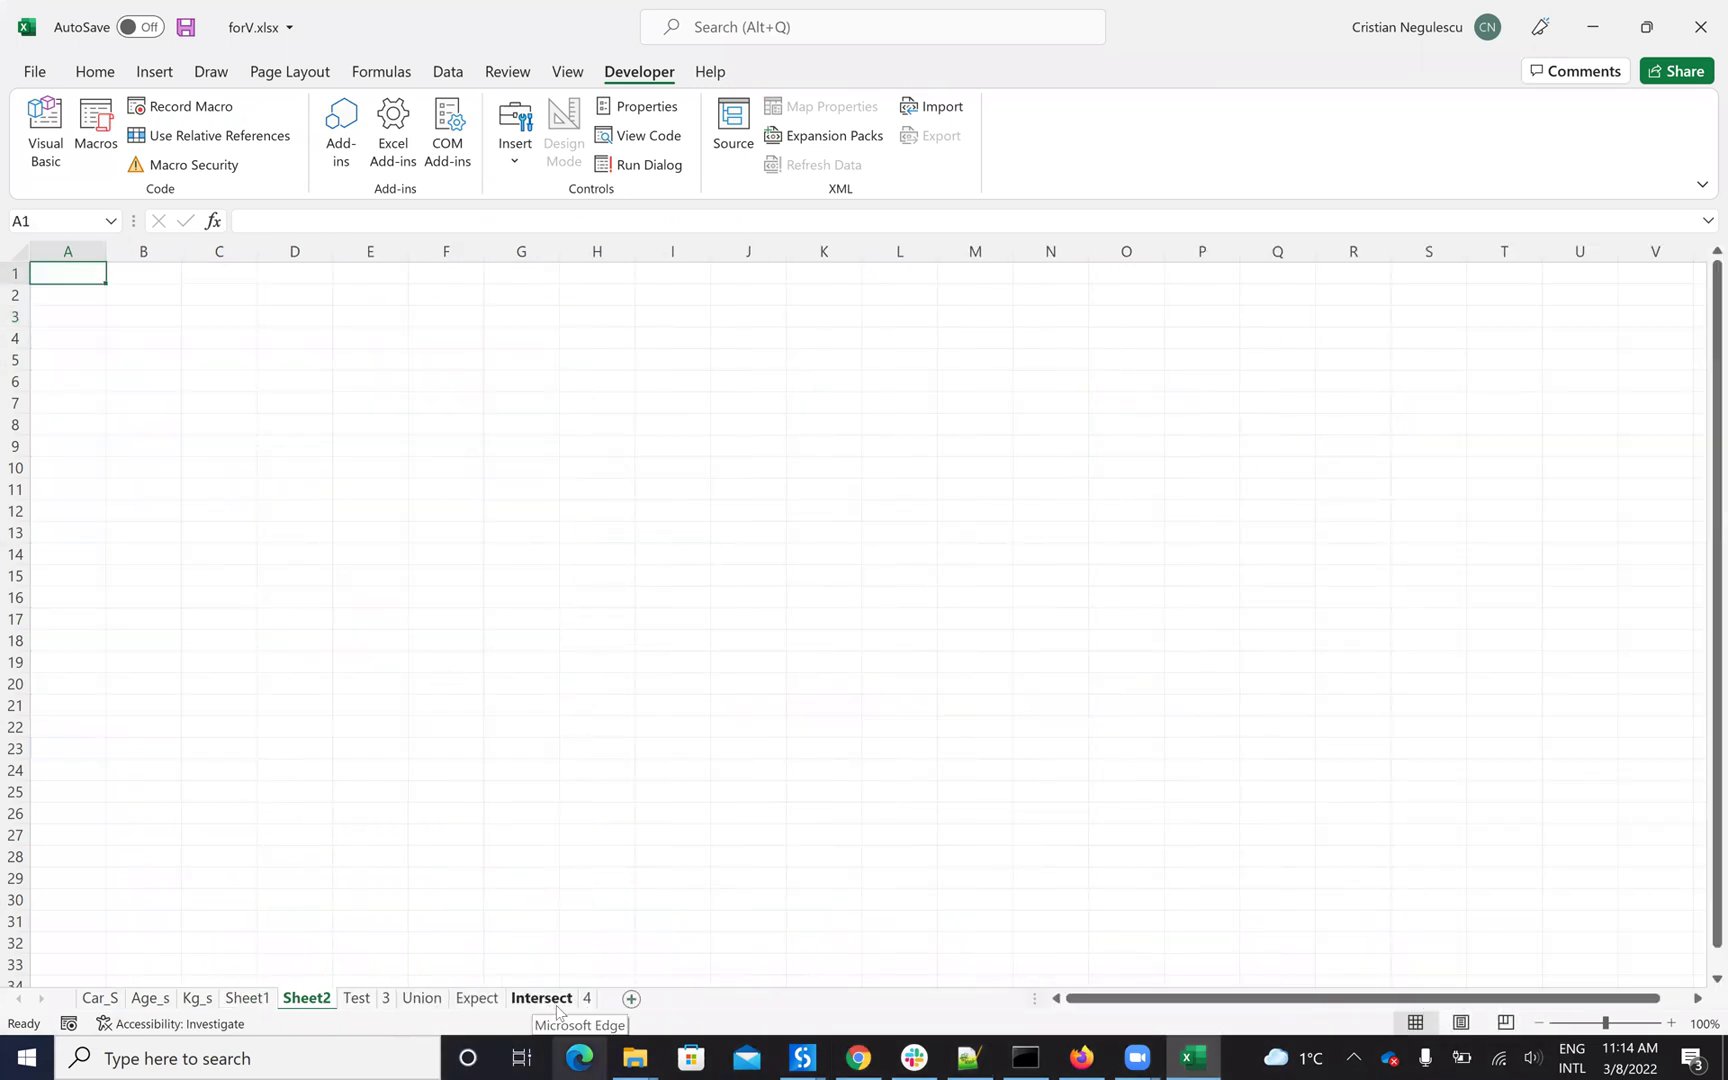
right_click(322, 998)
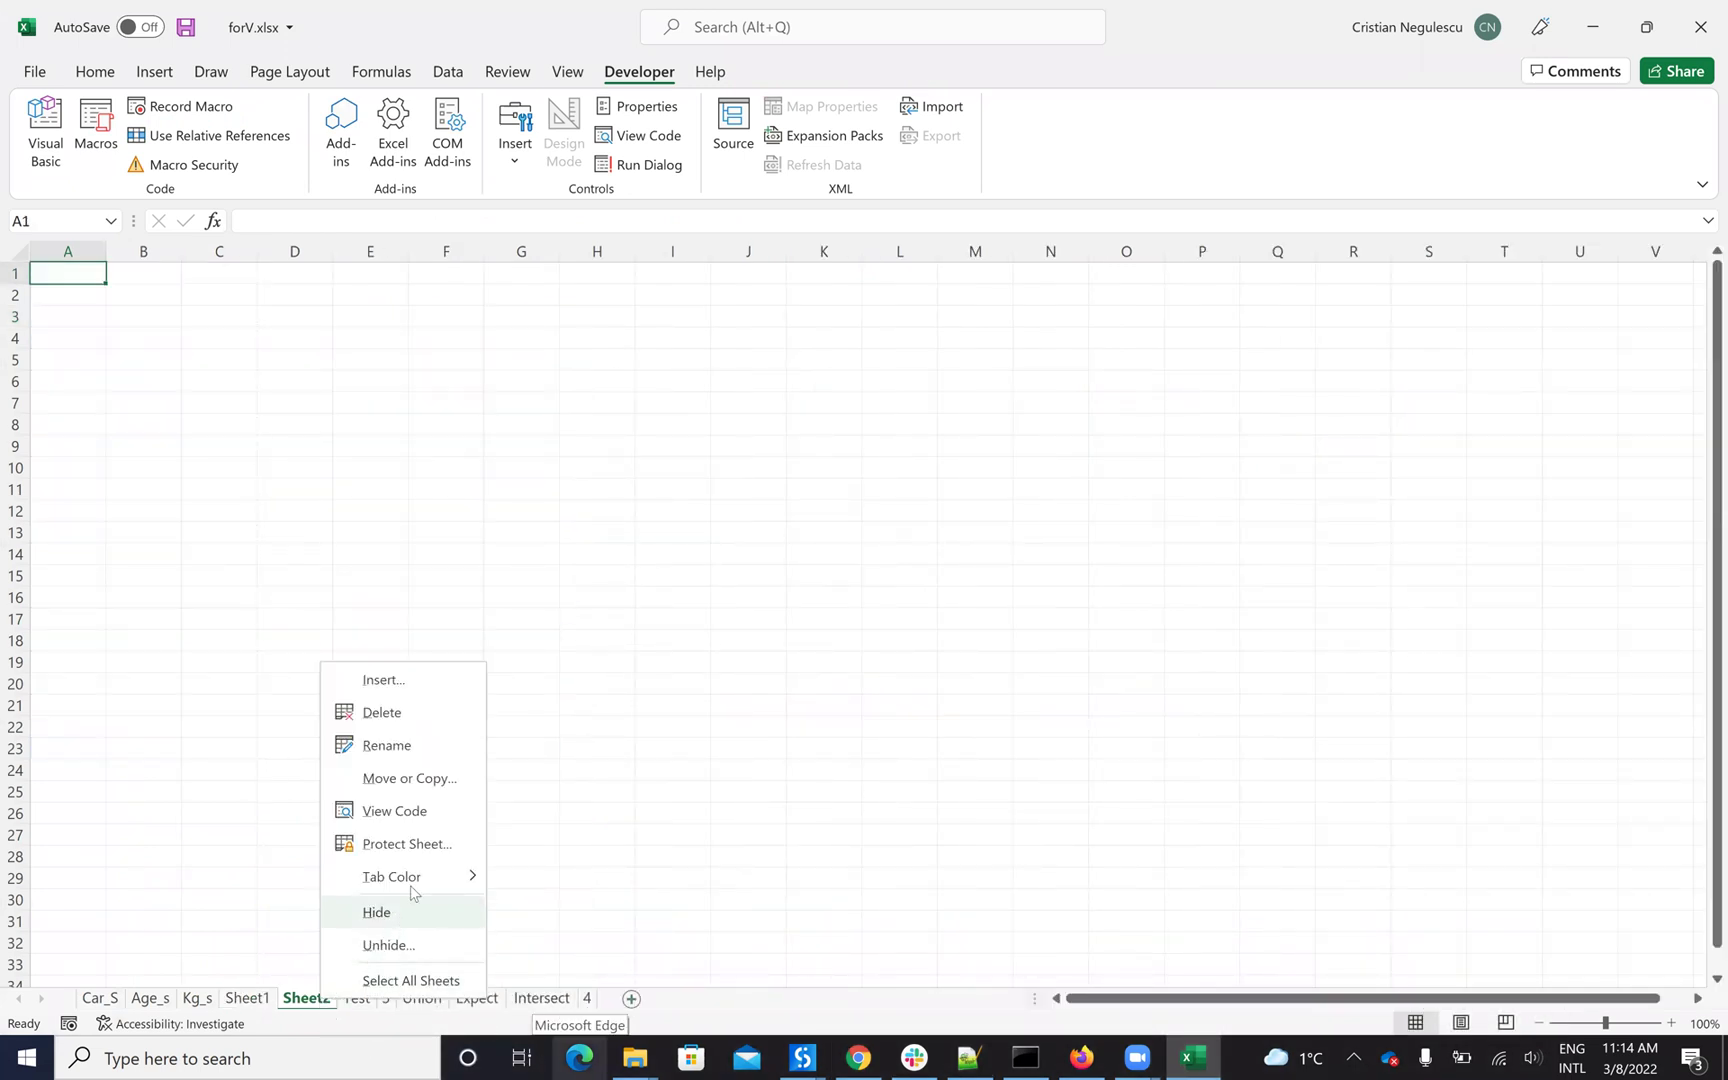
left_click(397, 745)
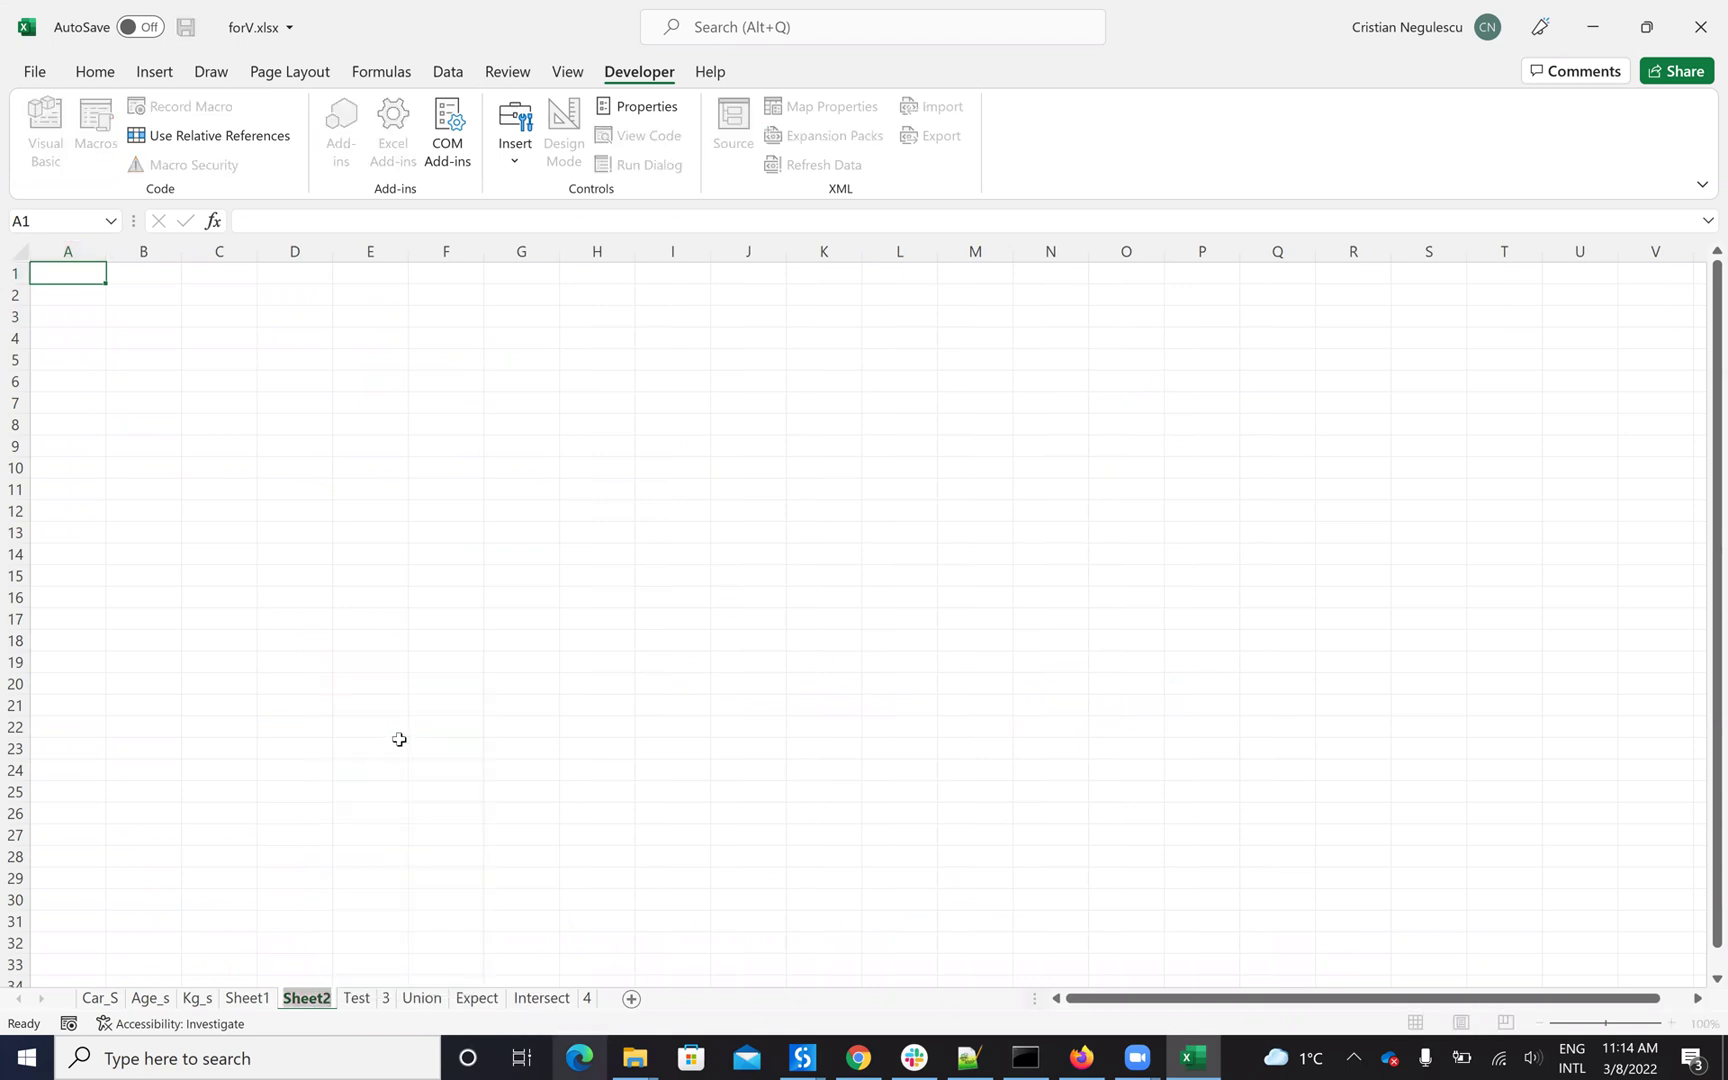
type("Rez2")
key("Return")
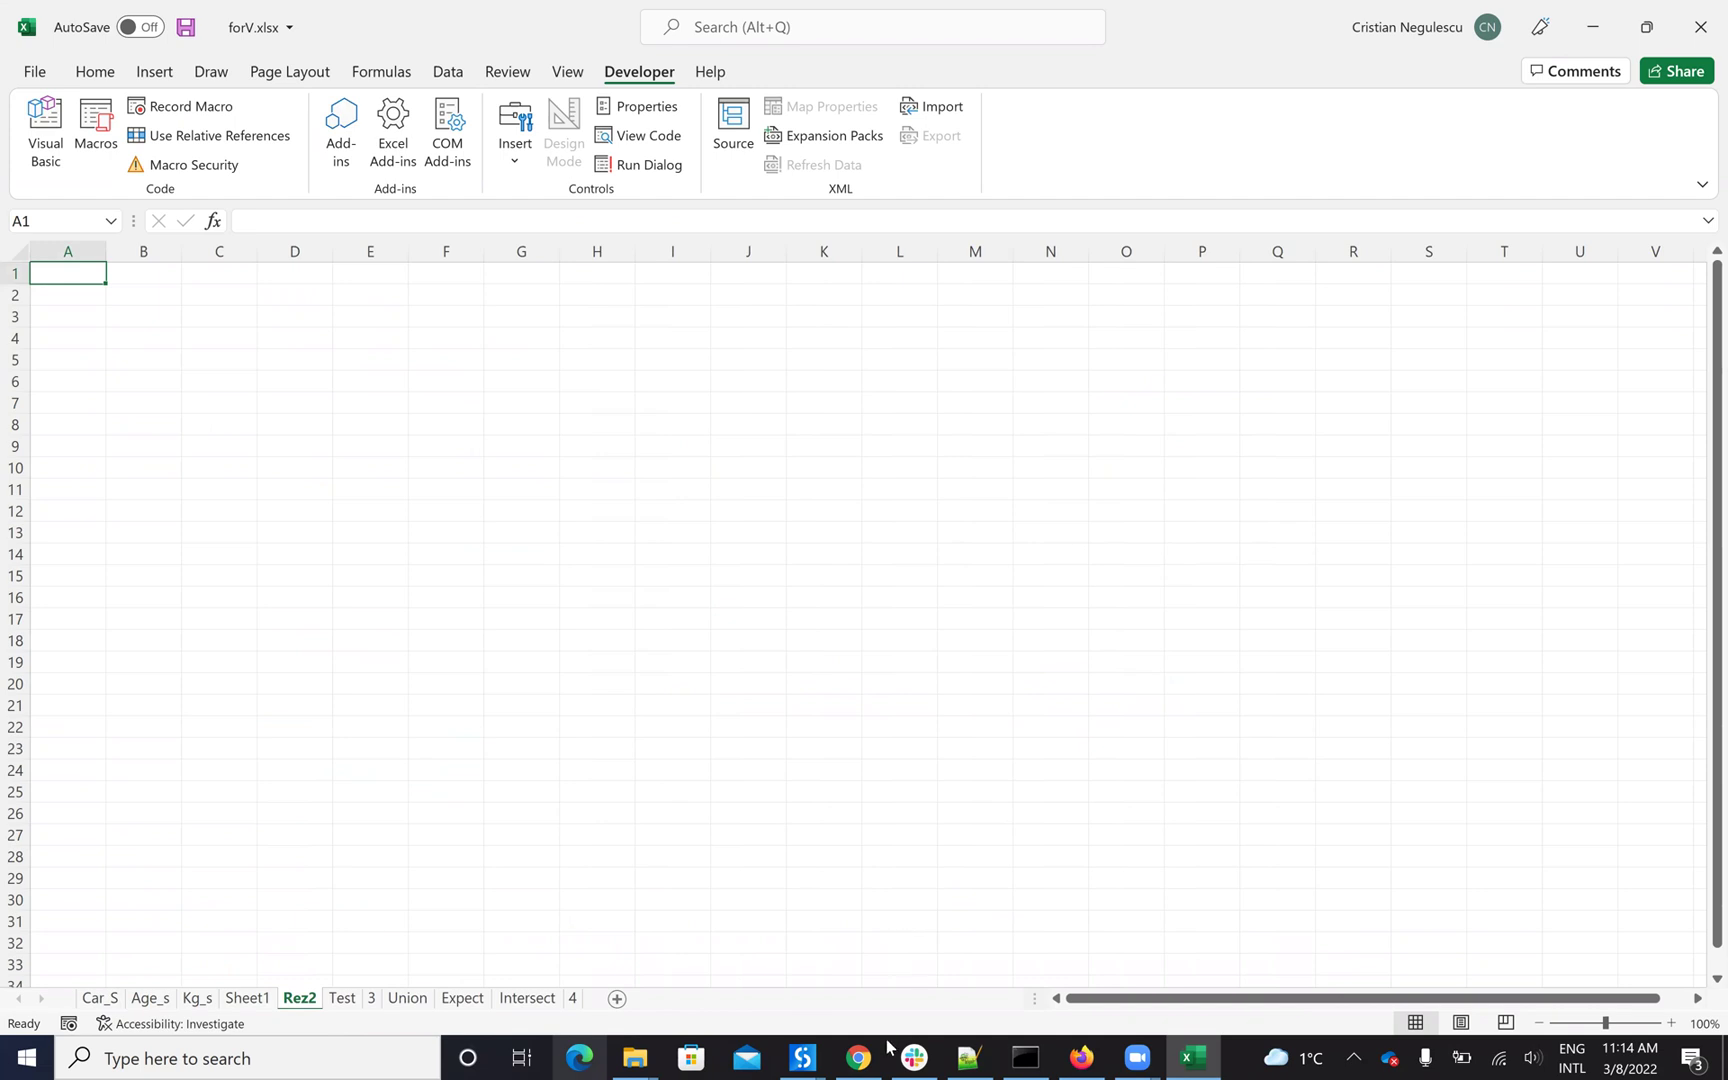
left_click(805, 1058)
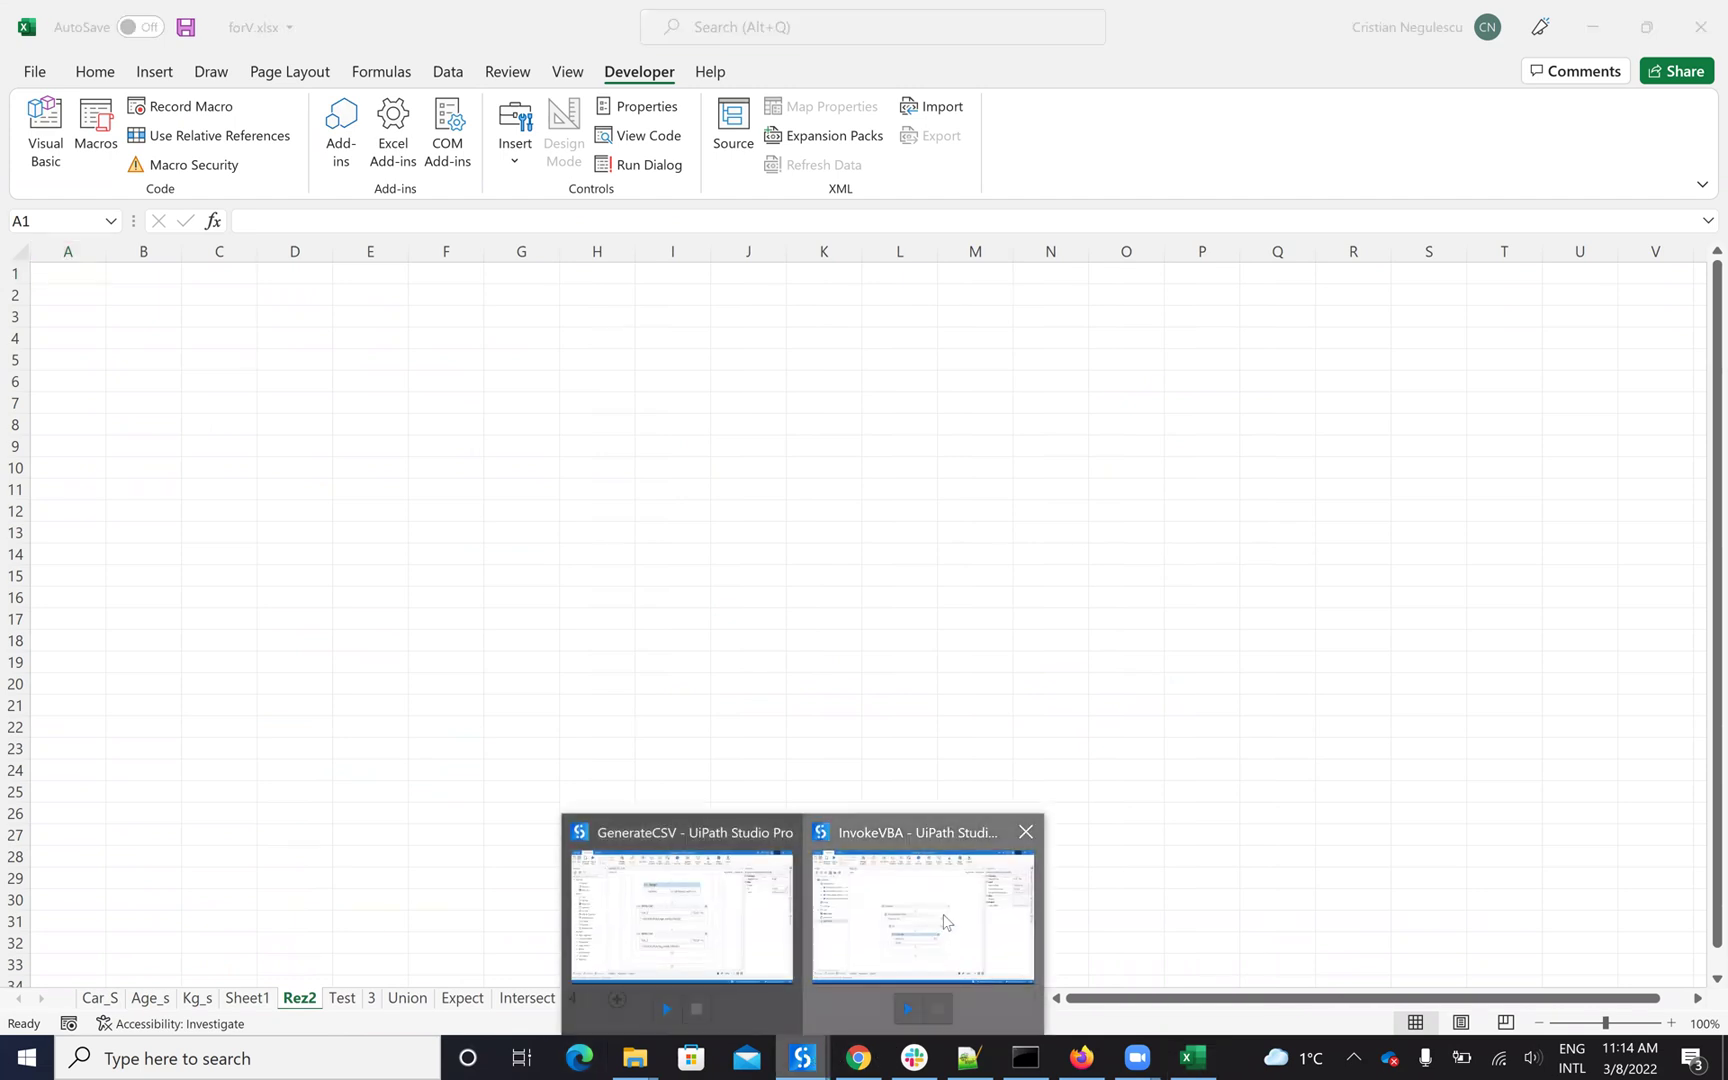
left_click(945, 922)
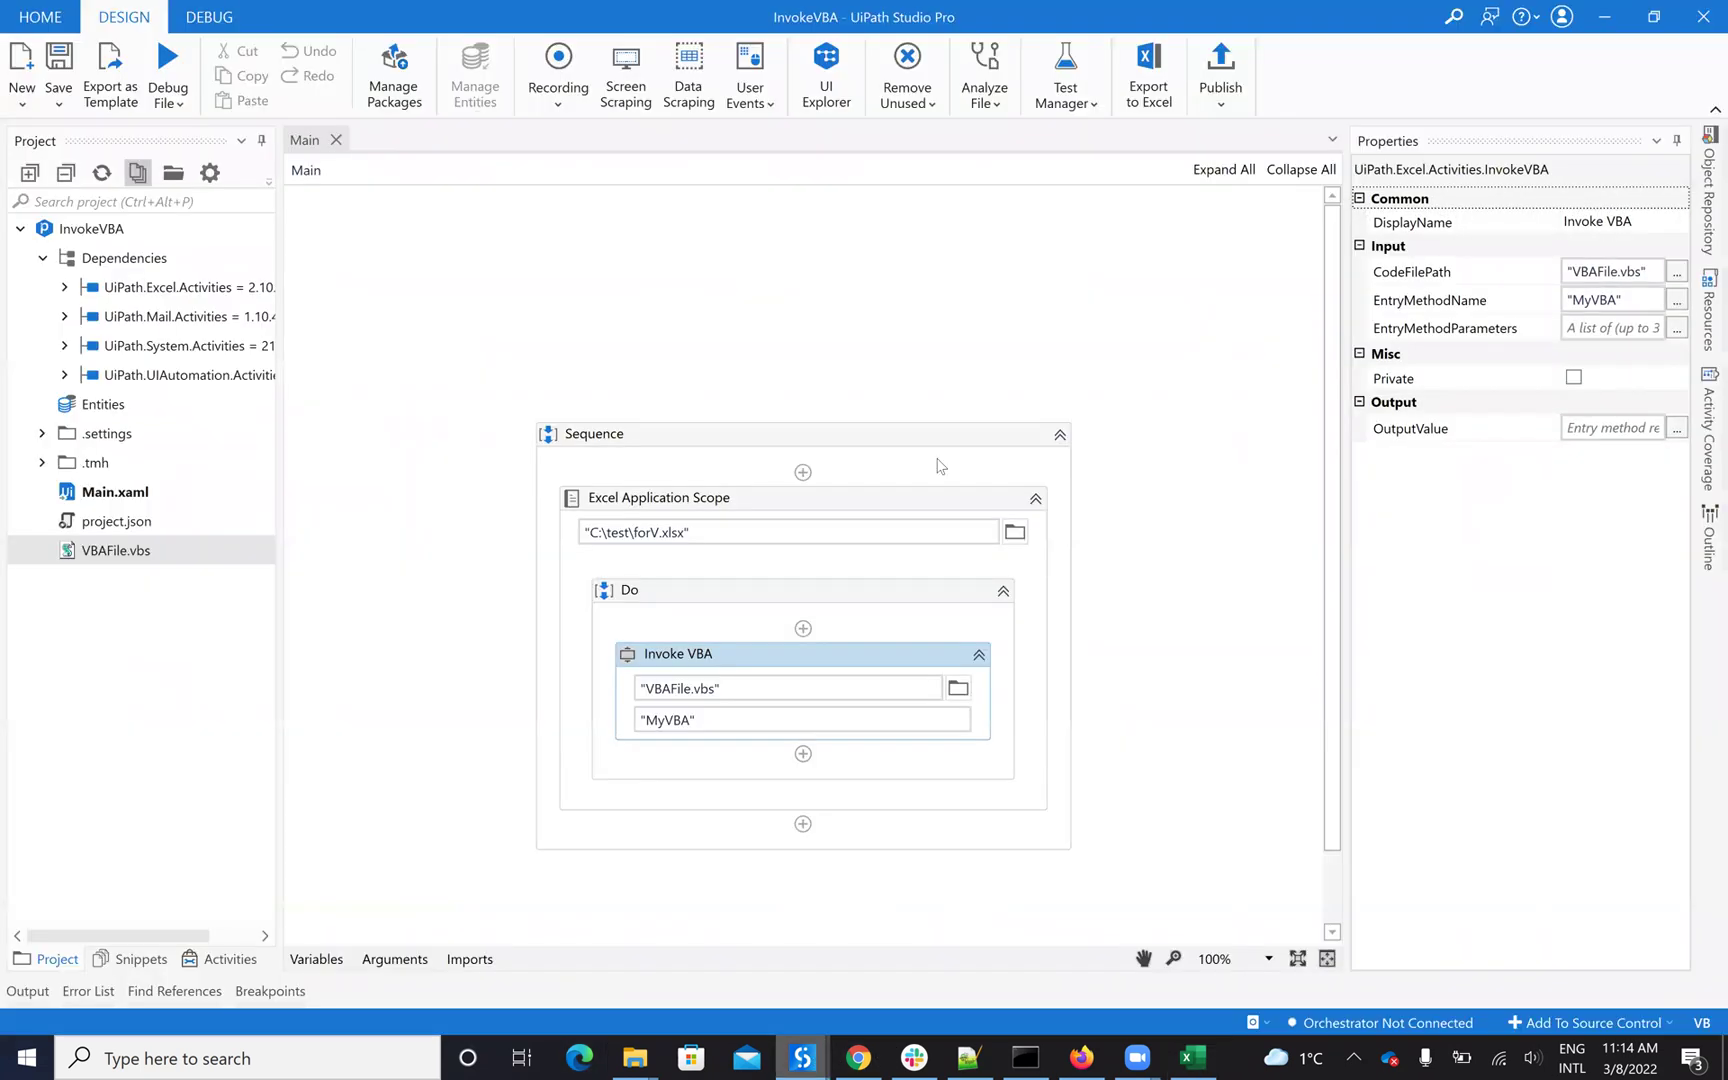
Run the InvokeVBA file via Debug File > Run File, then minimize Studio to view Rez2
left_click(176, 102)
left_click(150, 136)
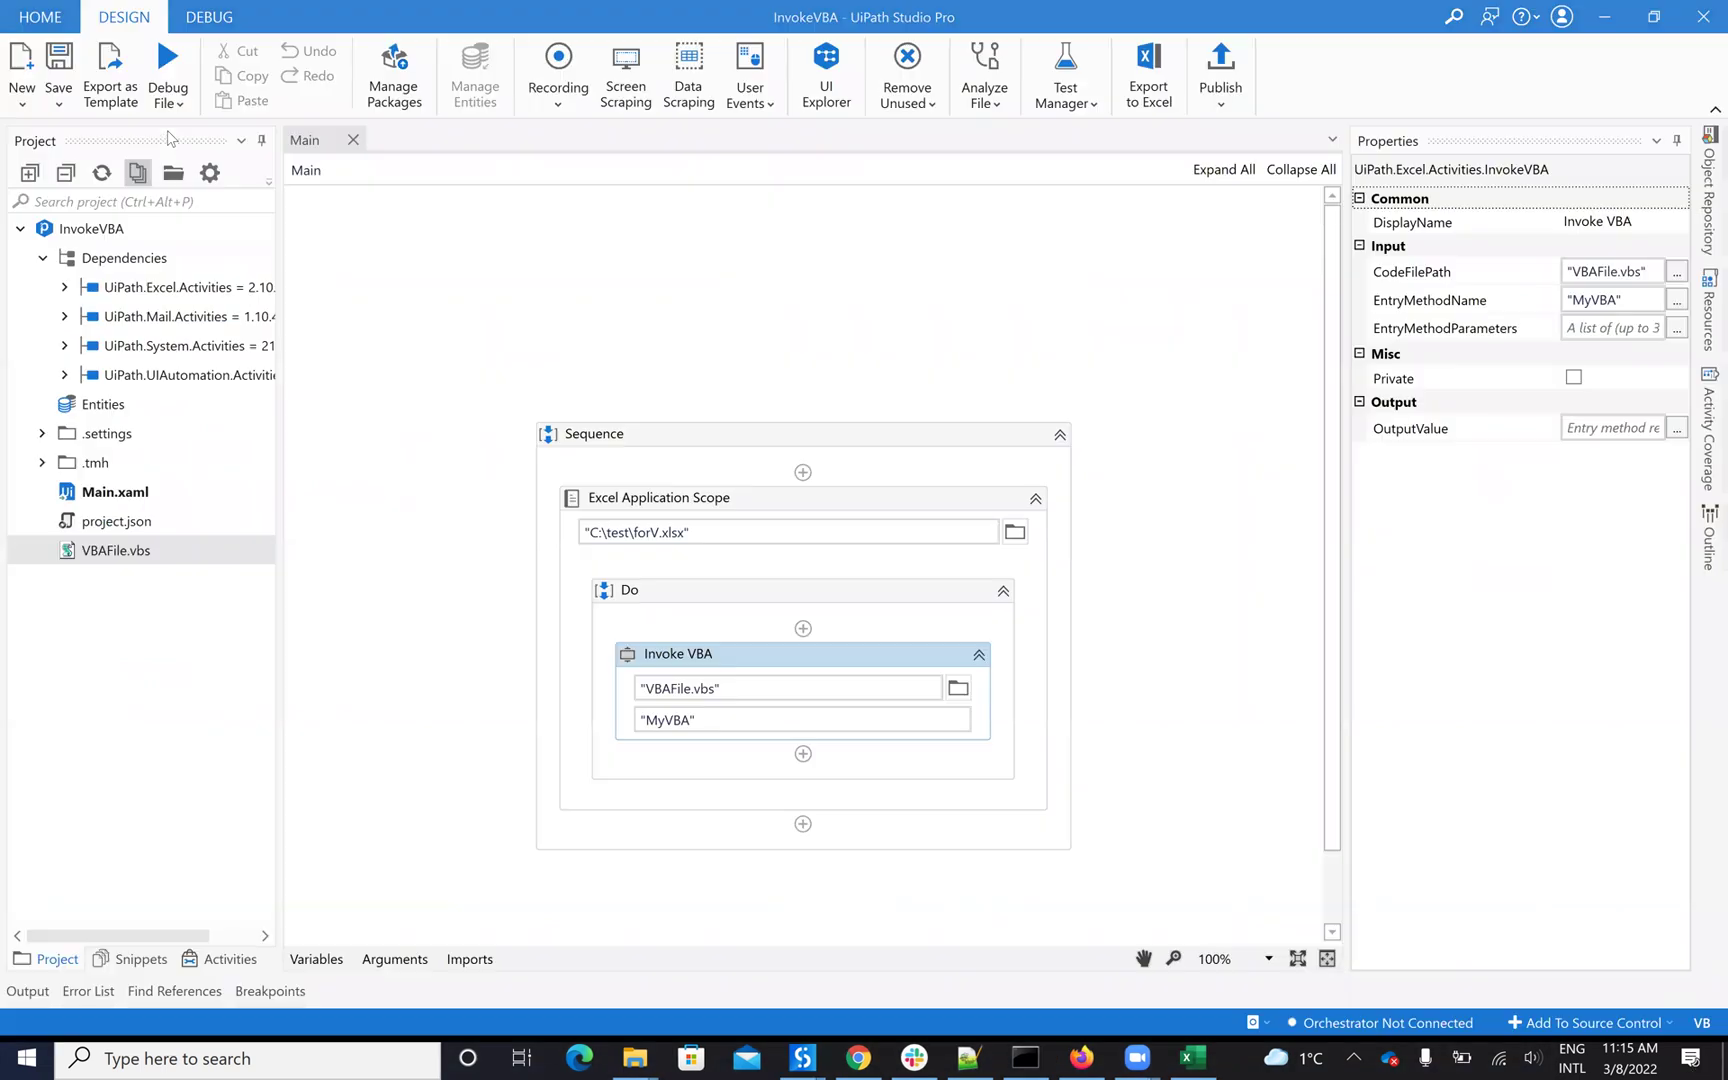
left_click(1624, 12)
left_click(1624, 12)
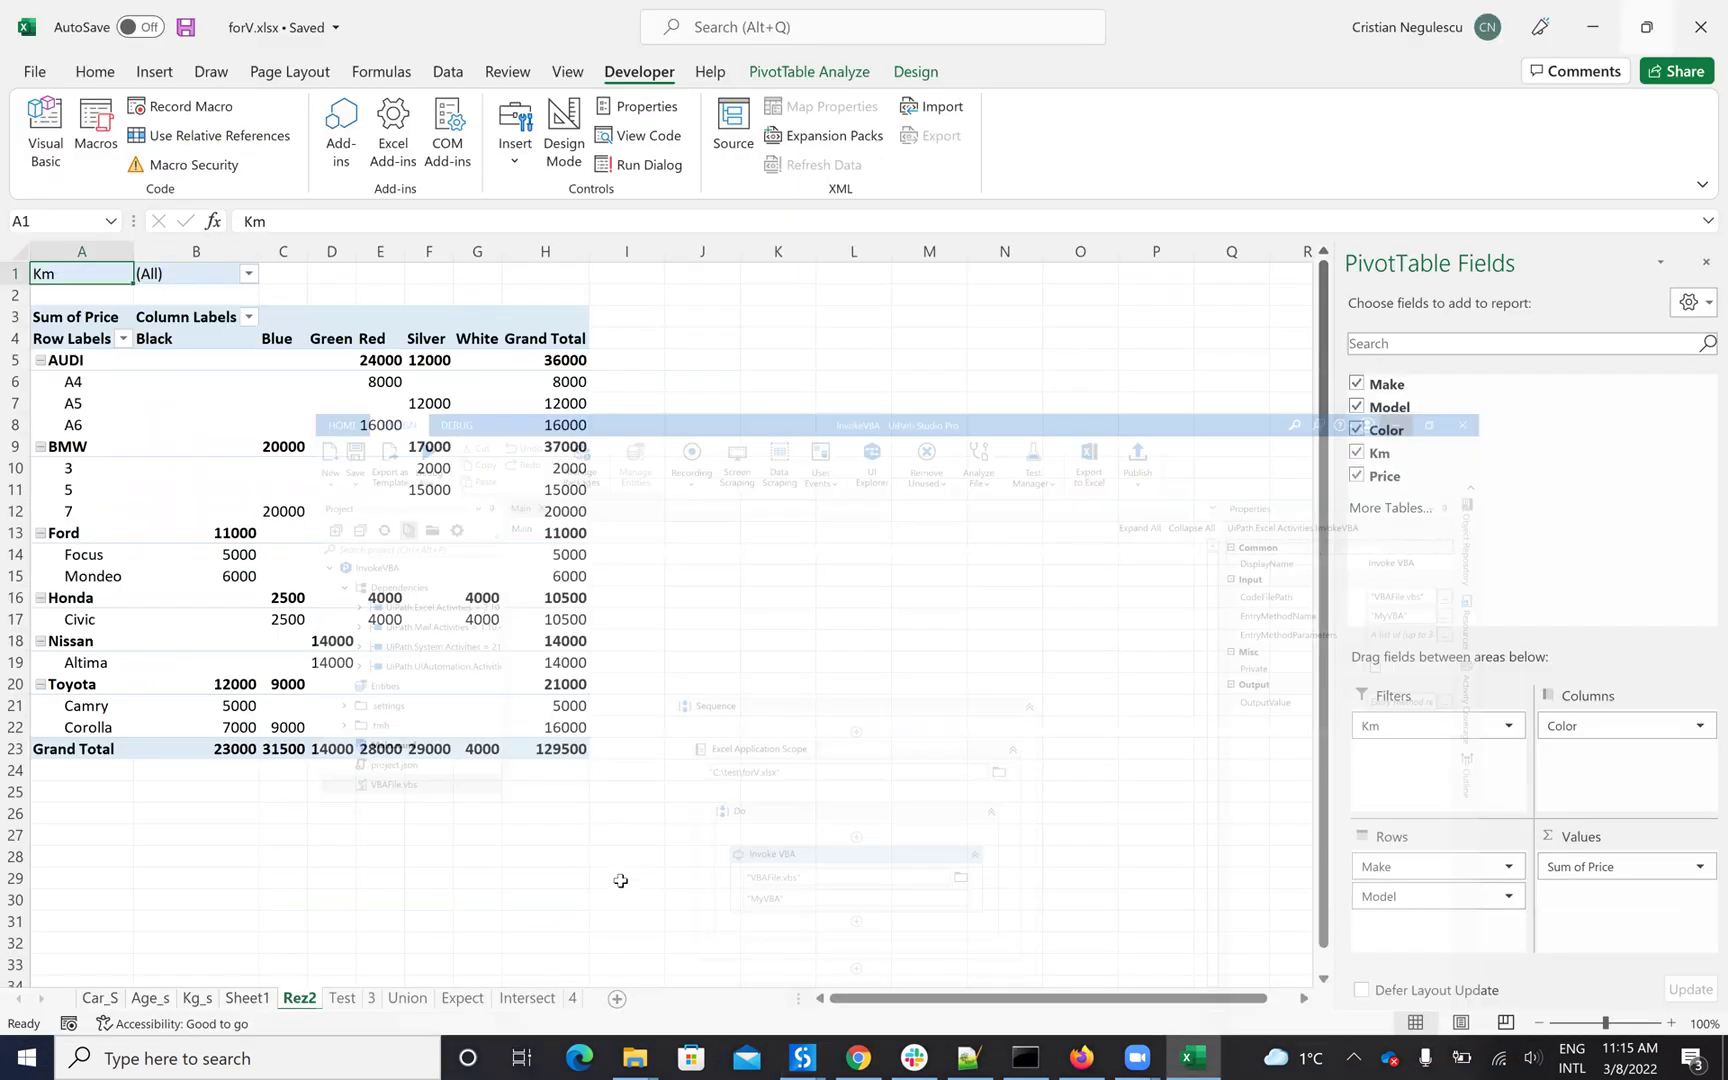
Zoom in and out on the Rez2 pivot, then switch to Sheet1 to compare both pivots
scroll(620, 880, "up", 6)
scroll(620, 888, "down", 2)
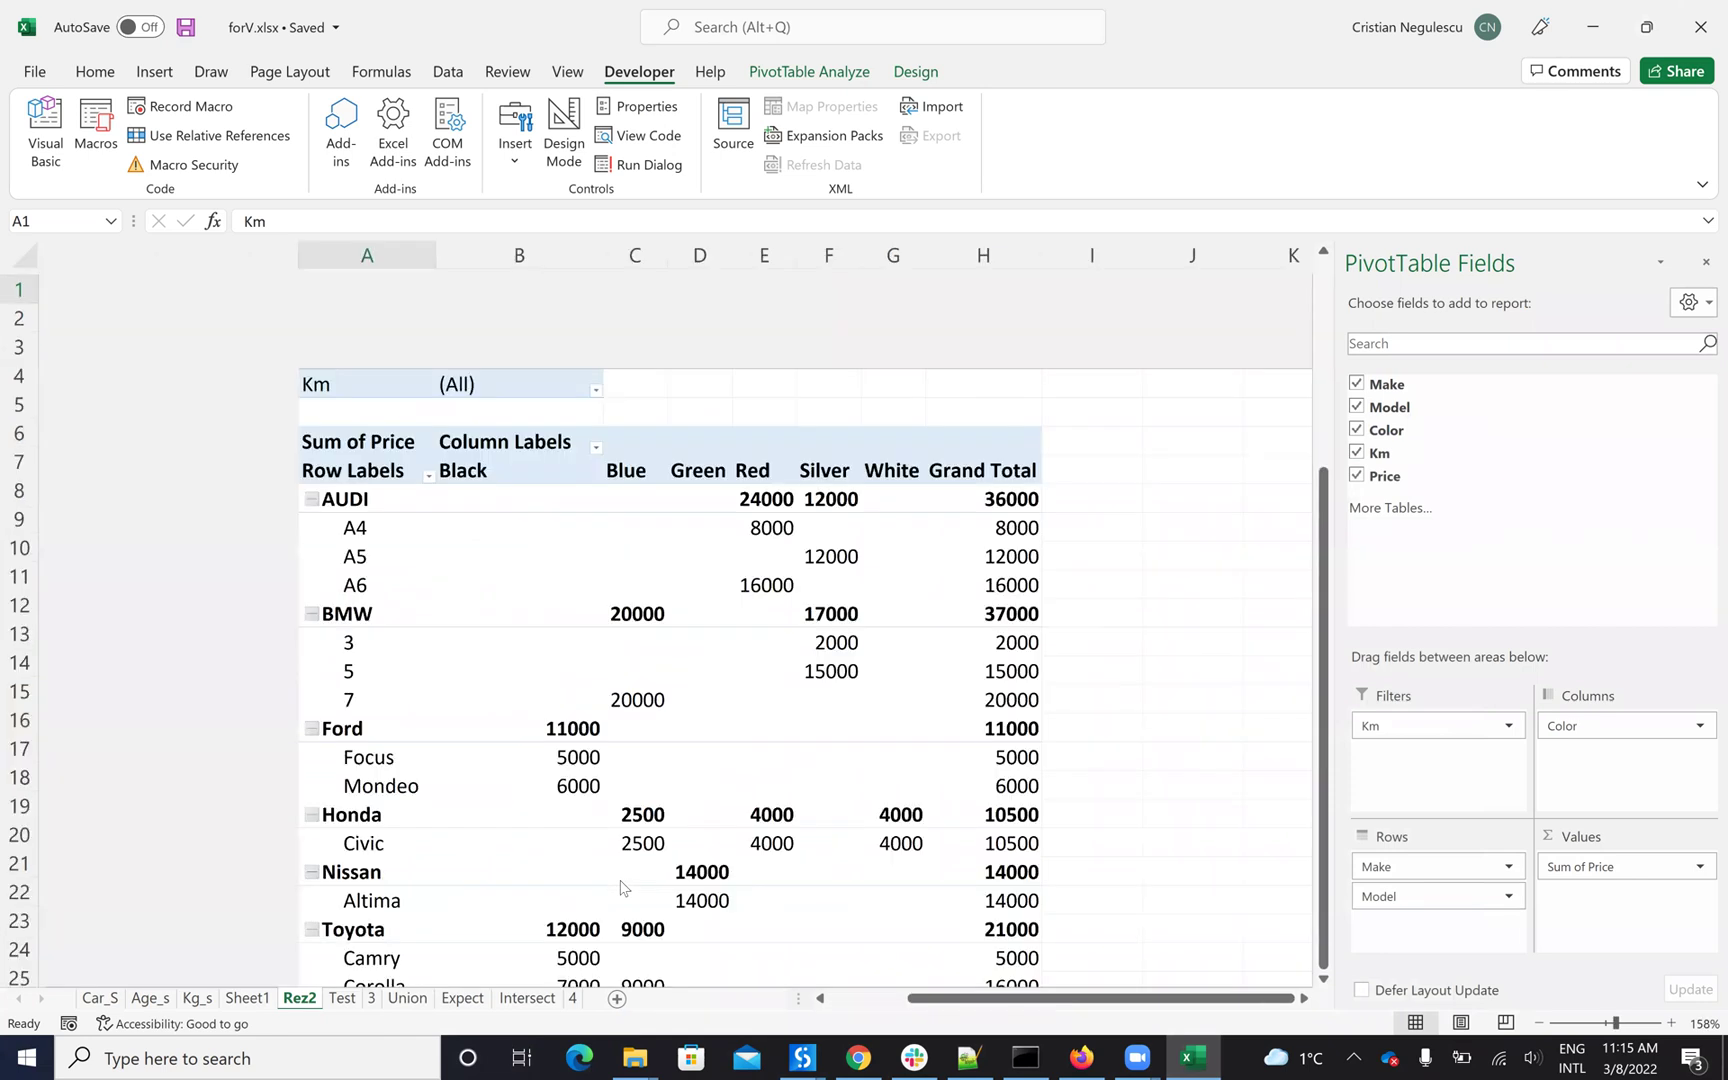
scroll(790, 815, "down", 4)
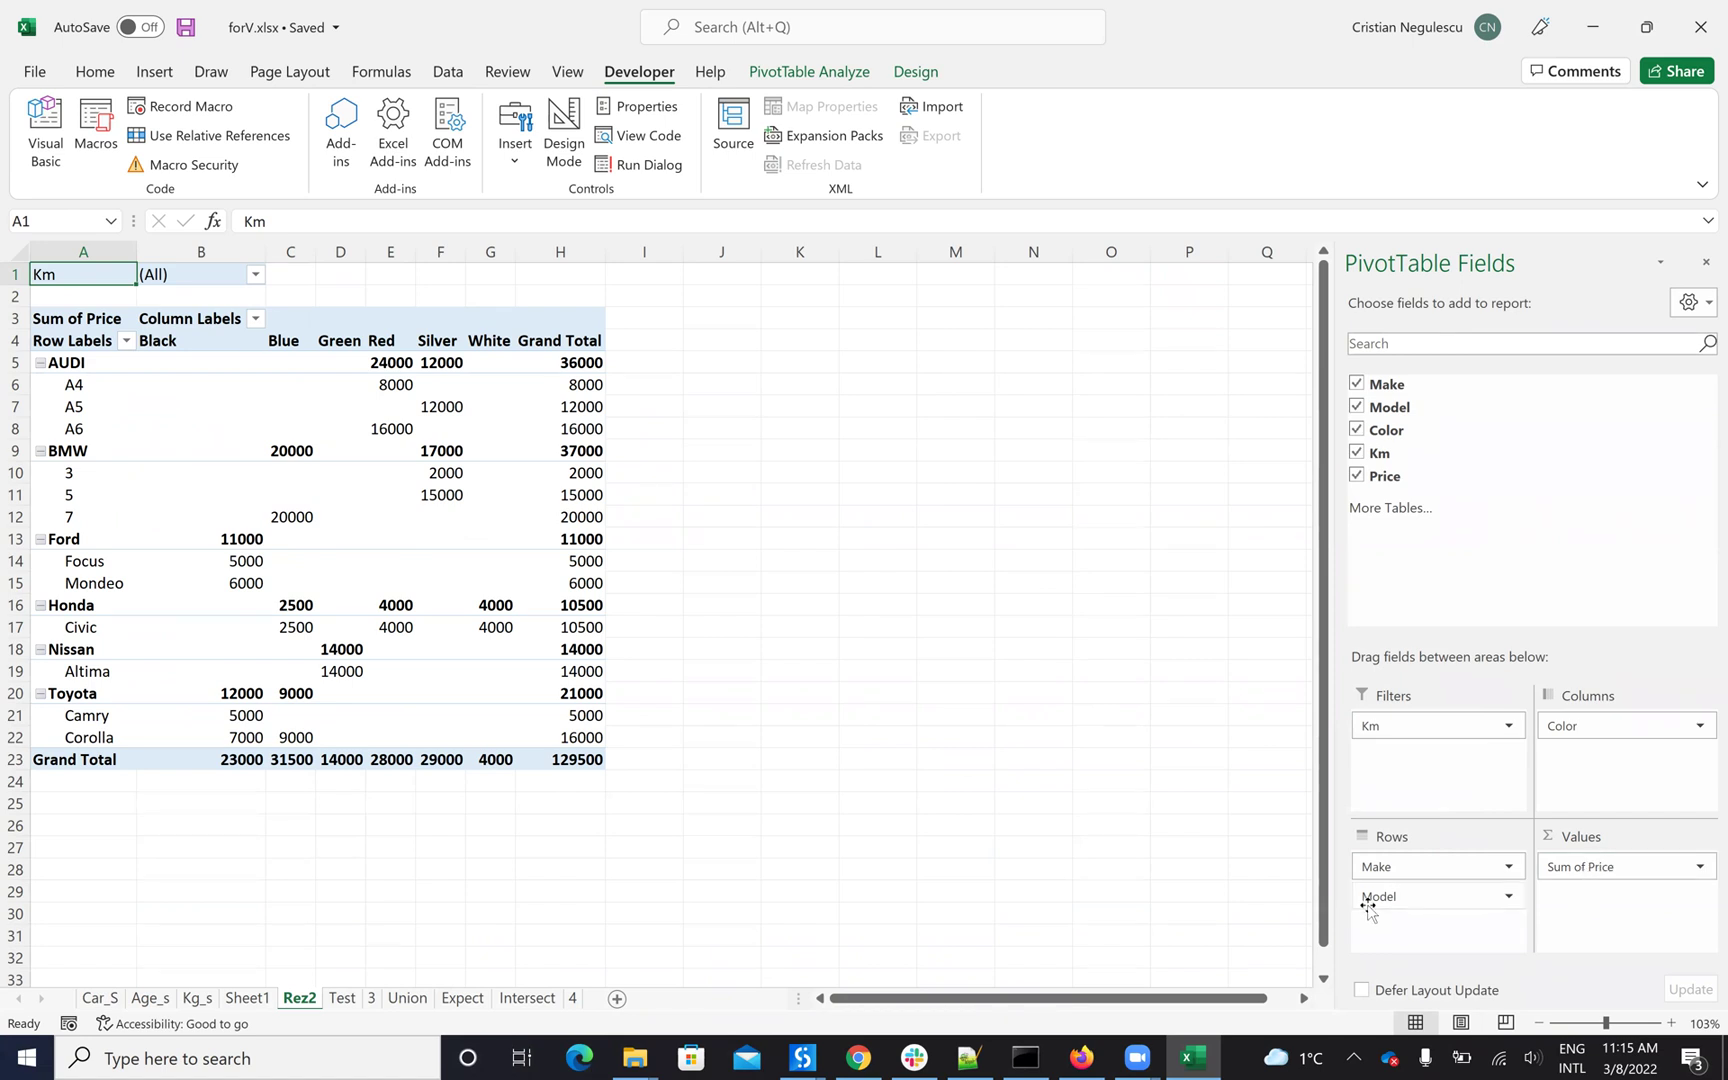
left_click(245, 999)
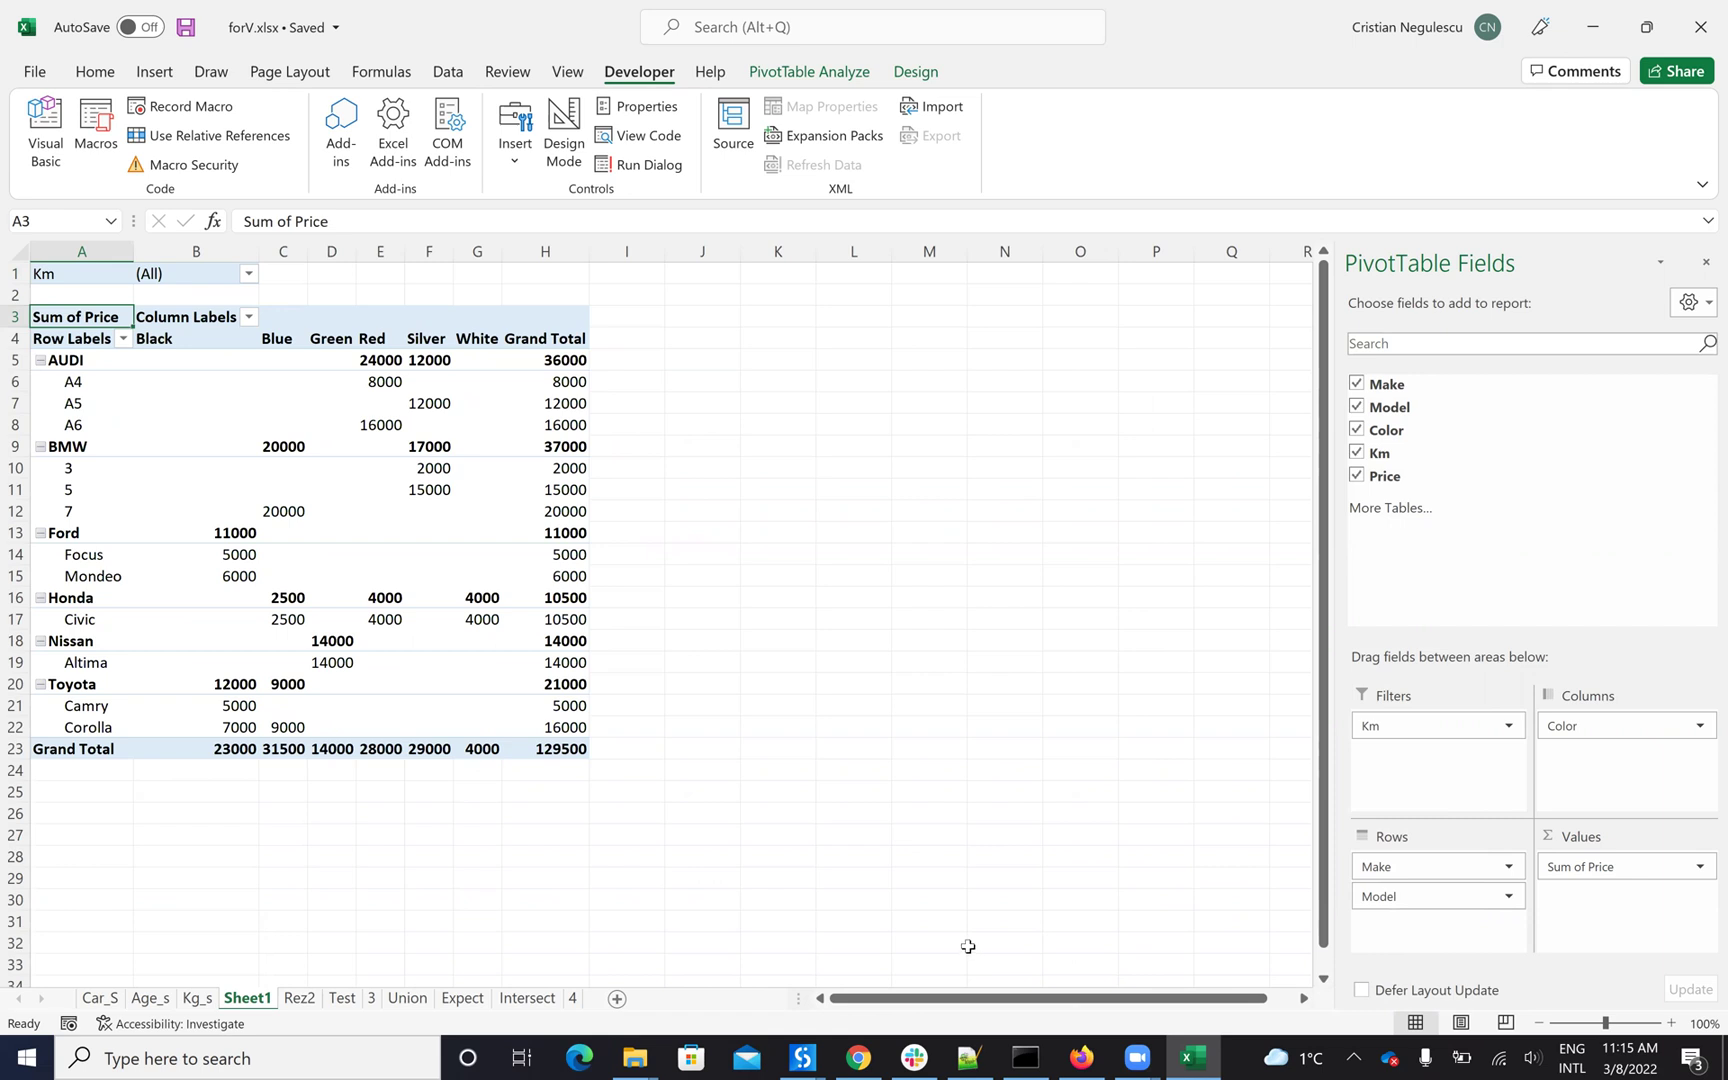
Switch to Chrome to show the UiPath tutorials channel's Videos page
mouse_move(970, 1058)
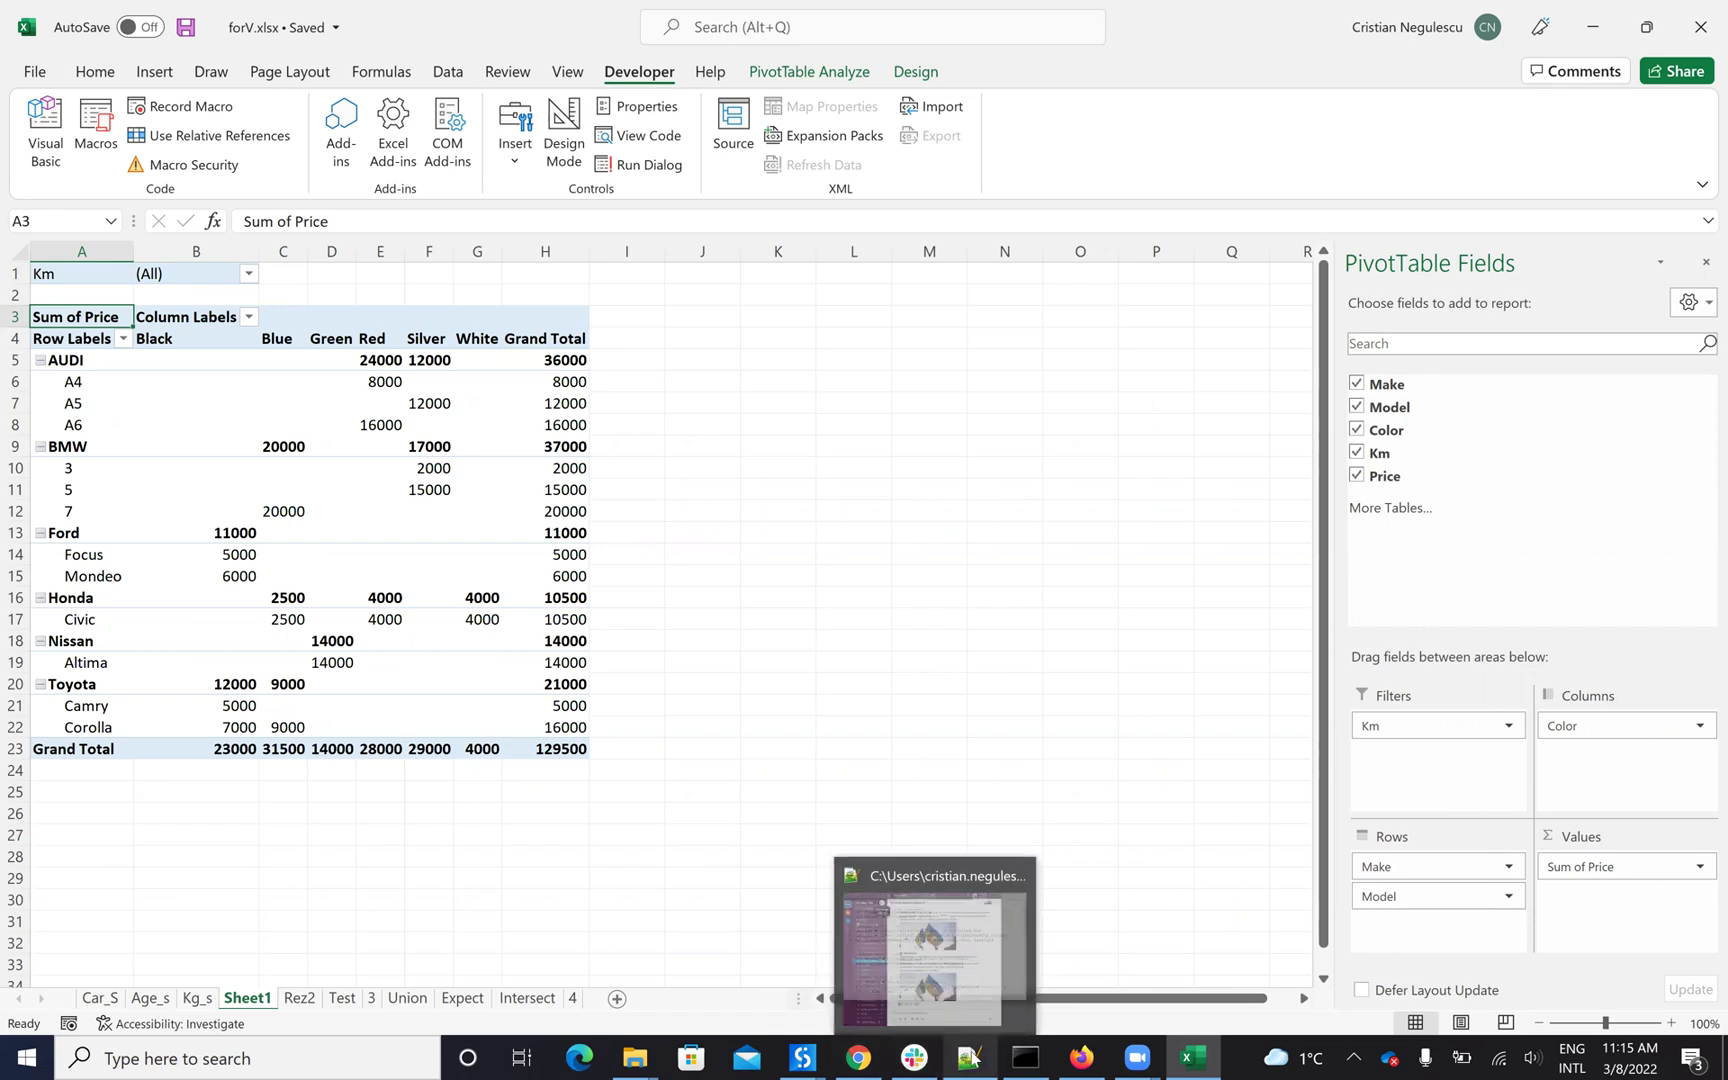
left_click(858, 1058)
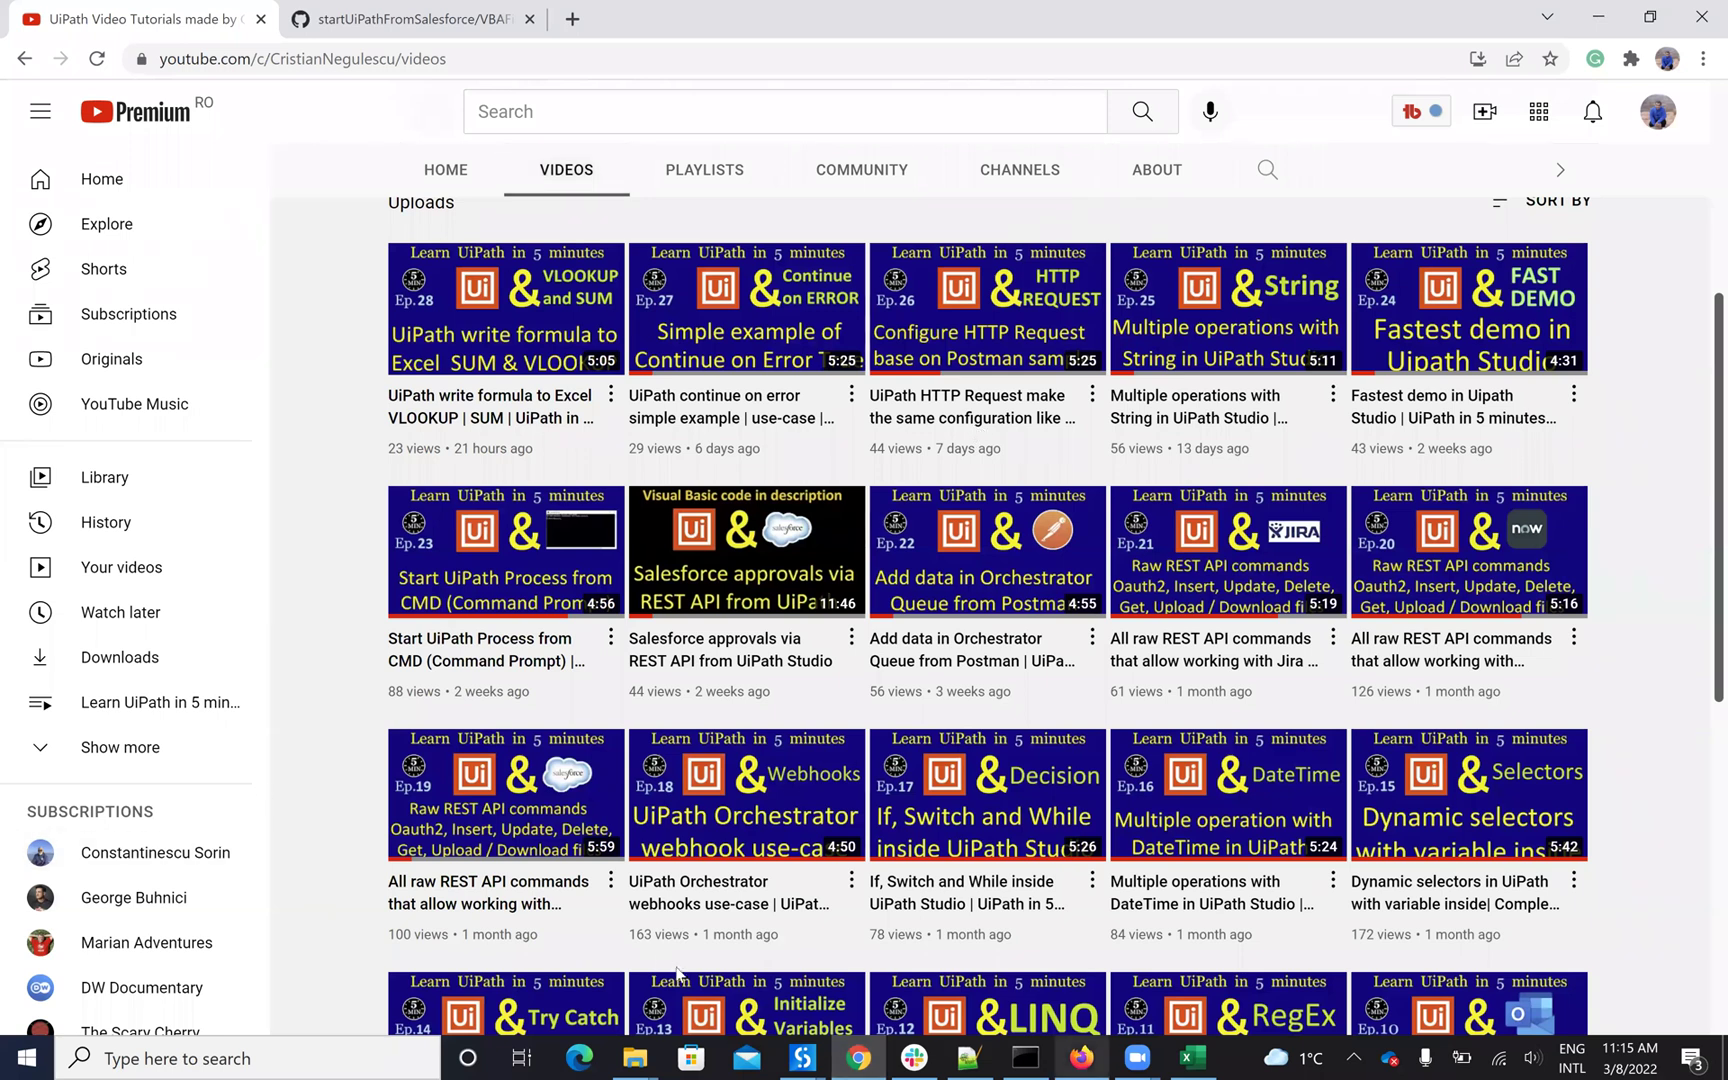
Search UiPath Studio's activities for 'pivo' to find Create/Refresh Pivot Table, then return to Excel
left_click(802, 1058)
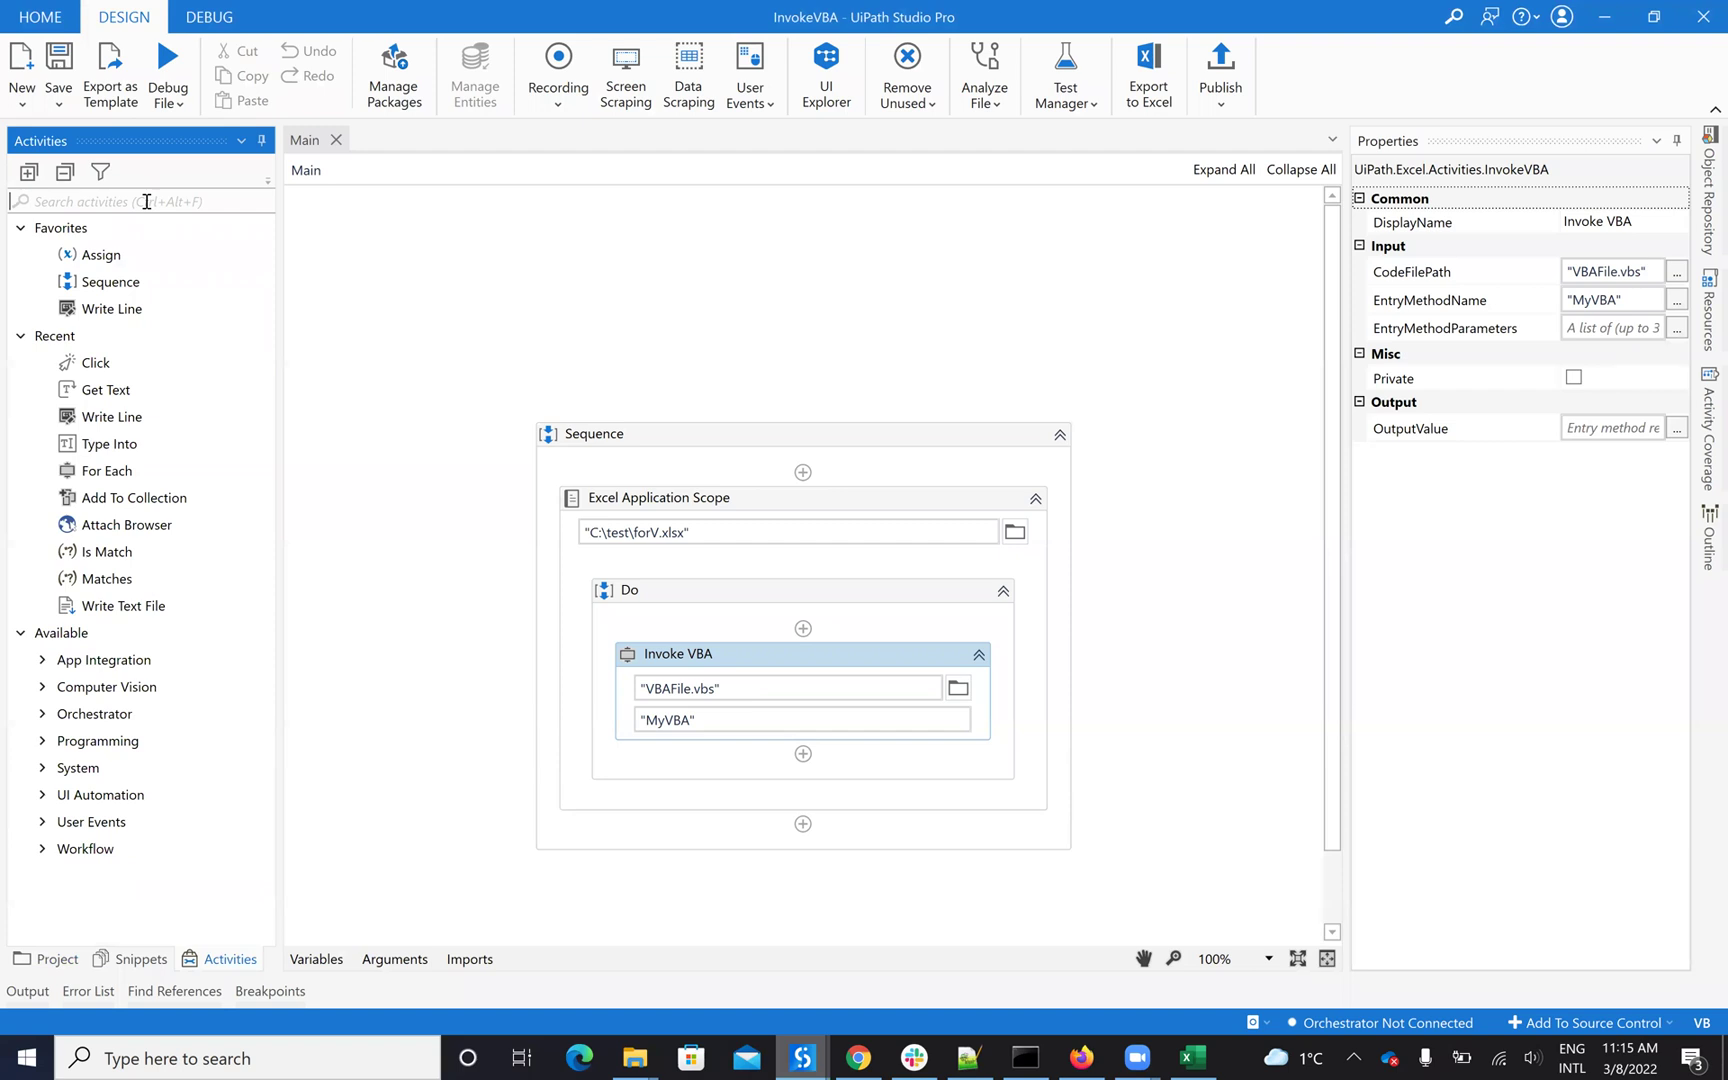
left_click(146, 201)
type("pivot")
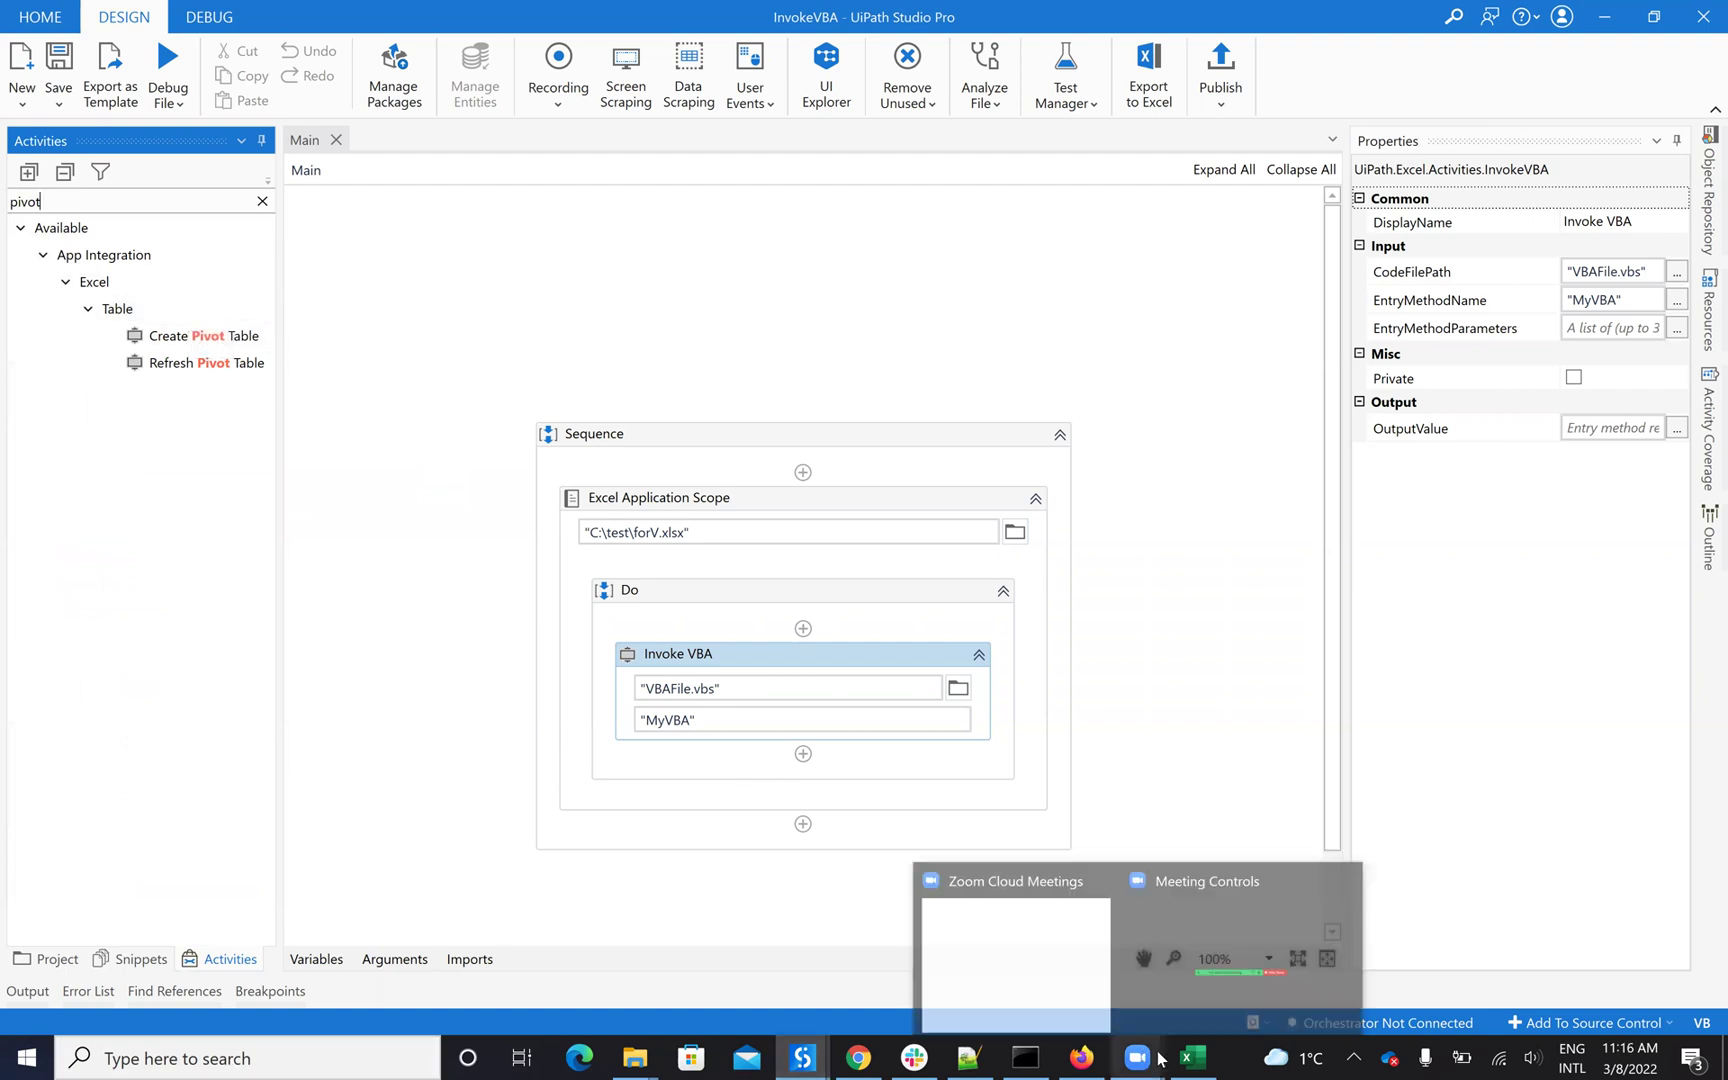
left_click(1193, 1058)
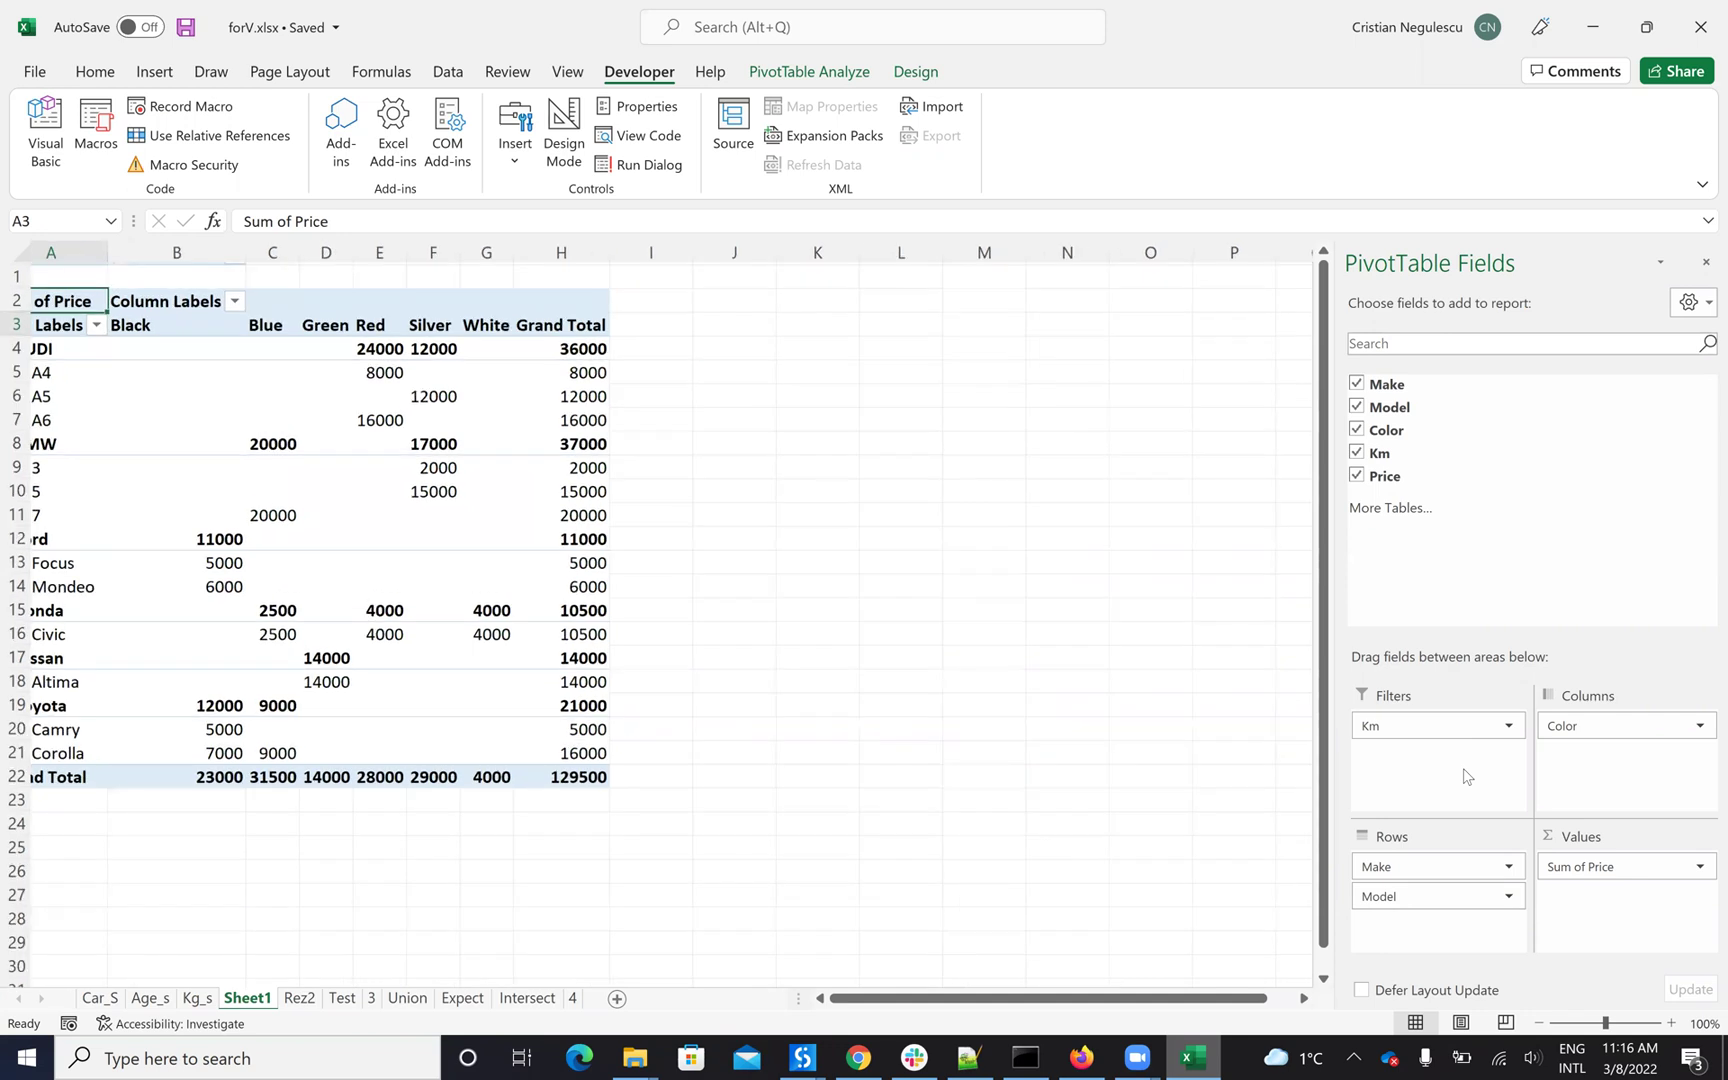
Zoom the Sheet1 pivot table to 129%, then bring the YouTube channel's videos page back in Chrome
scroll(1466, 776, "up", 3)
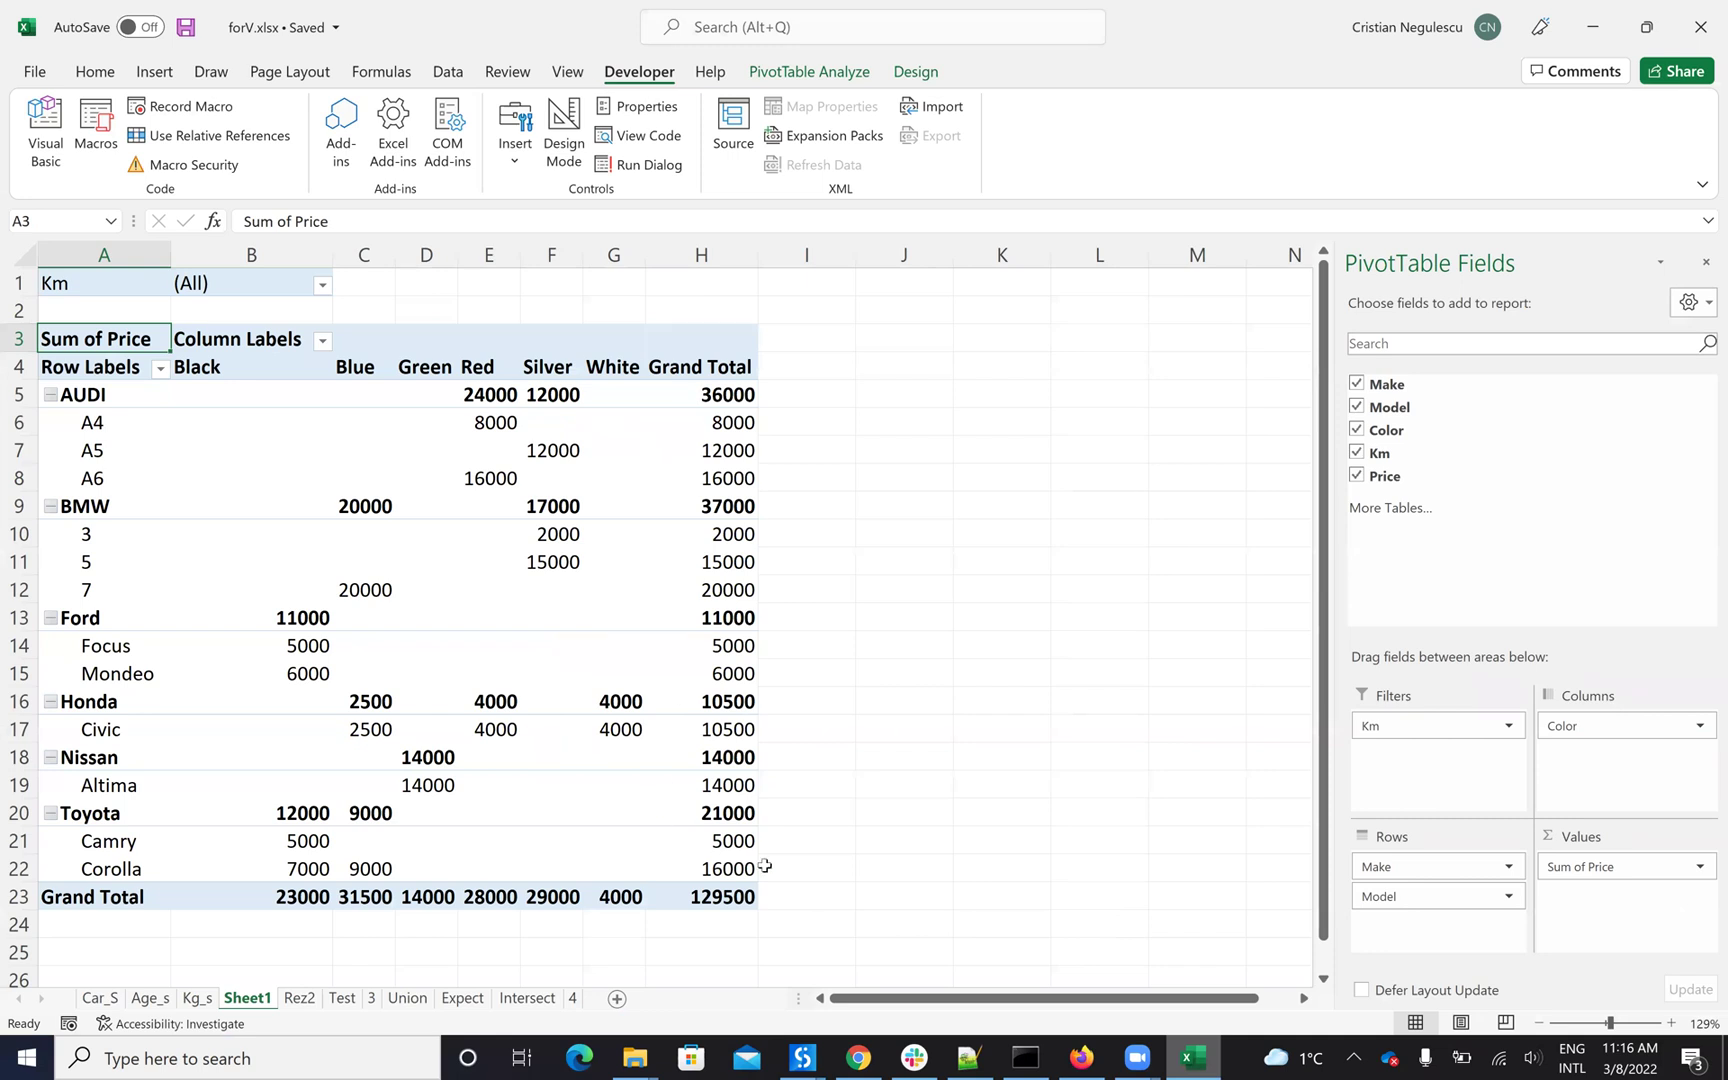
left_click(858, 1058)
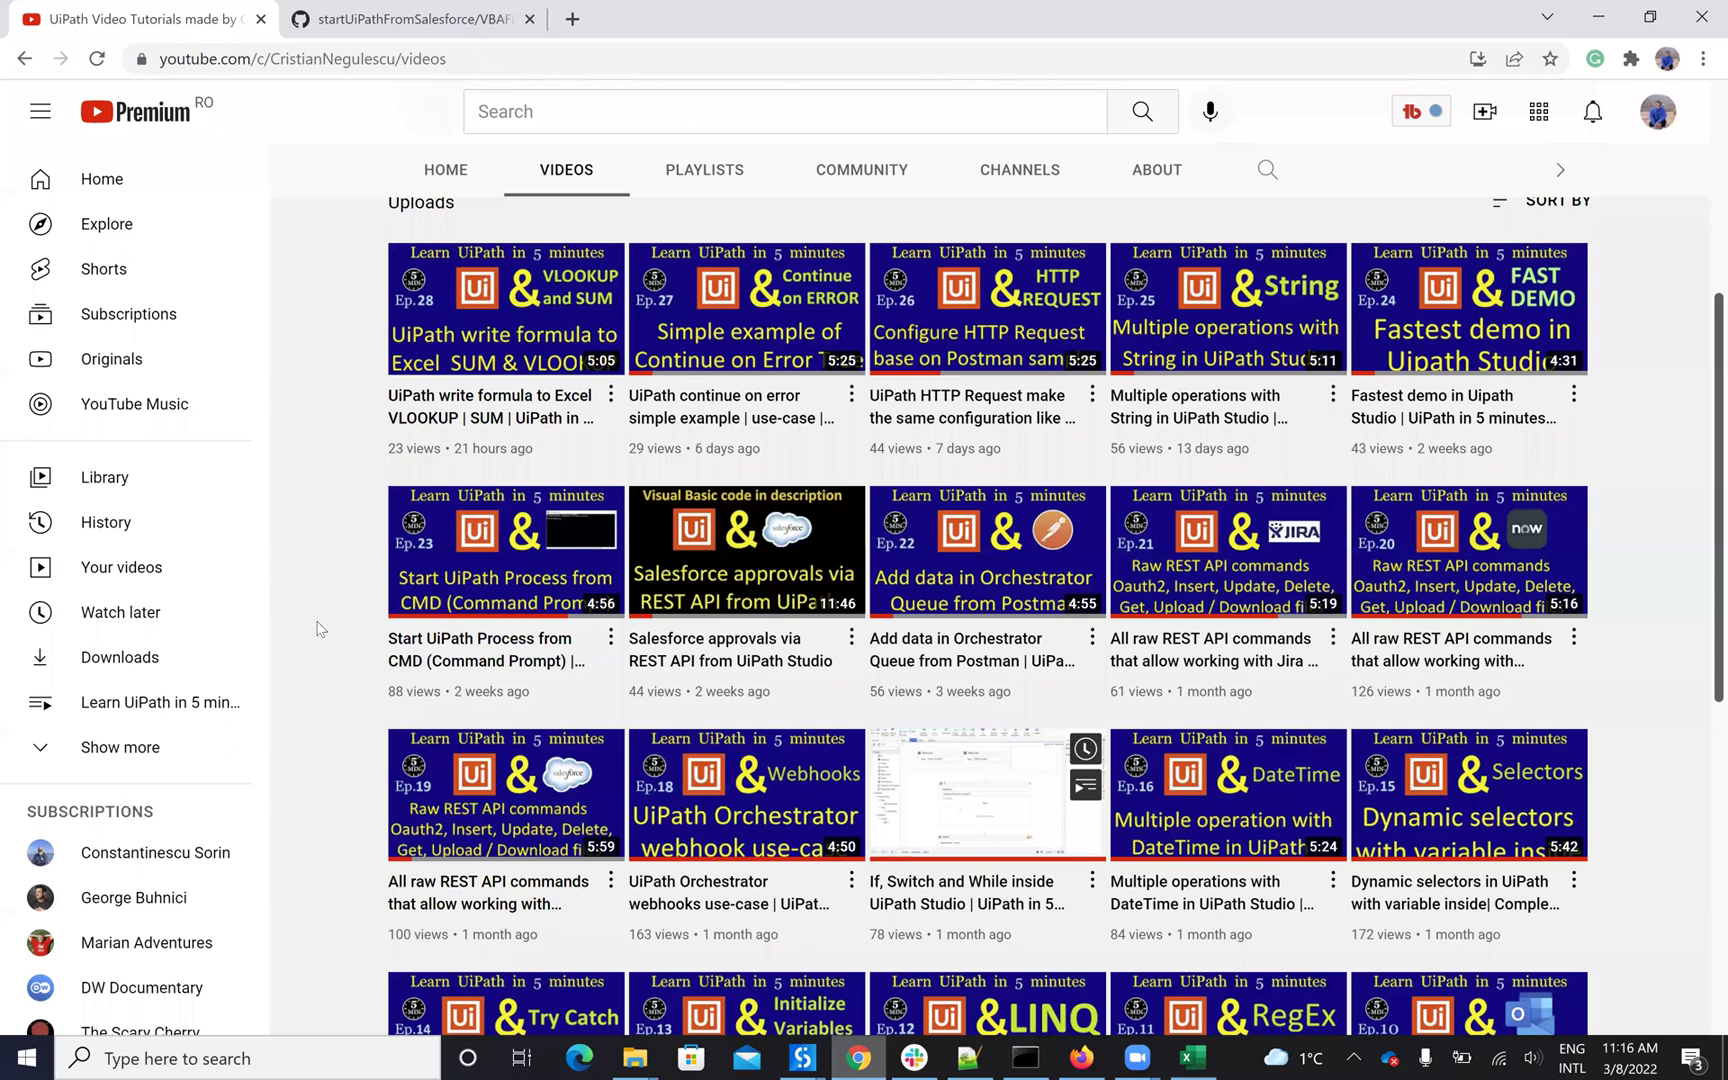
Show the top of the VBAFile.vbs MyVBA macro code on GitHub, glancing at UiPath Studio in between
key("ctrl+Tab")
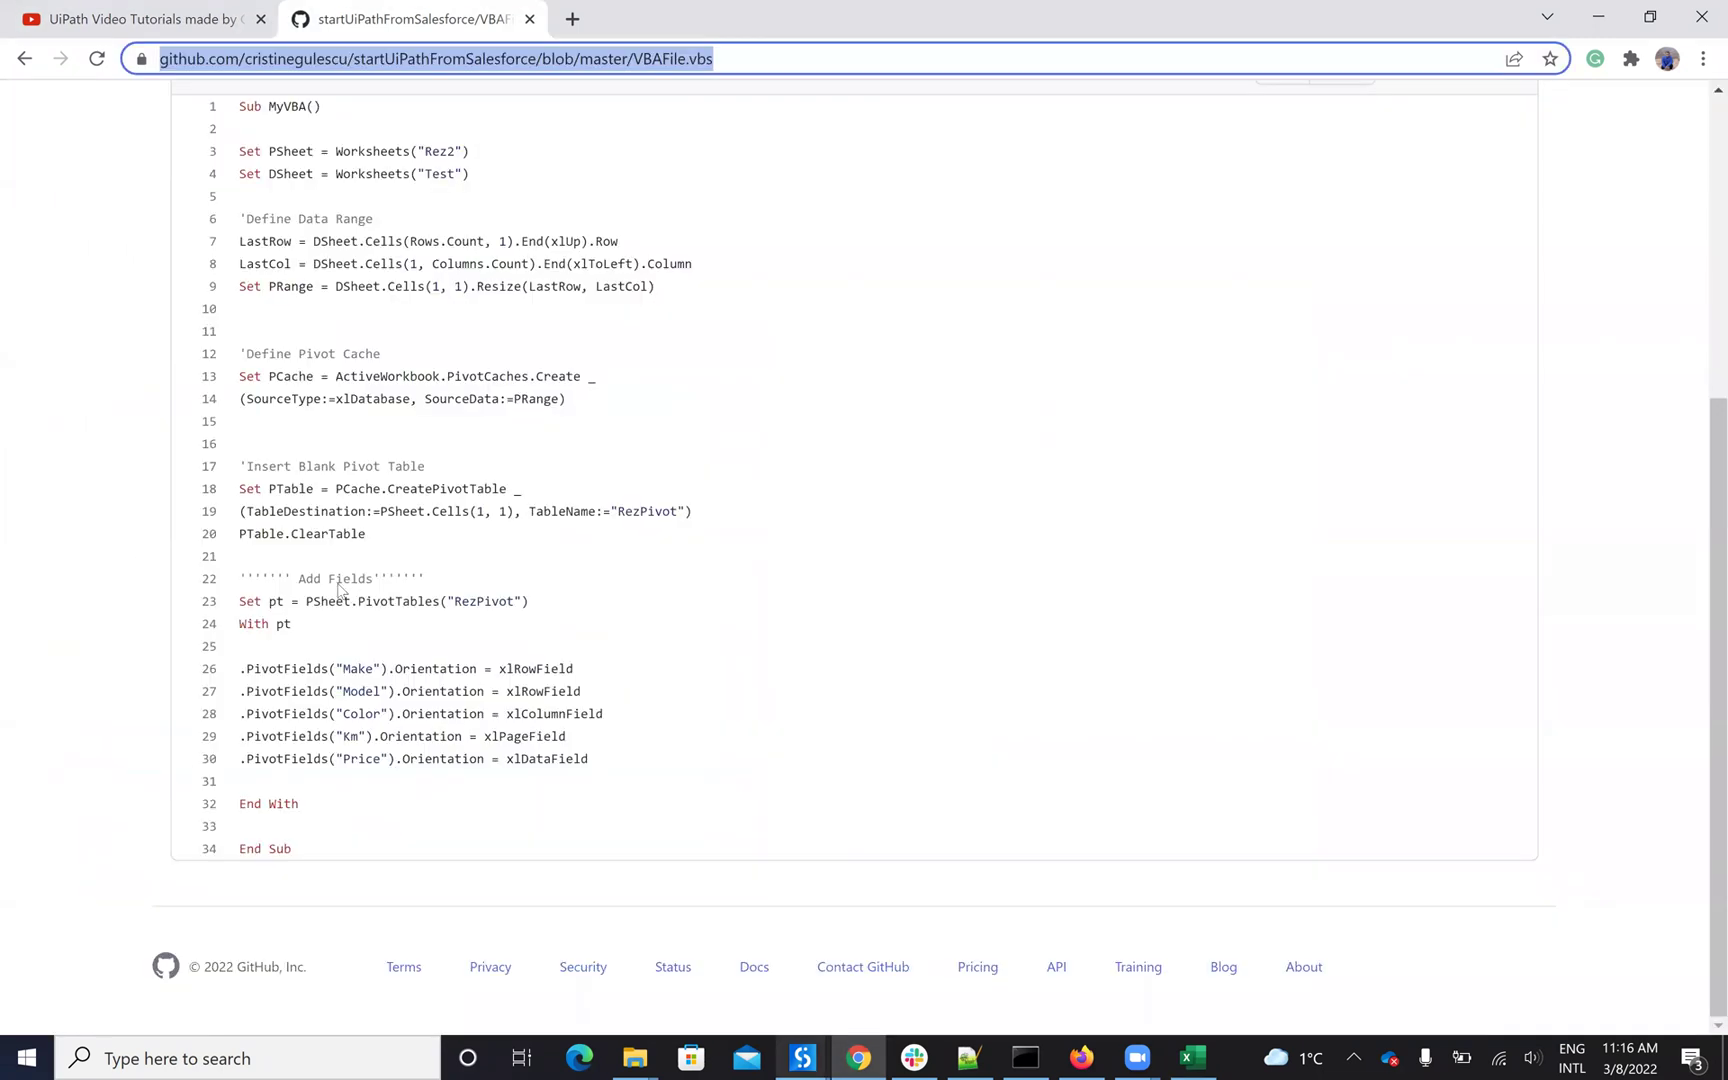
scroll(341, 591, "up", 5)
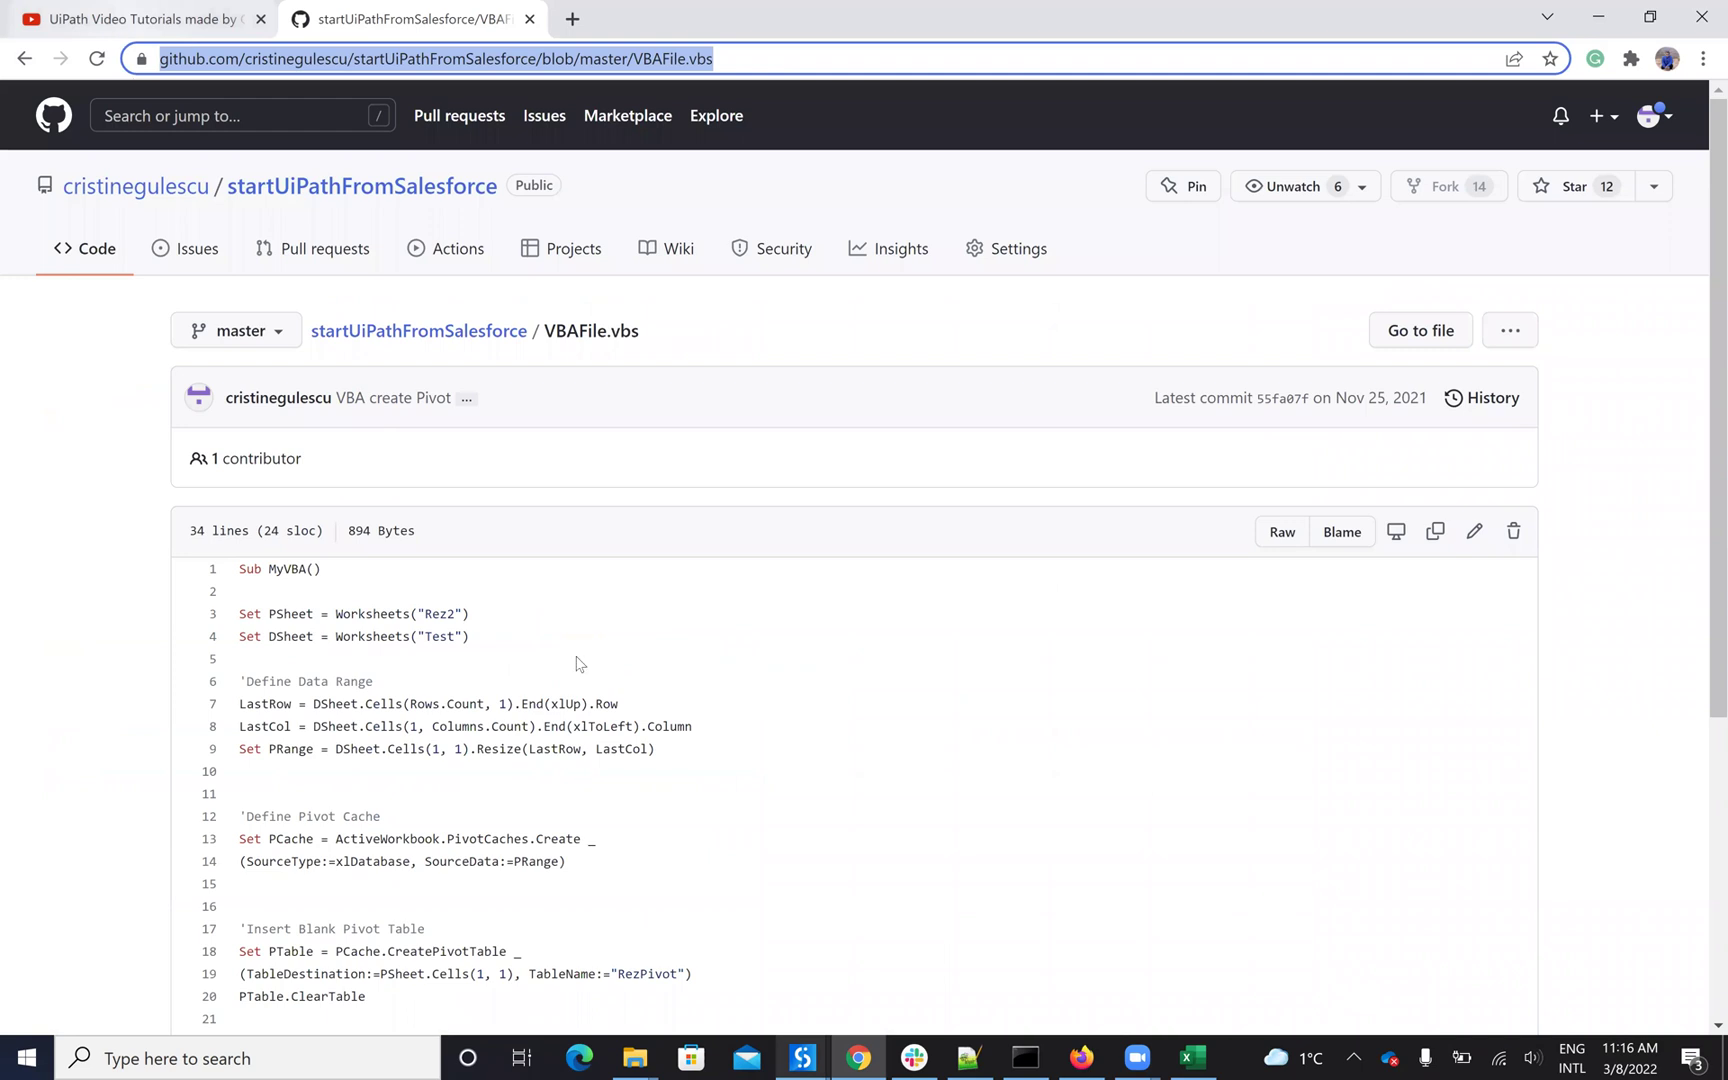
left_click(795, 1055)
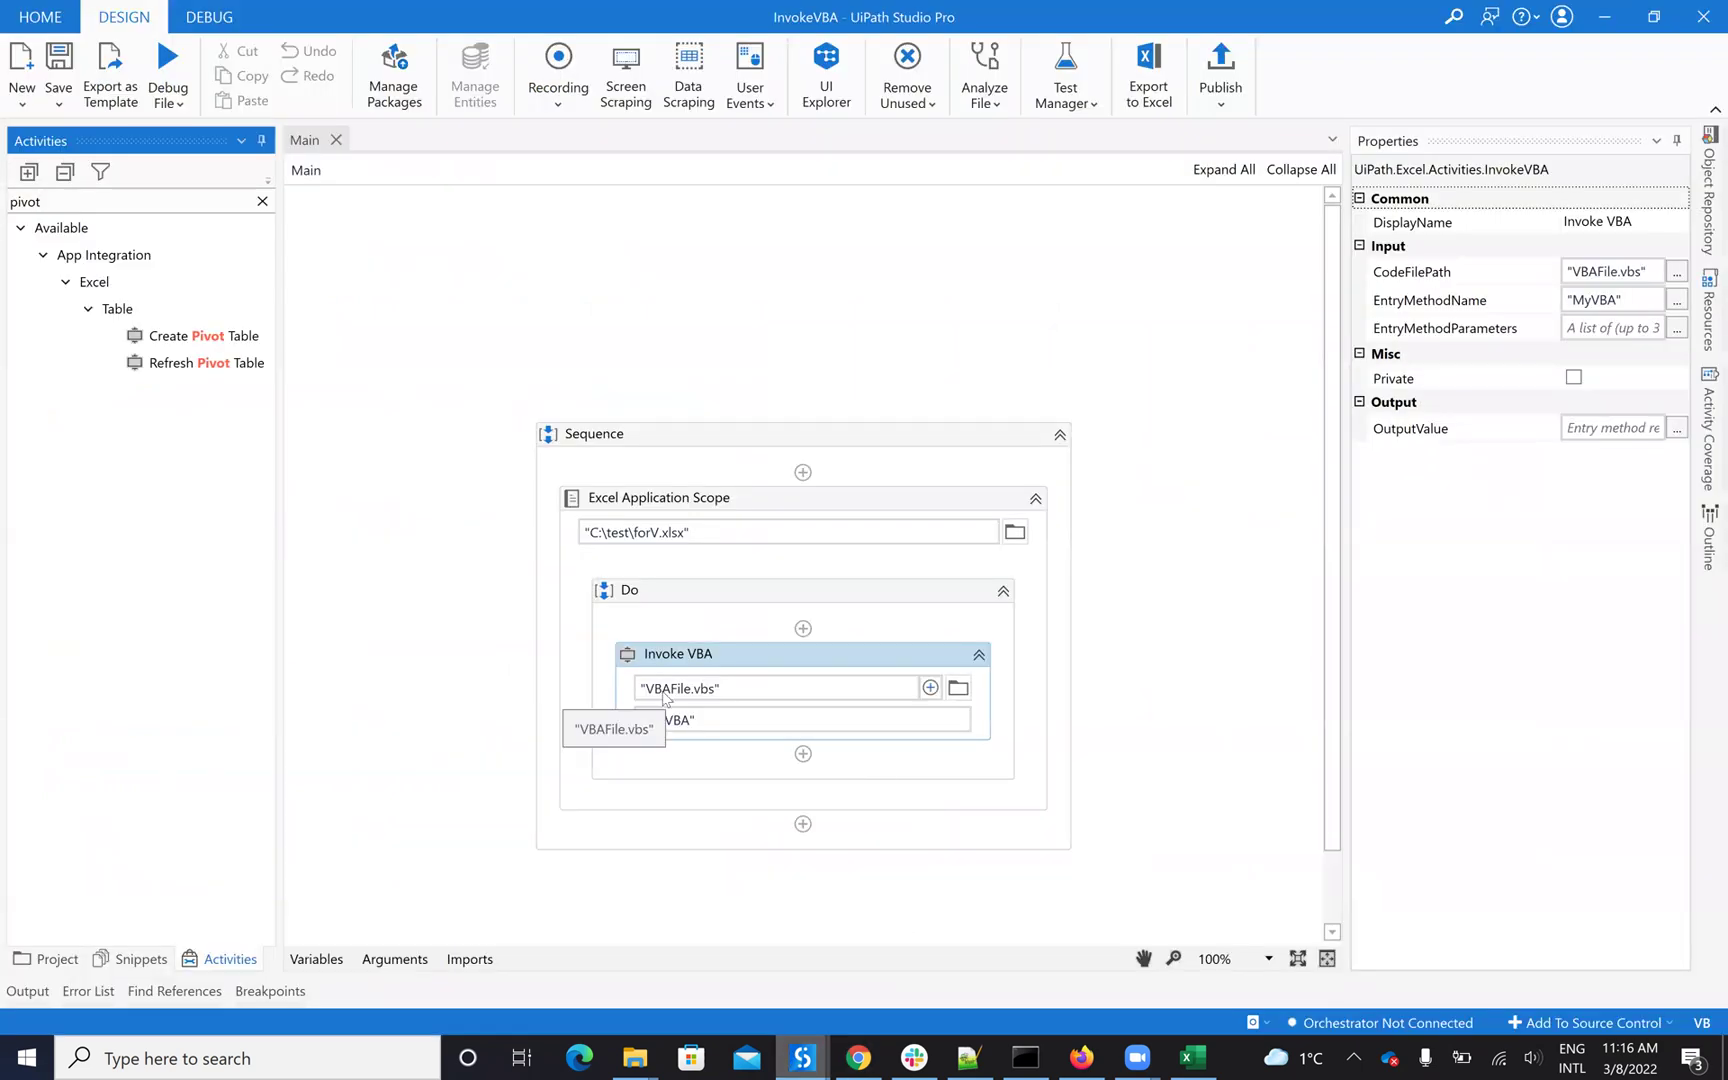
left_click(858, 1057)
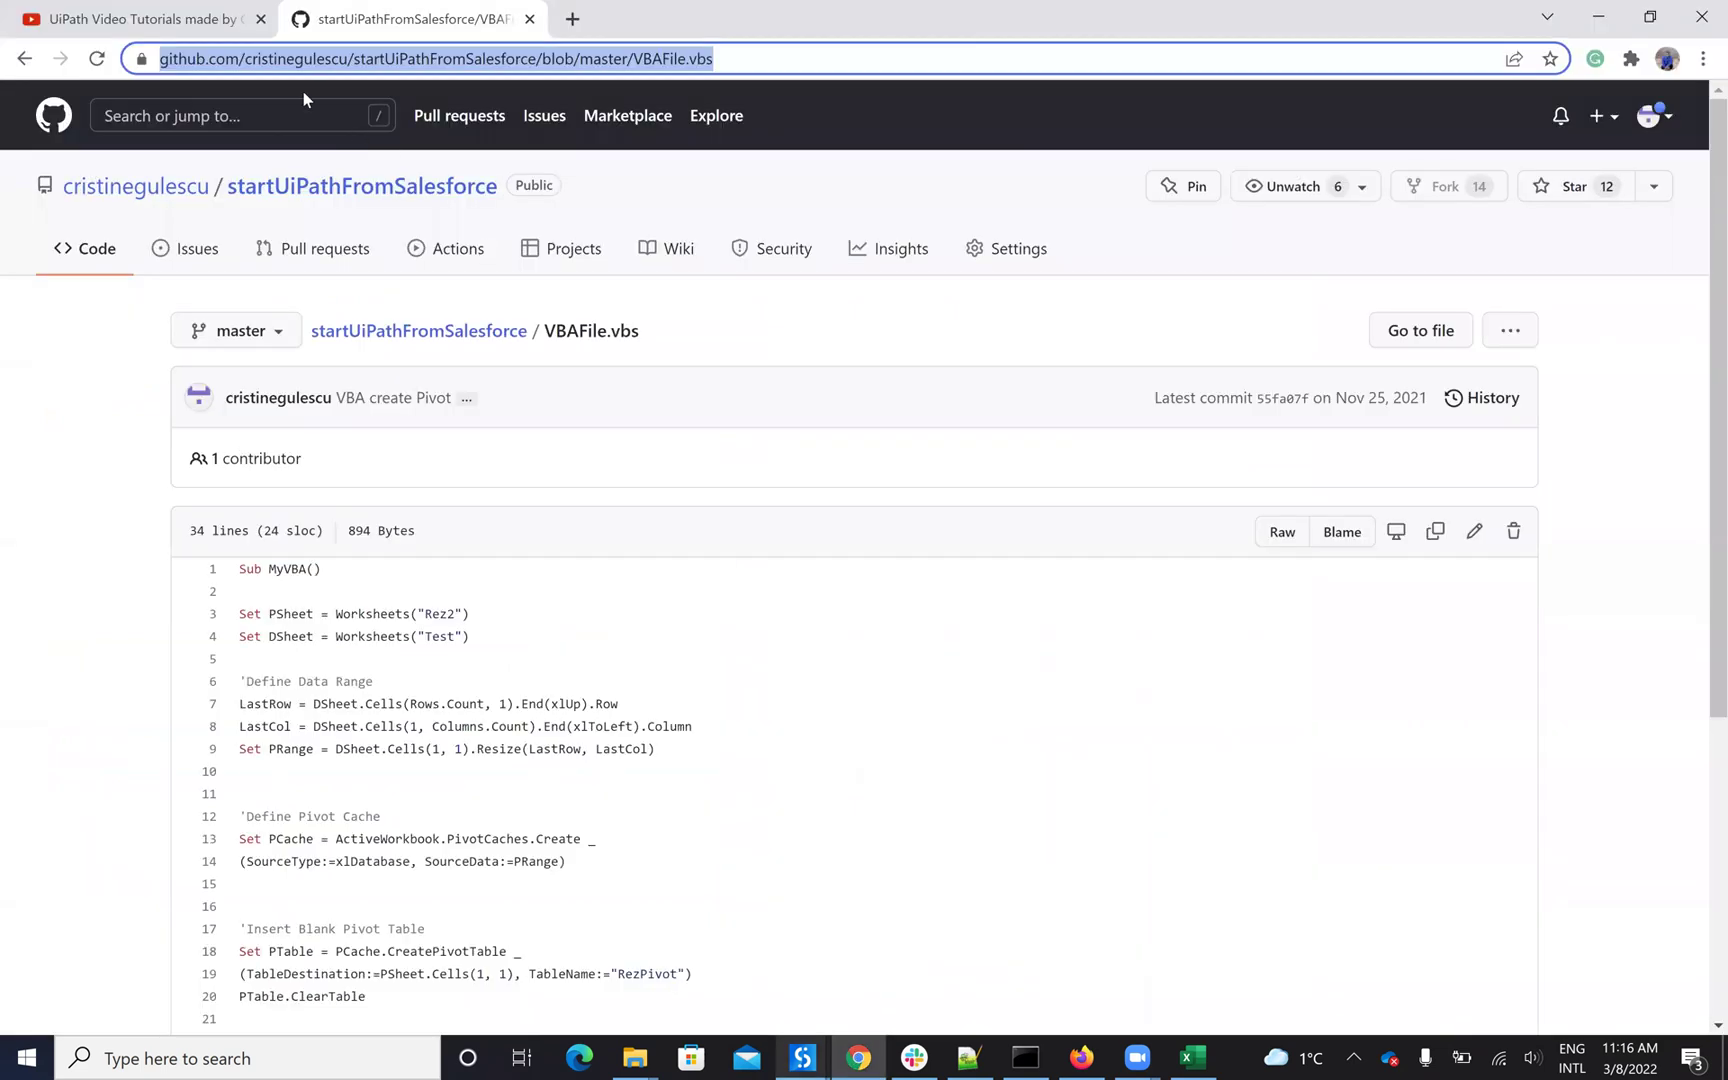
Go back to the UiPath Video Tutorials YouTube tab and scroll up to the Think Automation First banner
left_click(212, 14)
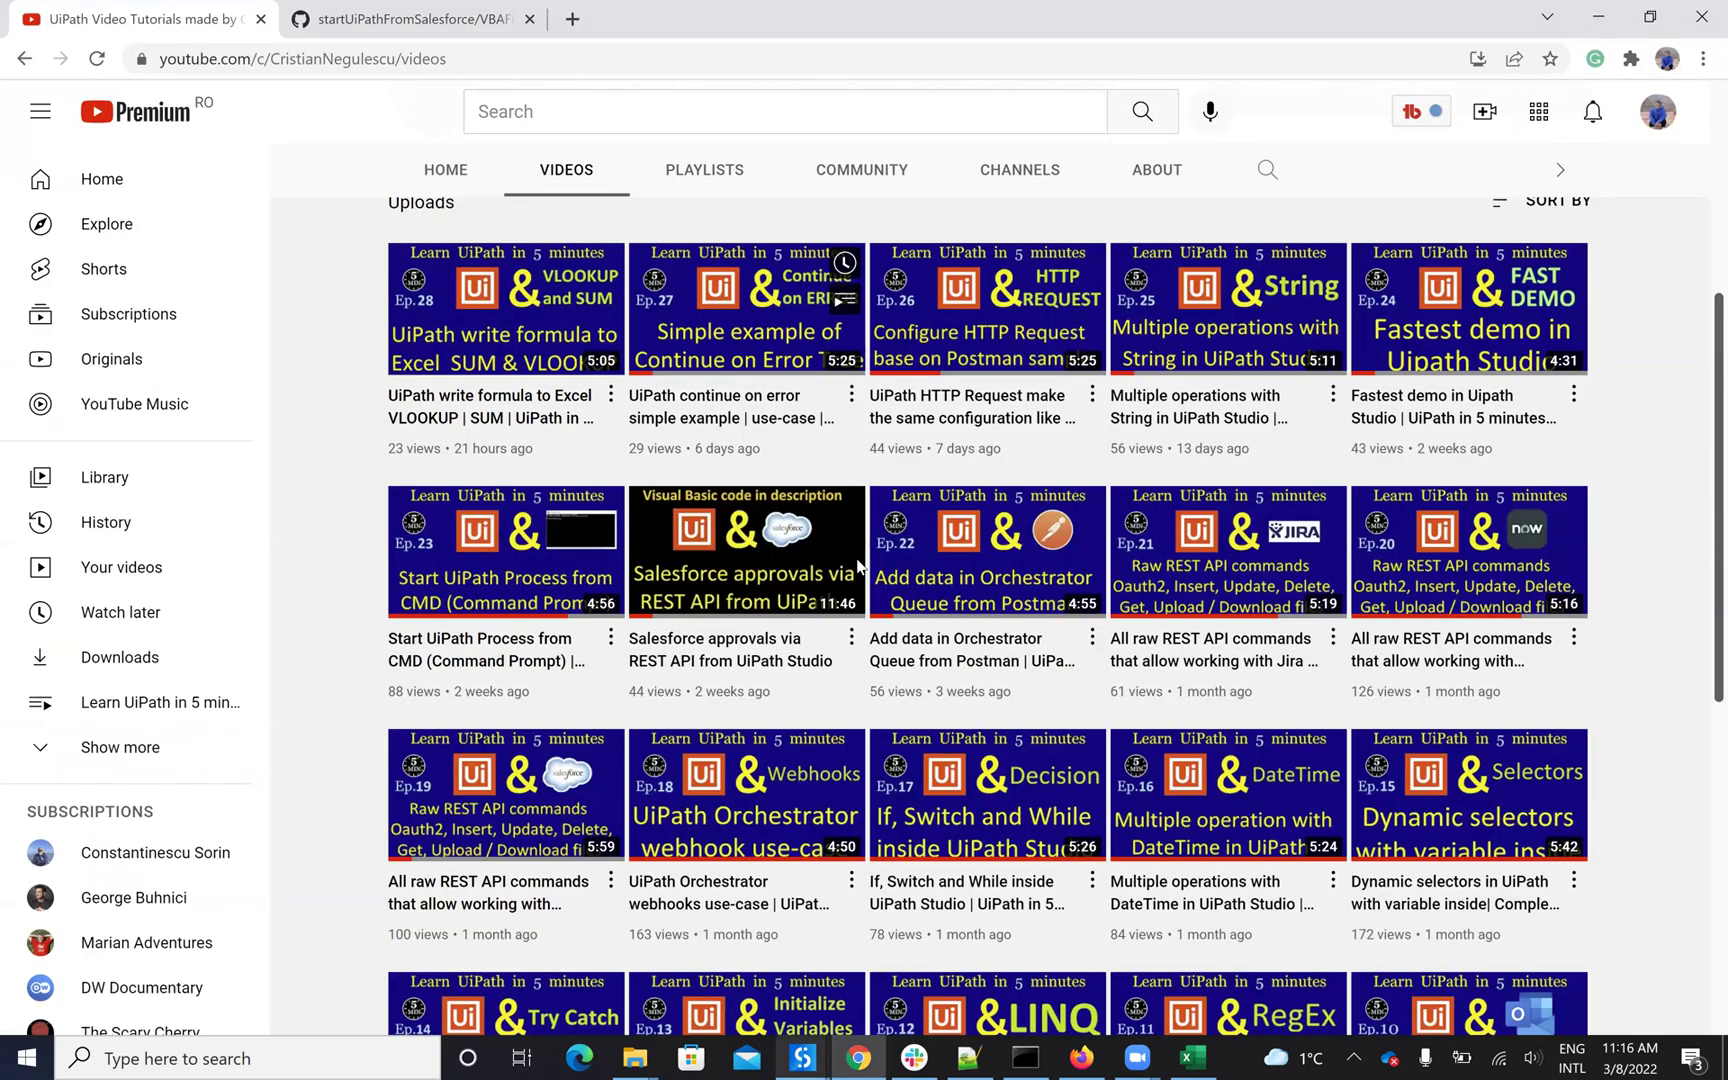
scroll(858, 565, "up", 5)
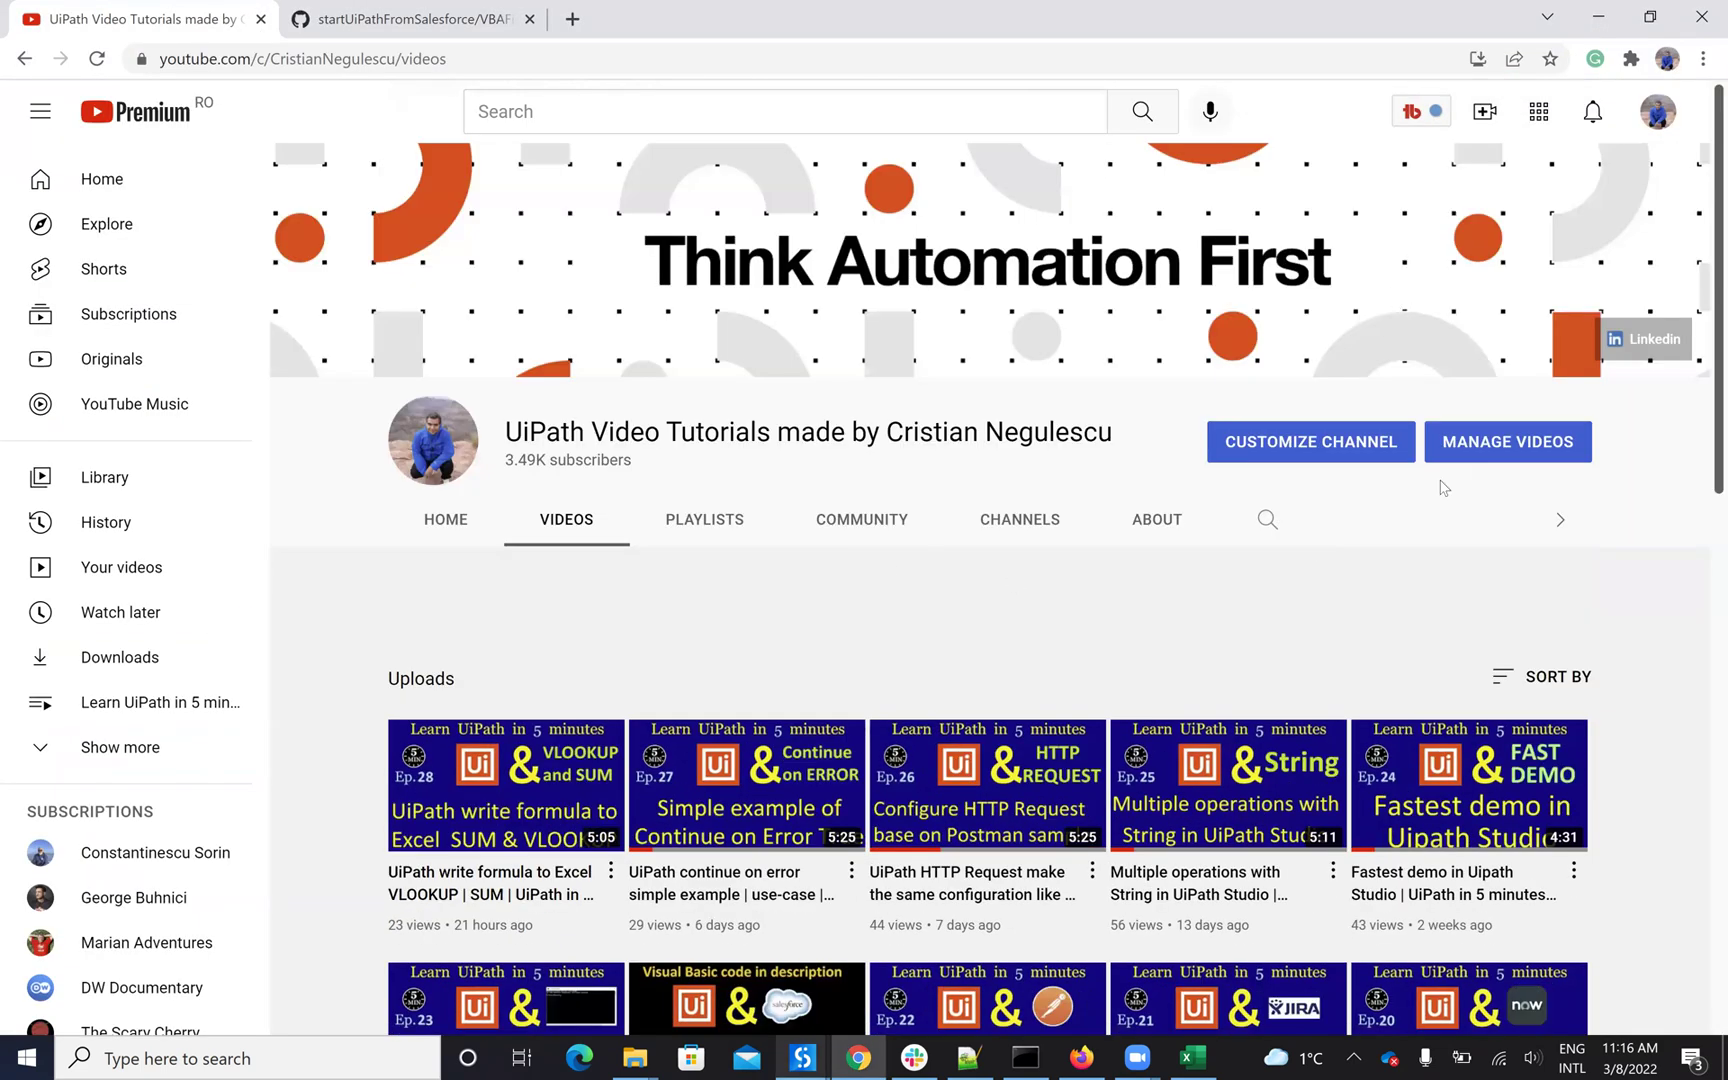